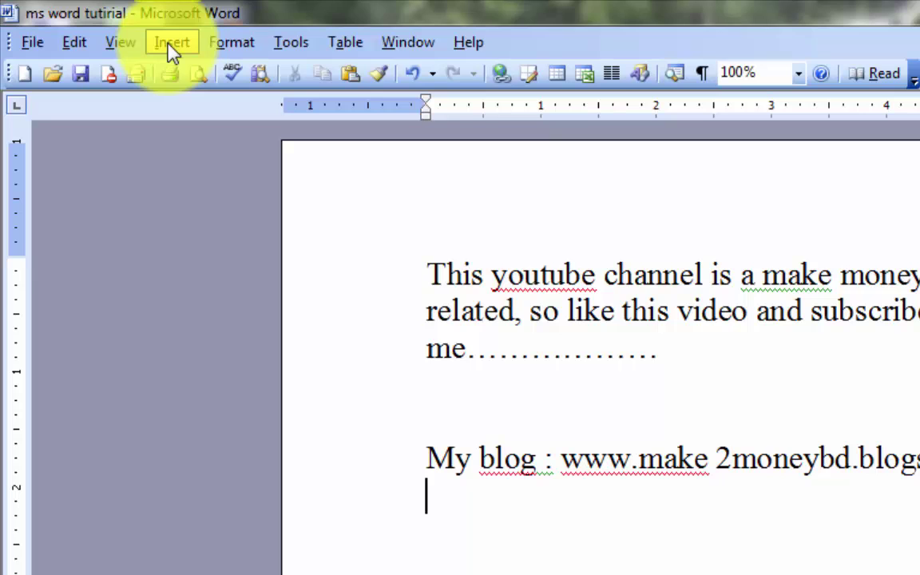
pyautogui.click(172, 48)
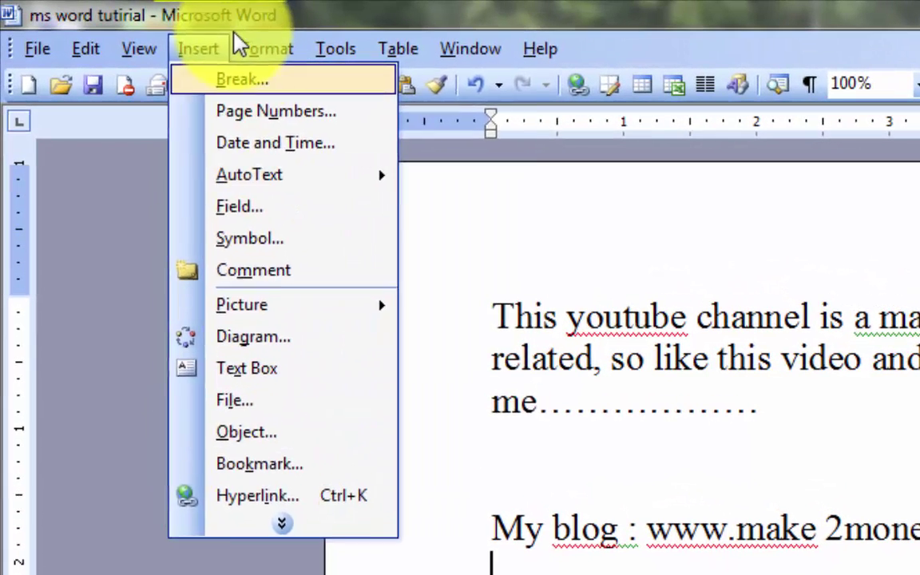
pyautogui.click(318, 256)
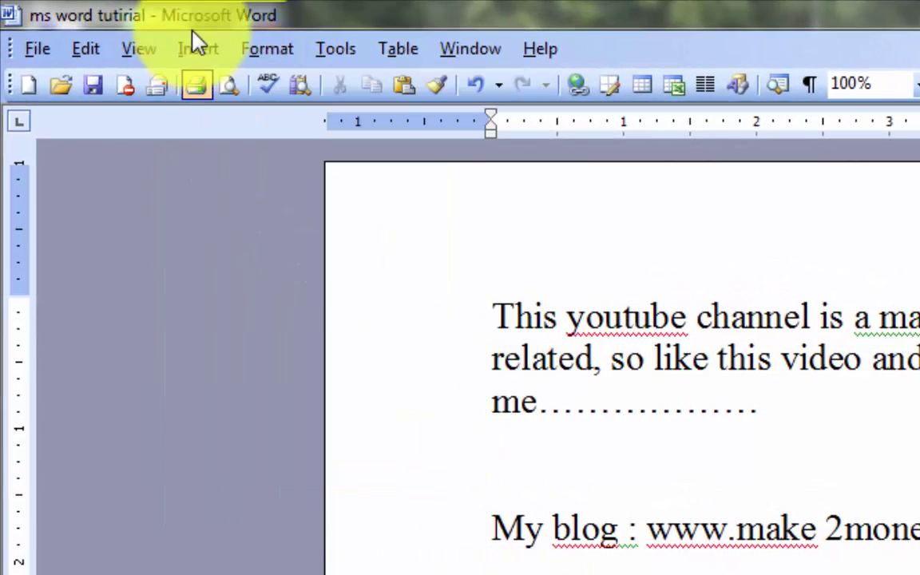
pyautogui.click(198, 56)
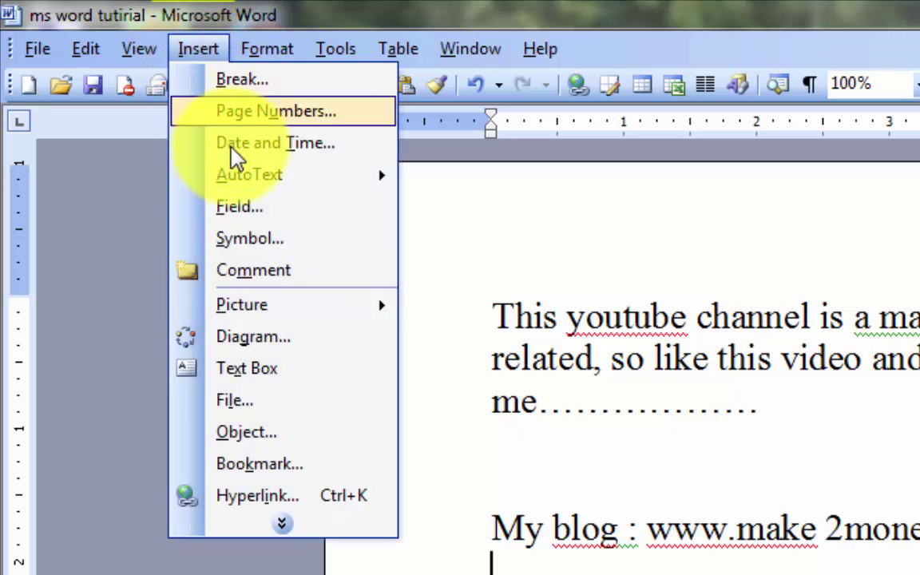
pyautogui.click(288, 528)
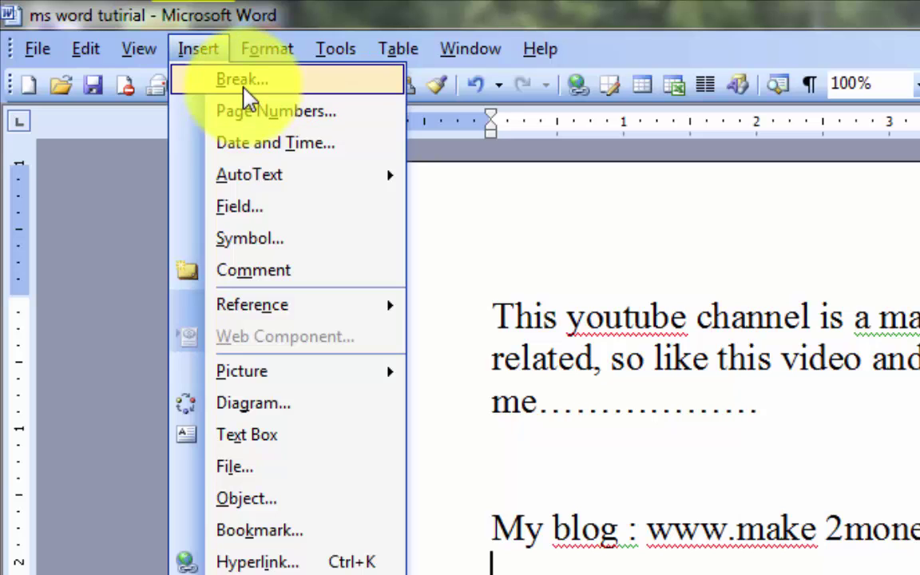
pyautogui.click(564, 573)
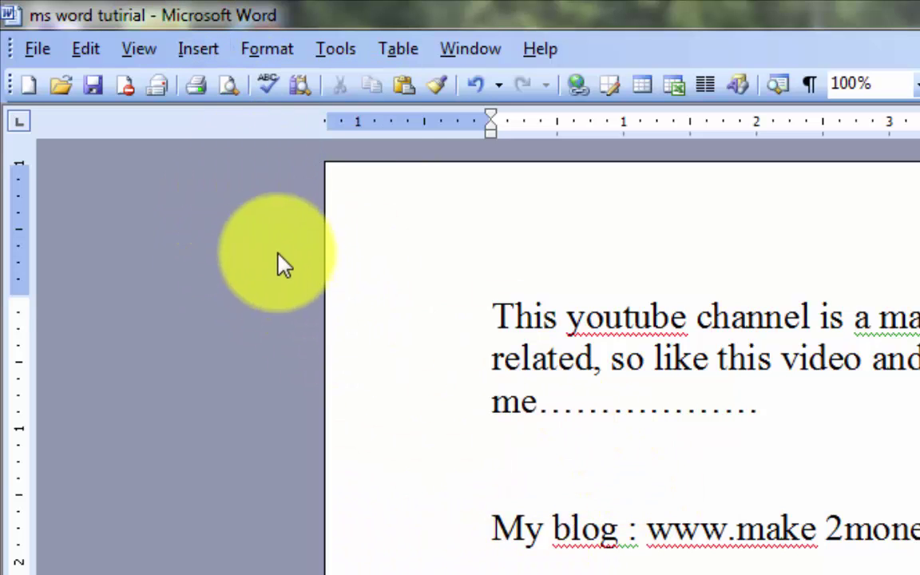
# Step: Insert a page break on the empty line below the blog address
pyautogui.click(200, 55)
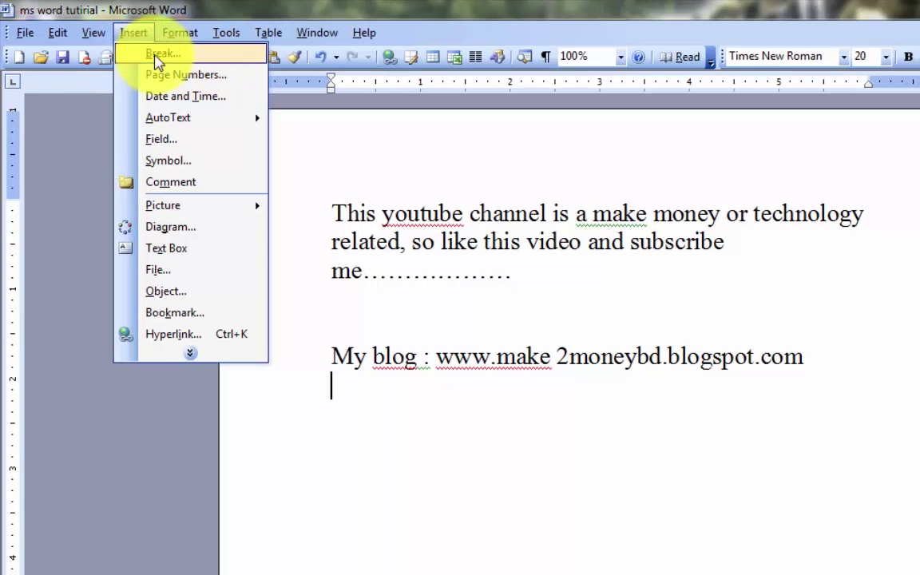
pyautogui.click(157, 59)
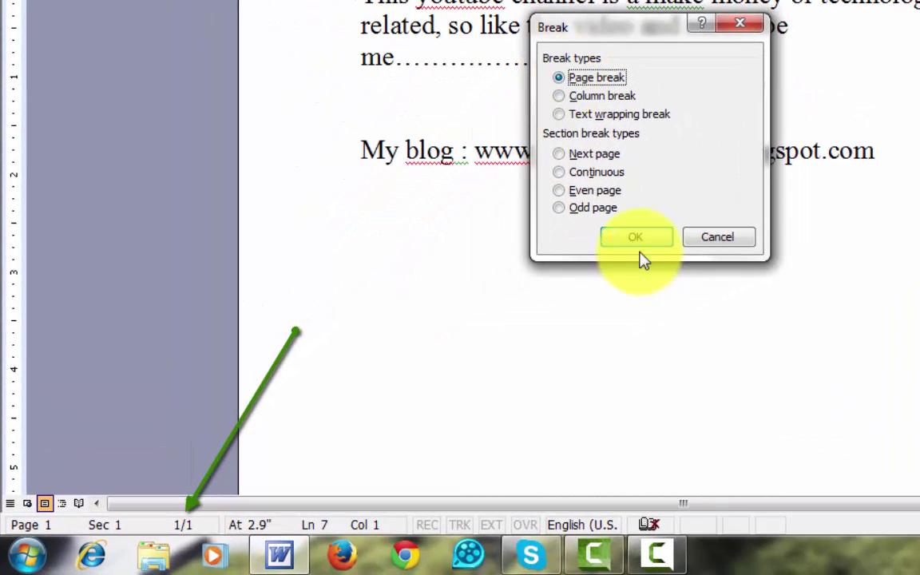
pyautogui.click(637, 238)
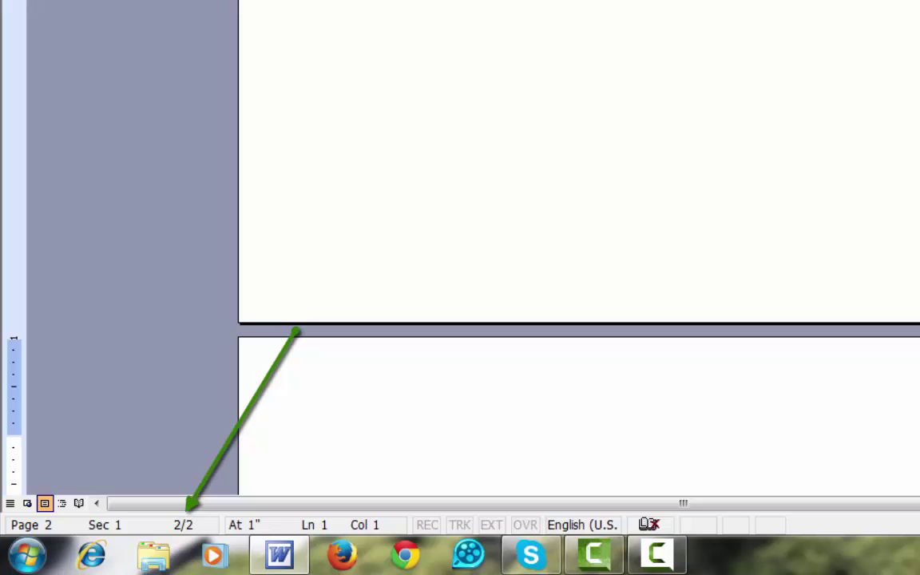
pyautogui.scroll(6, 579, 240)
pyautogui.scroll(-2, 579, 240)
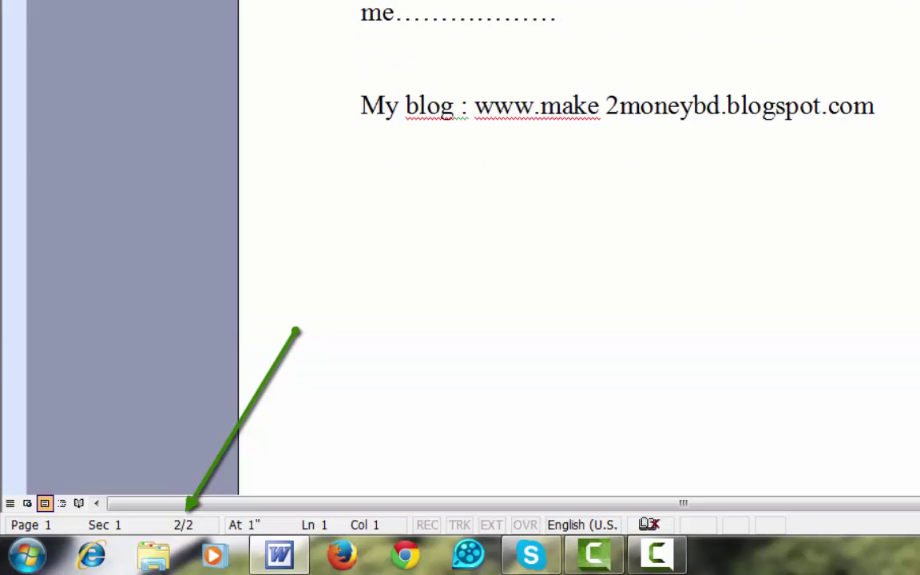
pyautogui.scroll(2, 579, 240)
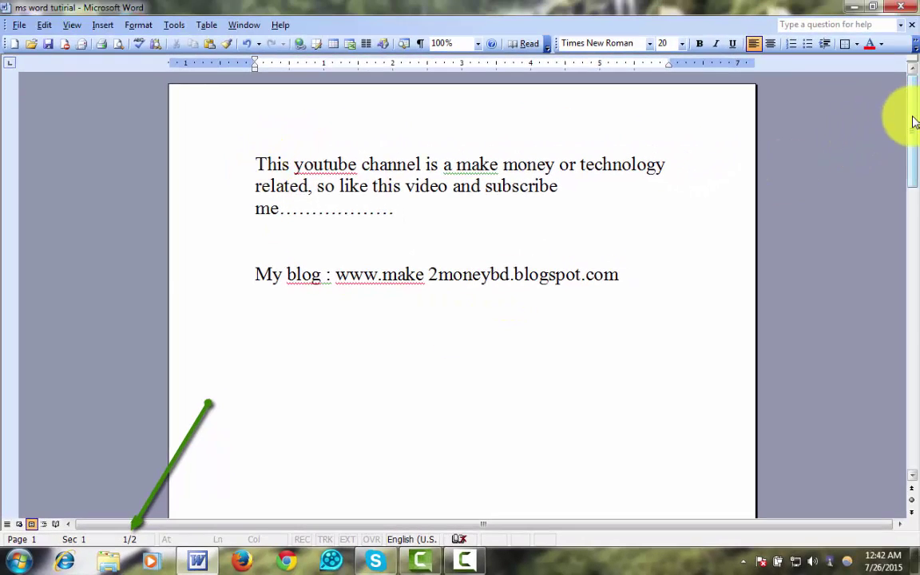
pyautogui.moveTo(915, 122); pyautogui.dragTo(909, 299)
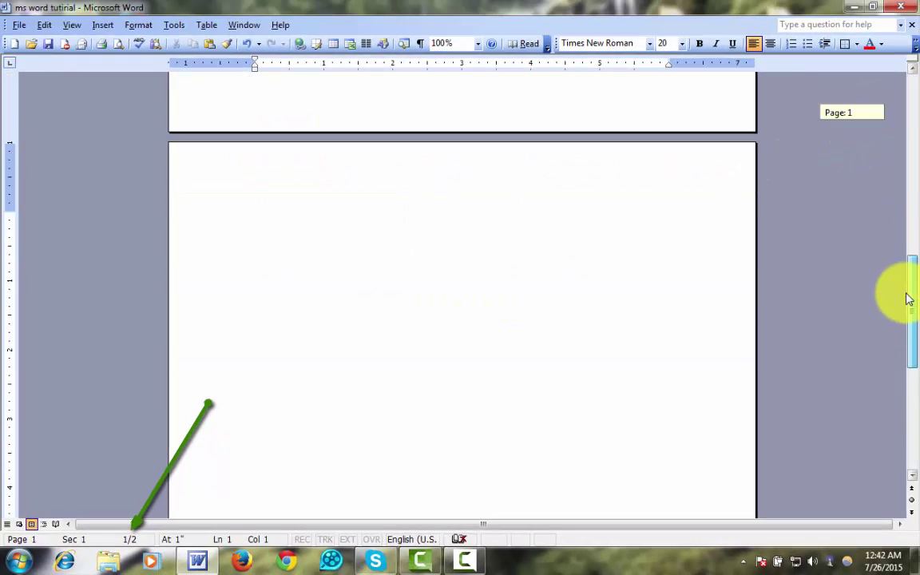
# Step: Insert another page break at the start of the blank second page
pyautogui.click(404, 375)
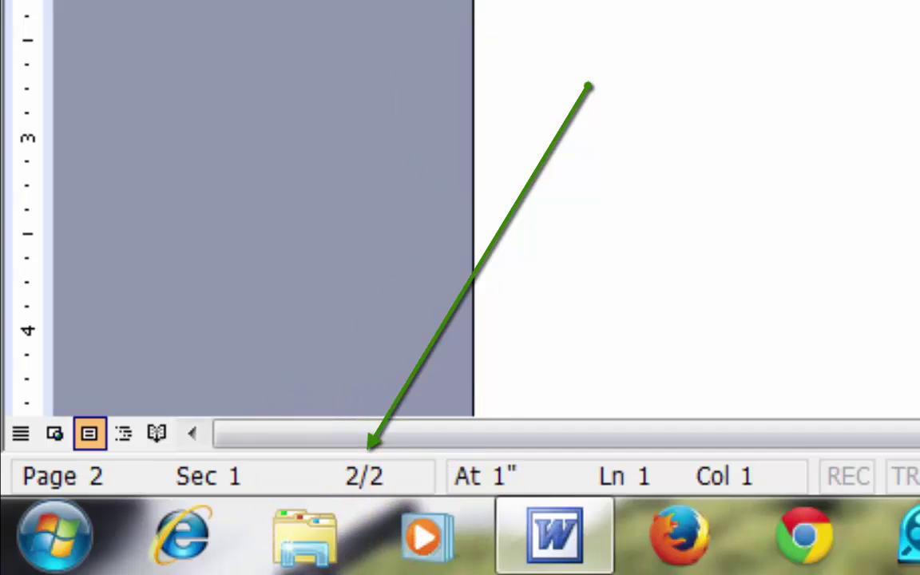
pyautogui.hotkey('alt', 'i')
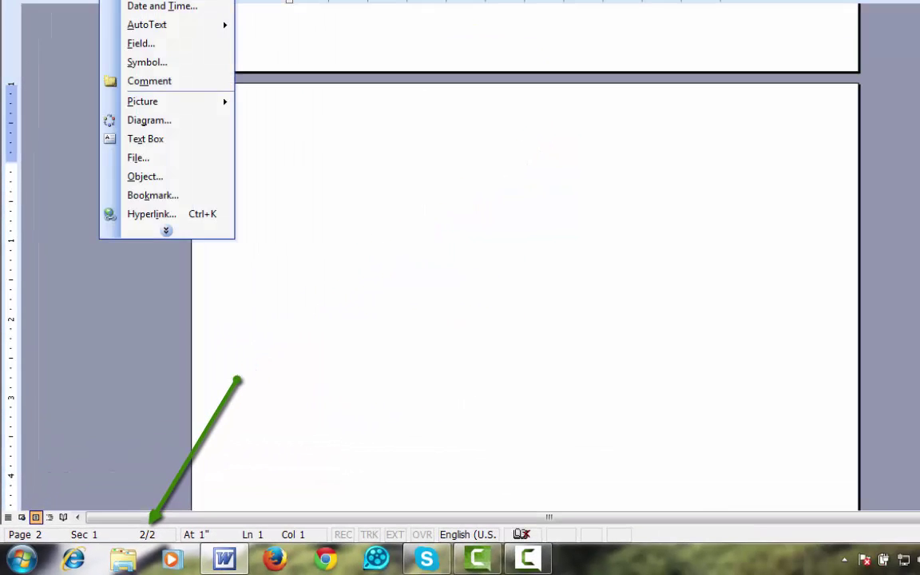
pyautogui.press('b')
pyautogui.click(504, 308)
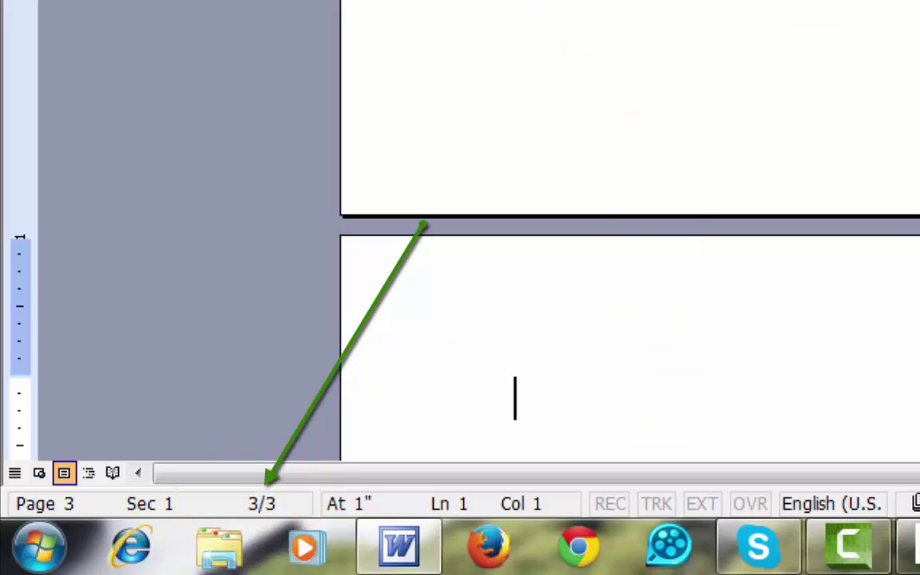
pyautogui.scroll(10, 511, 231)
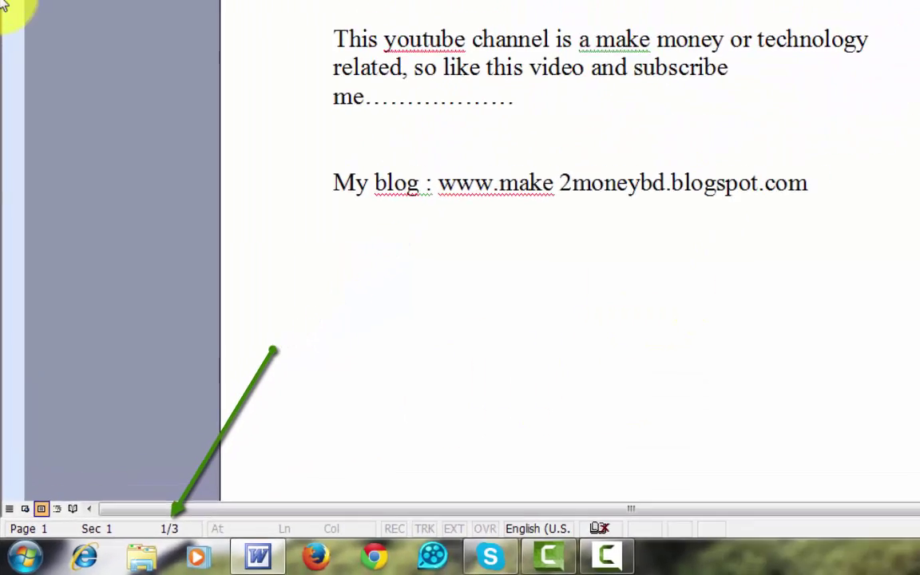
pyautogui.click(102, 27)
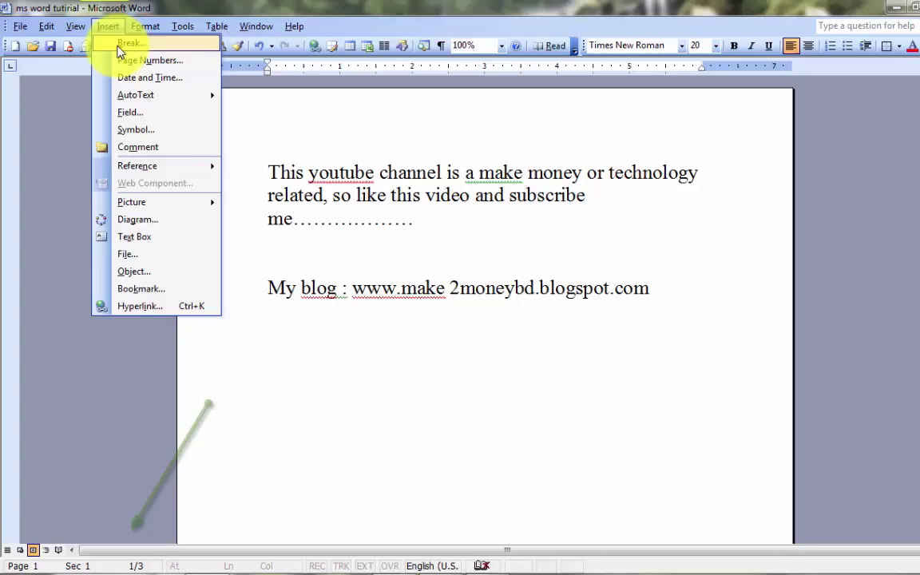
pyautogui.click(118, 43)
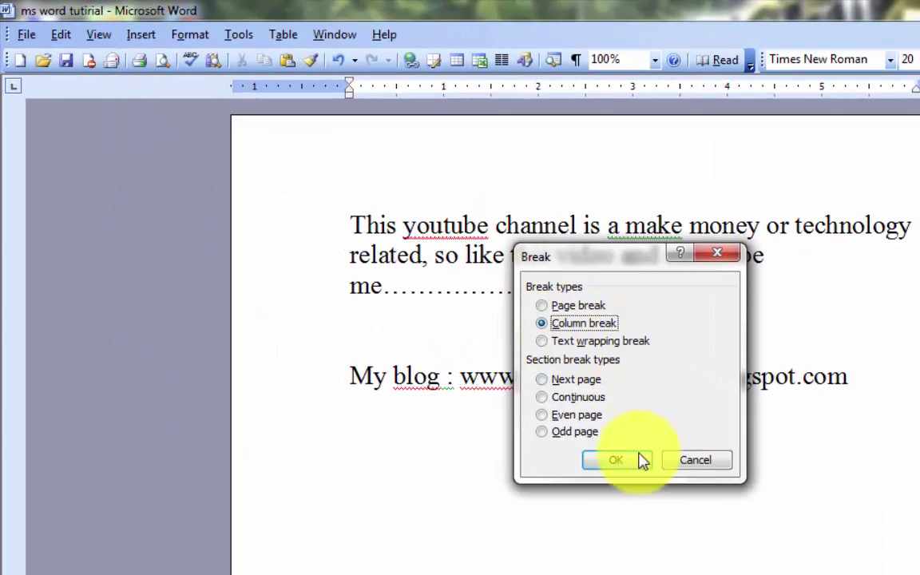
pyautogui.click(744, 264)
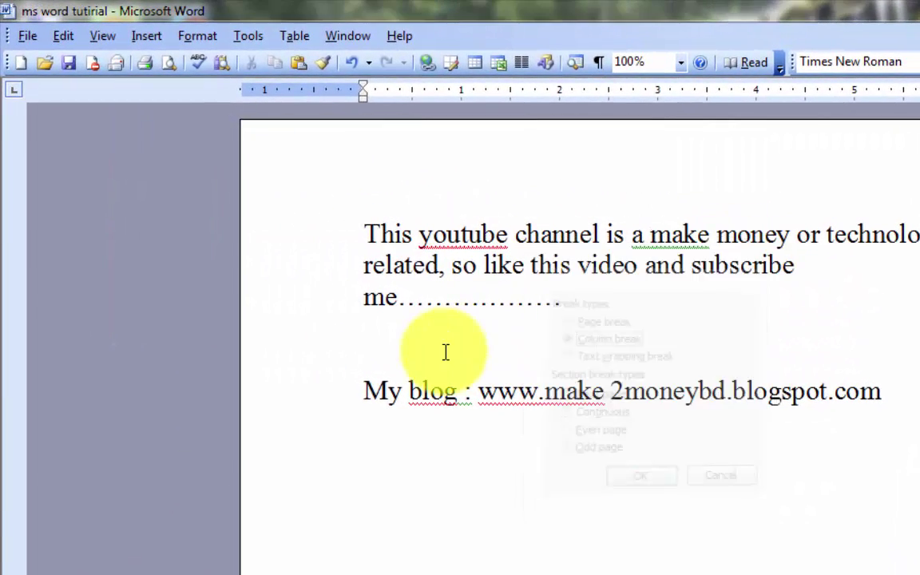
# Step: Delete the channel description, the blog address and the page break below them from the first page
pyautogui.click(421, 476)
pyautogui.scroll(-3, 419, 467)
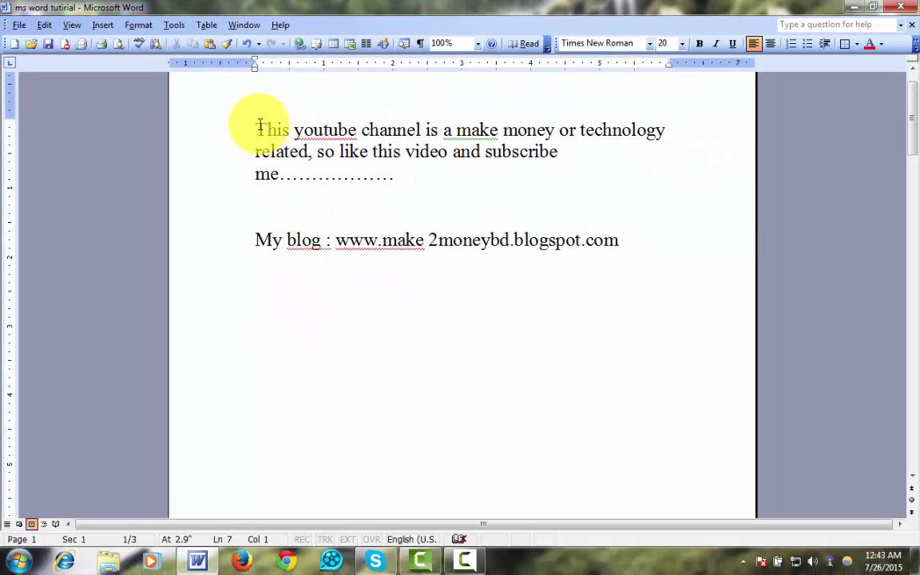
pyautogui.moveTo(257, 127); pyautogui.dragTo(654, 265)
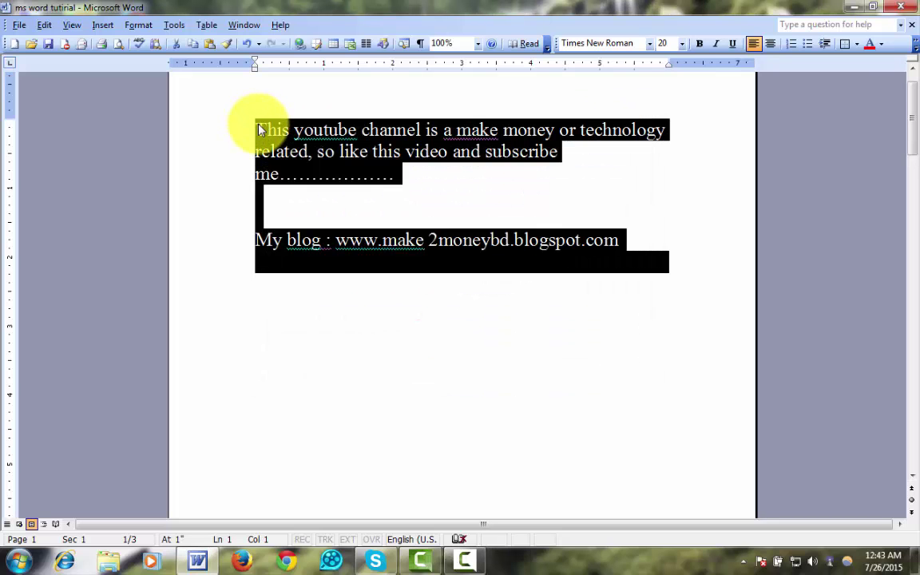
pyautogui.press('Delete')
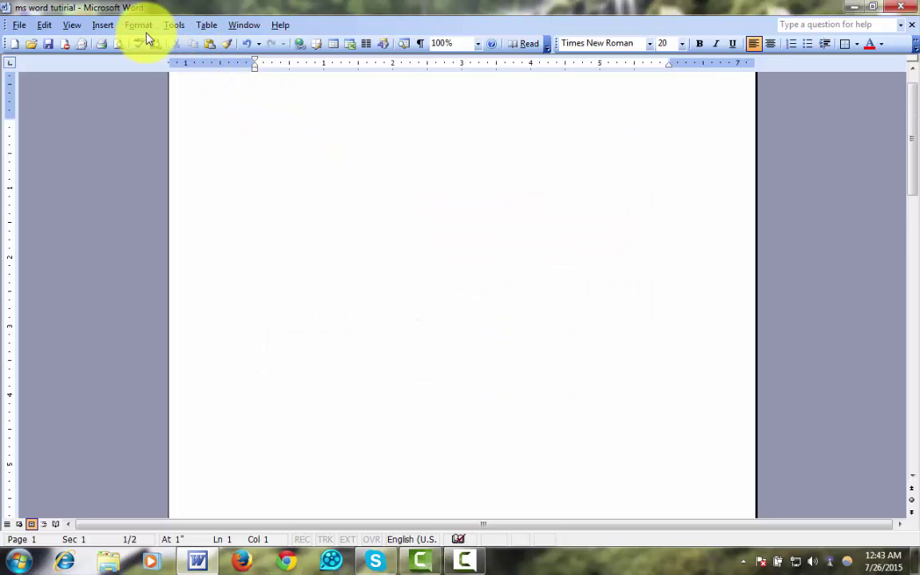
# Step: Lay out the whole document in two columns with a line between, and enter filler text beginning "Make mmoney djsaof" in the first column
pyautogui.click(103, 25)
pyautogui.moveTo(141, 28)
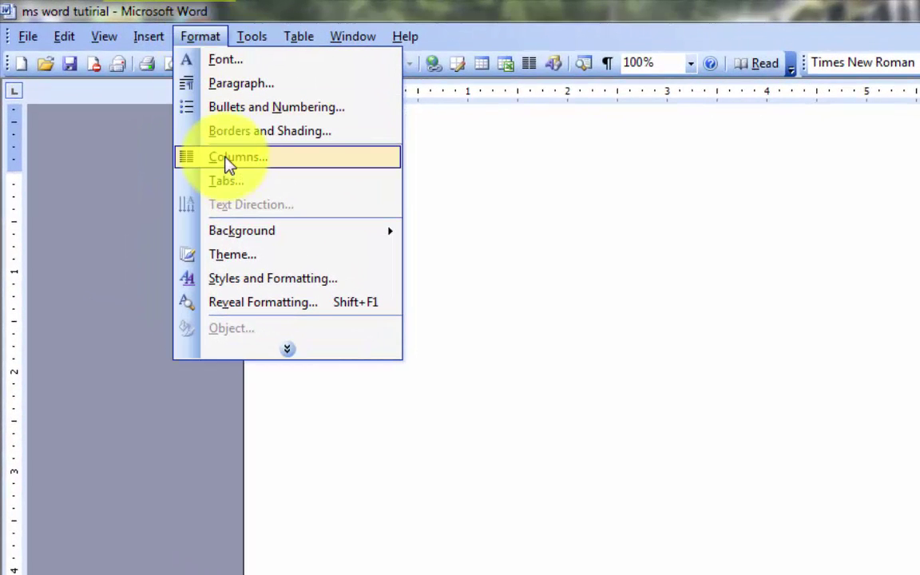
pyautogui.click(164, 107)
pyautogui.click(551, 302)
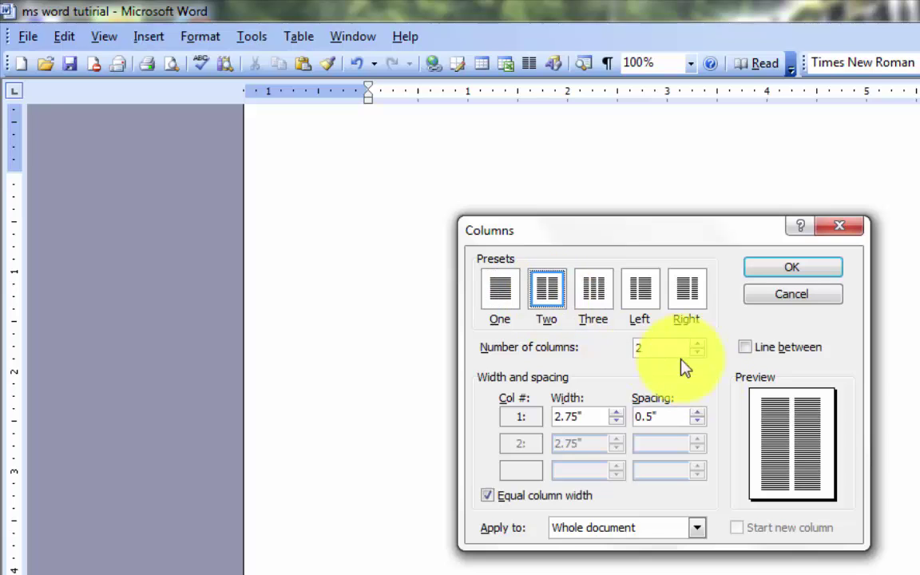
pyautogui.click(753, 348)
pyautogui.click(789, 272)
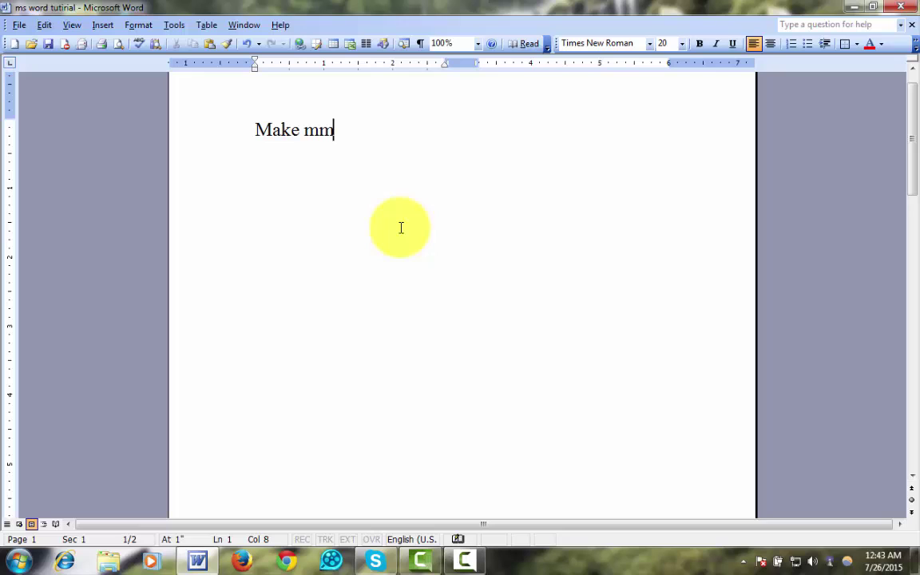
pyautogui.write('djsaof asdfjoasdf asldjfosadf asdfjasodfjsaldfjsaodf sadfjasod fosadflsdjfsdjfl sdf dsfjsdf')
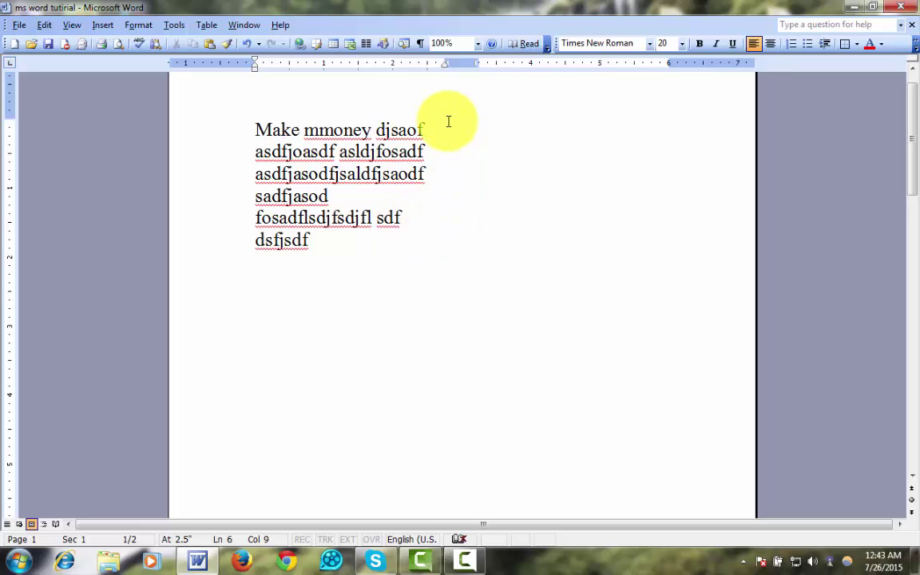
# Step: Insert a column break after the filler text and enter more filler beginning "Dsalkjfoas fdjf aosdfj" in the second column
pyautogui.click(103, 25)
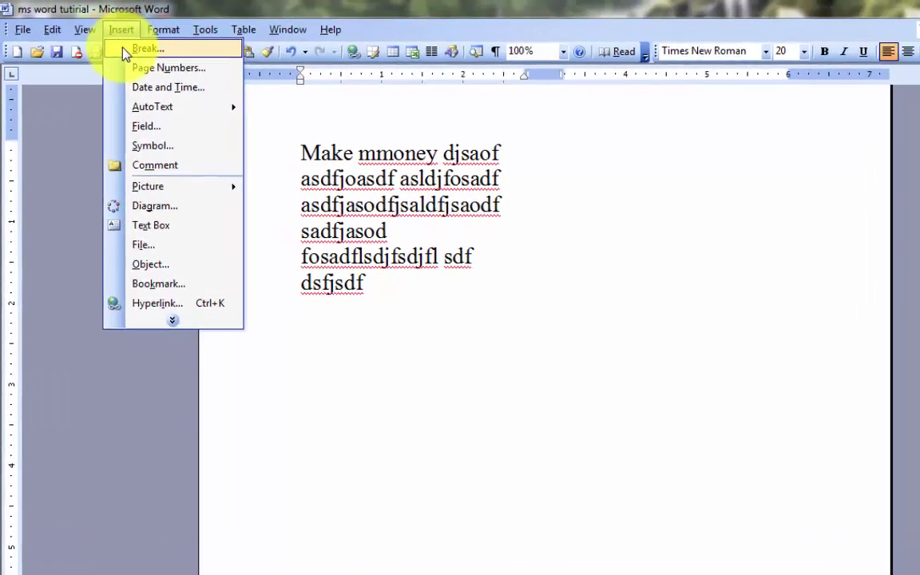
pyautogui.click(125, 51)
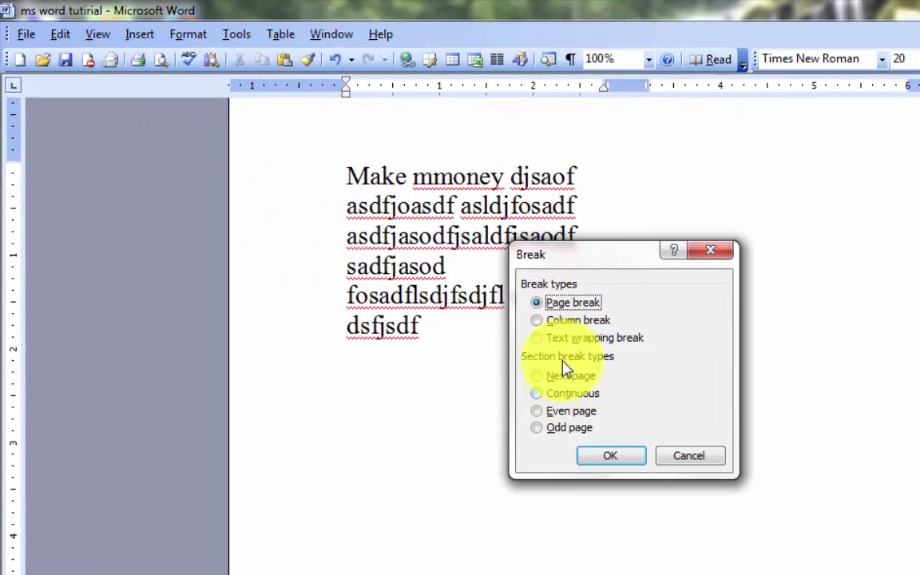
pyautogui.click(538, 322)
pyautogui.click(626, 450)
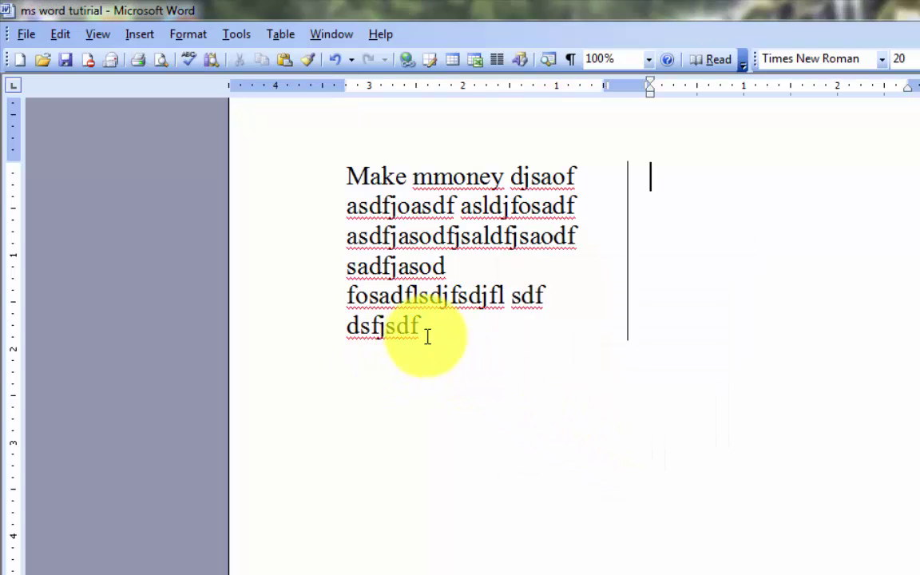
pyautogui.click(663, 179)
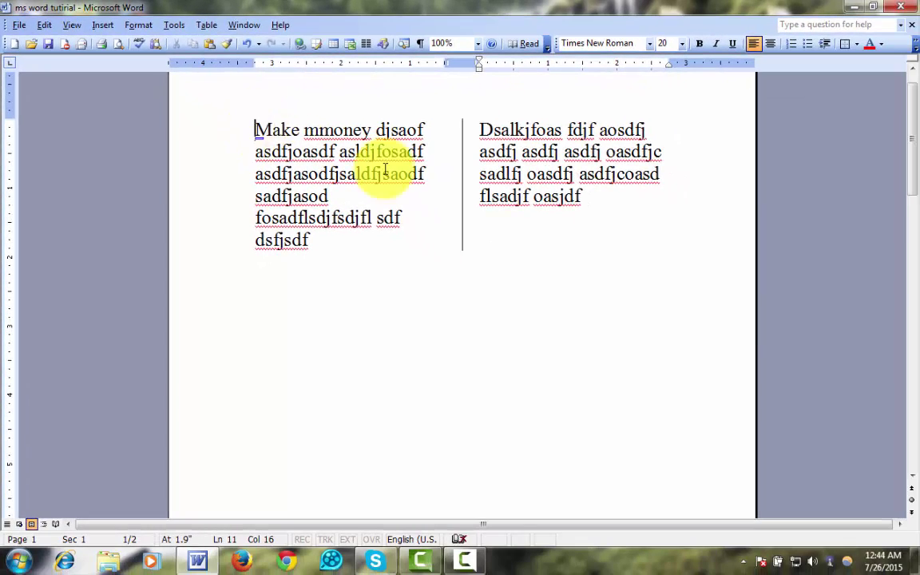
# Step: Delete all of the document's content and set the whole document back to one column
pyautogui.hotkey('ctrl', 'a')
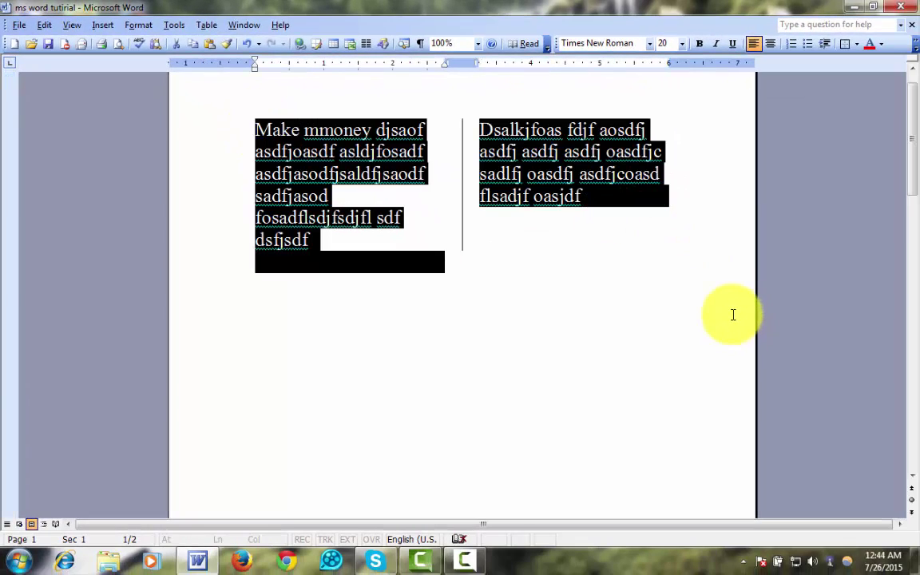
pyautogui.press('Delete')
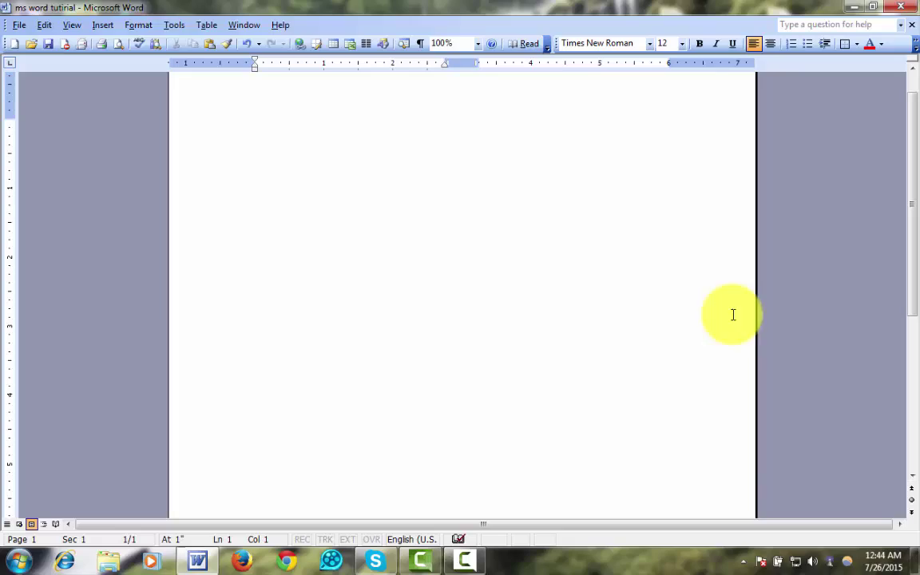
pyautogui.click(138, 25)
pyautogui.click(136, 110)
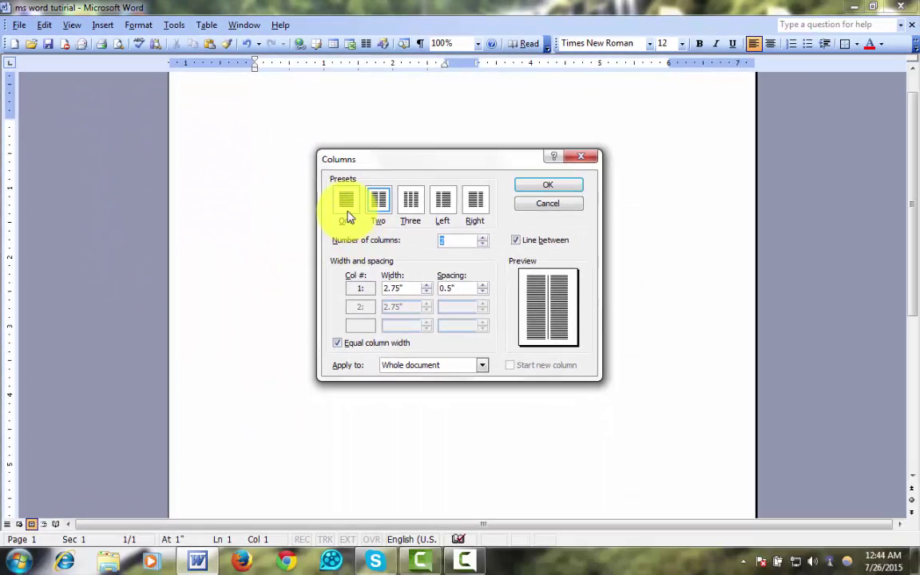
pyautogui.click(348, 213)
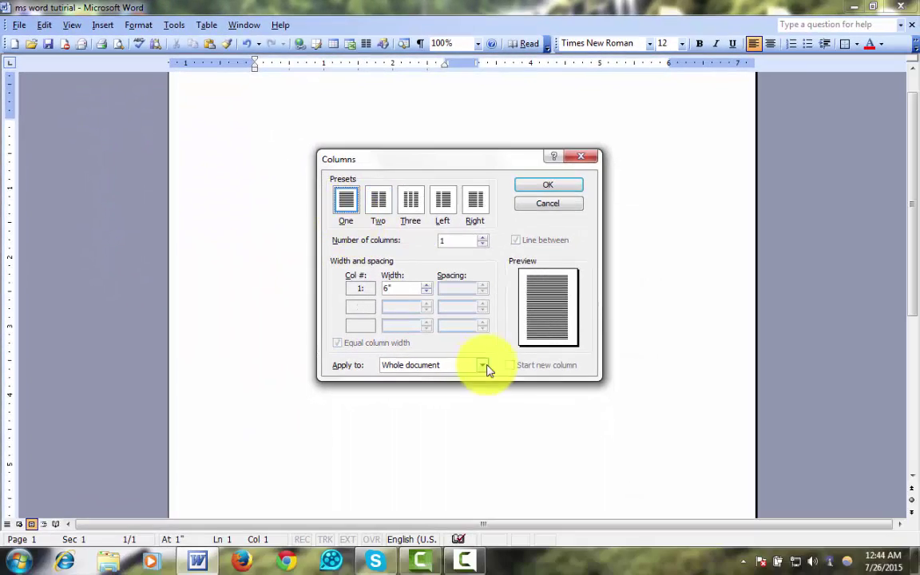
pyautogui.click(539, 190)
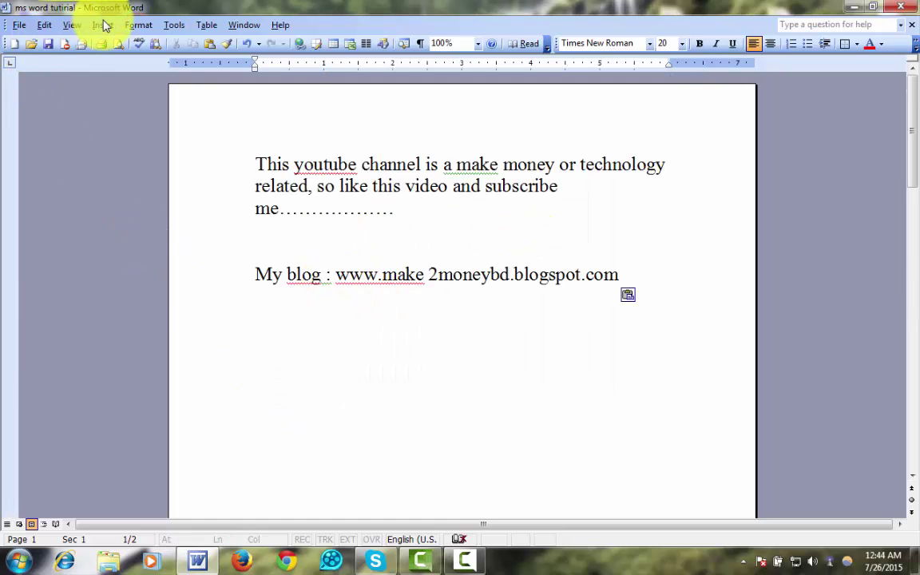
pyautogui.click(103, 25)
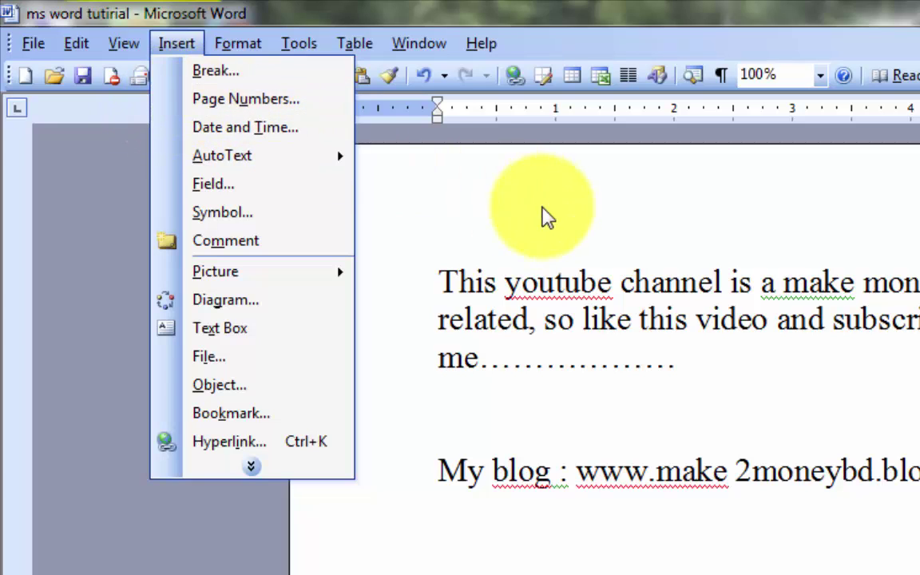
pyautogui.scroll(-3, 834, 559)
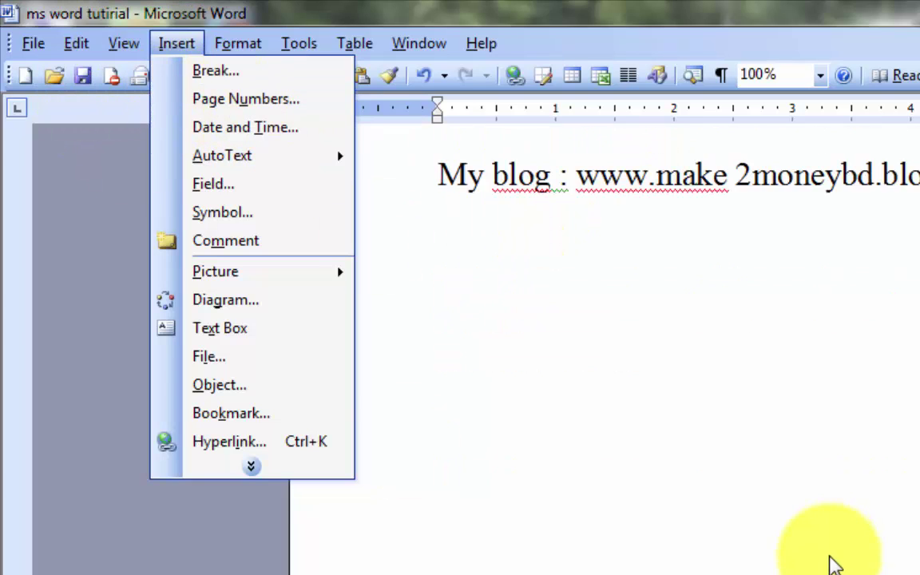
pyautogui.scroll(-8, 830, 563)
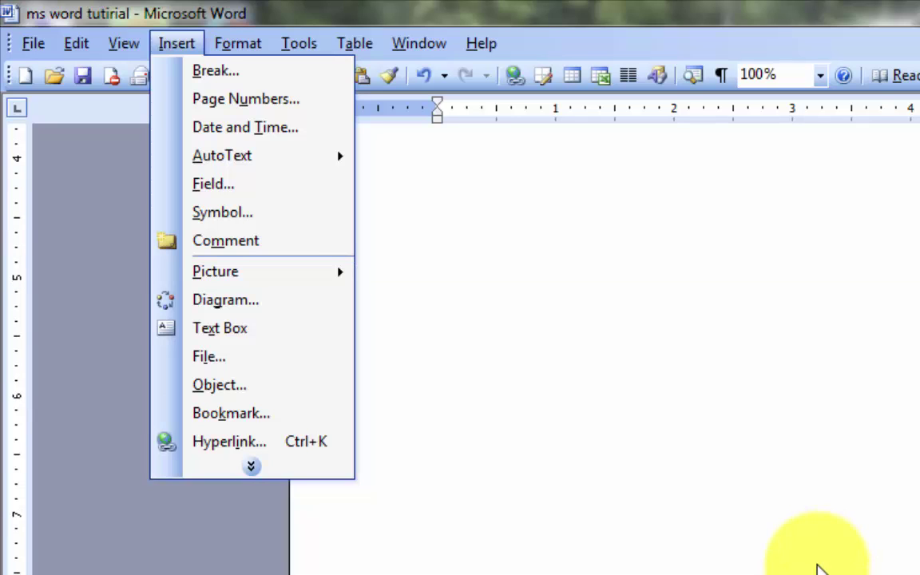
pyautogui.scroll(6, 817, 571)
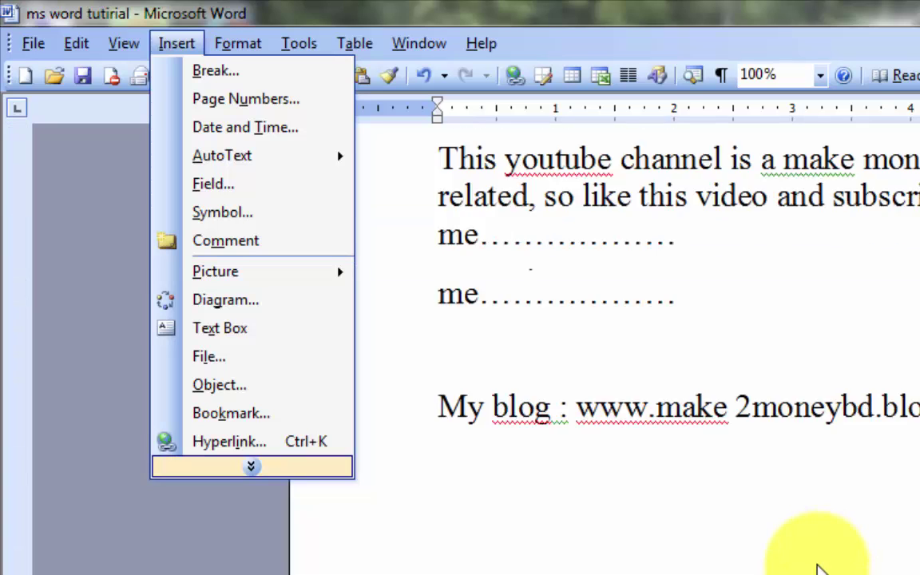
pyautogui.click(617, 502)
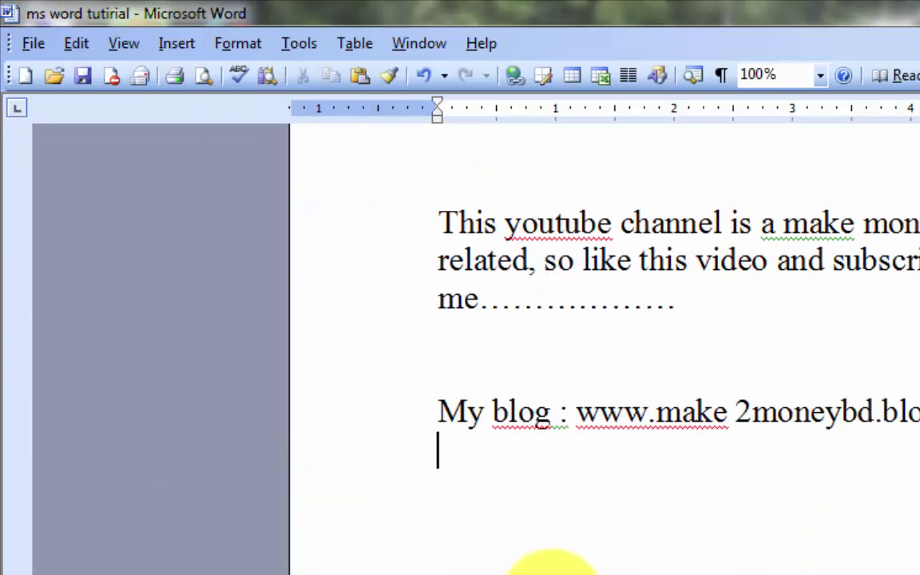
# Step: Insert page numbers at the top of the page (header) with center alignment, shown on the first page
pyautogui.click(176, 48)
pyautogui.click(228, 99)
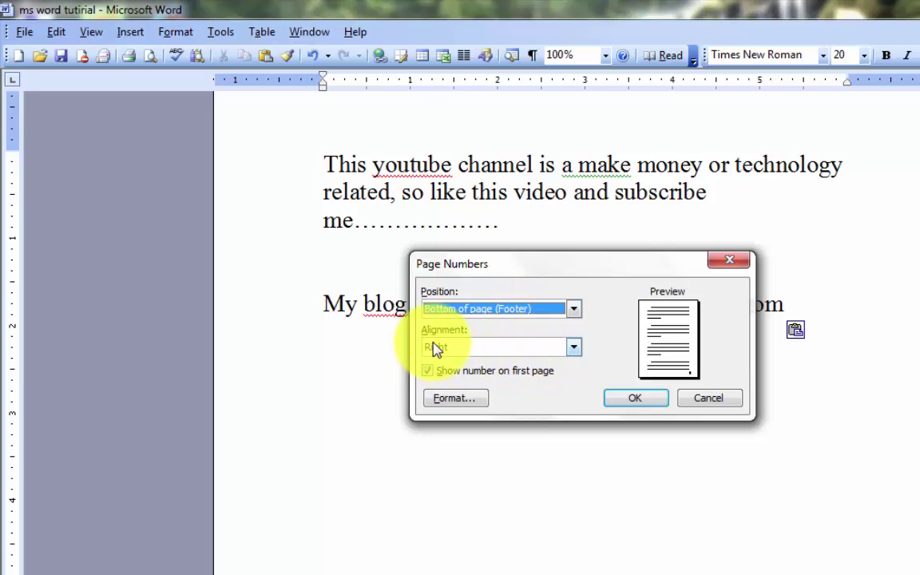
pyautogui.click(512, 349)
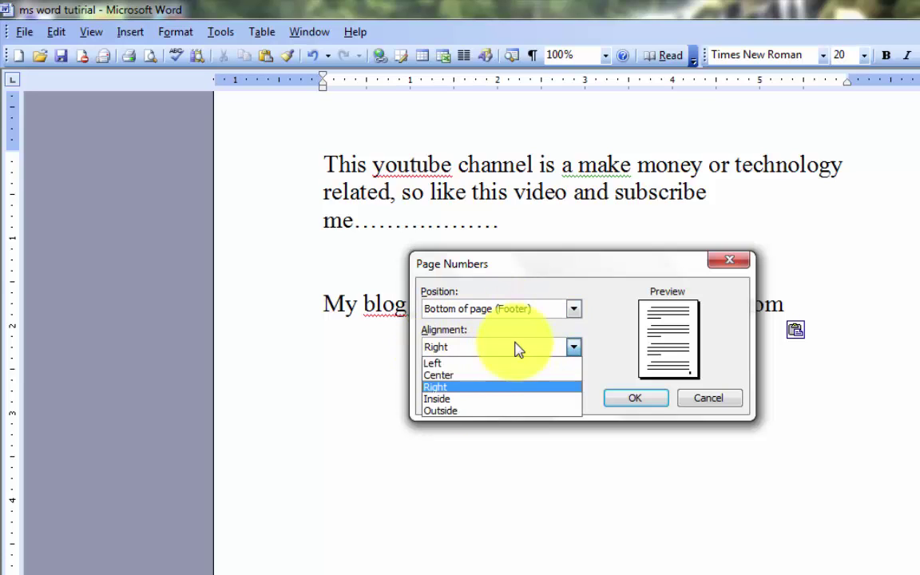
pyautogui.click(451, 376)
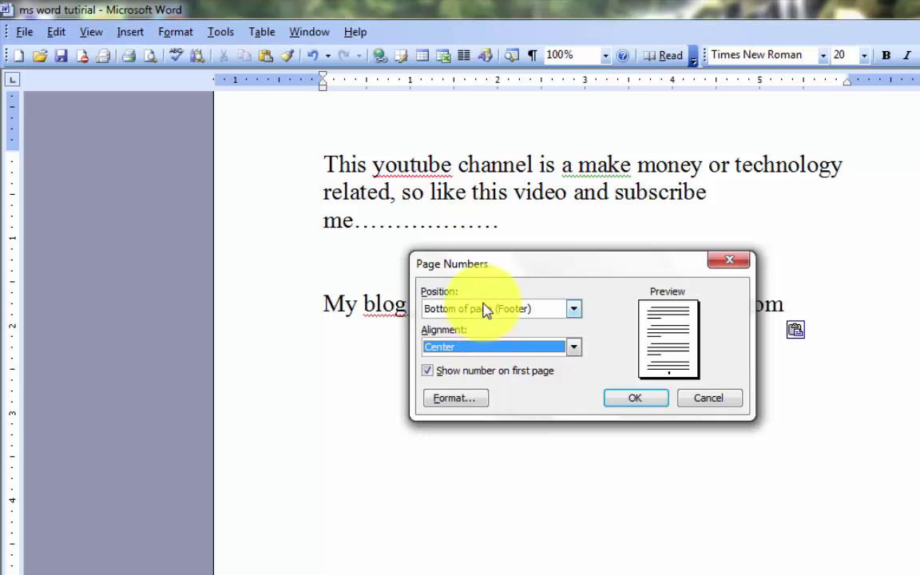
pyautogui.click(483, 309)
pyautogui.click(461, 323)
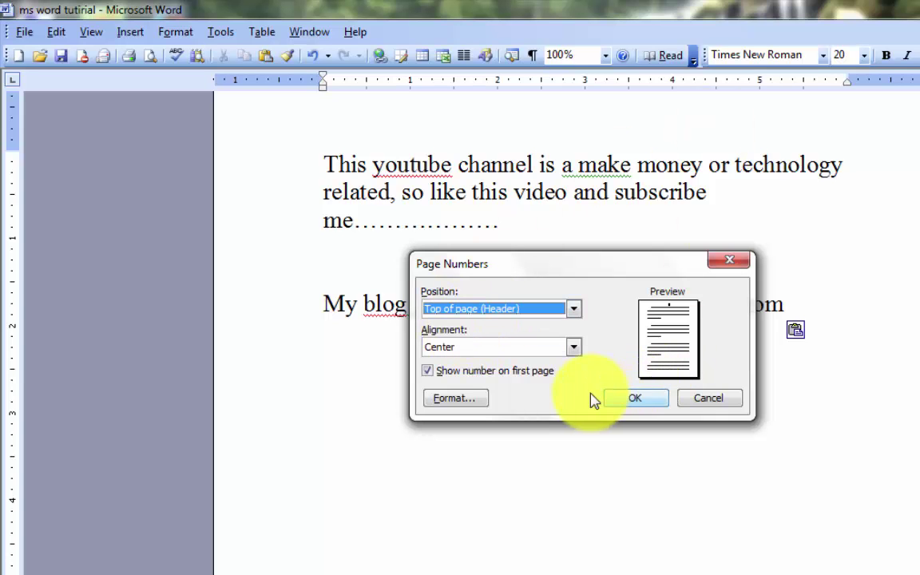
pyautogui.click(620, 396)
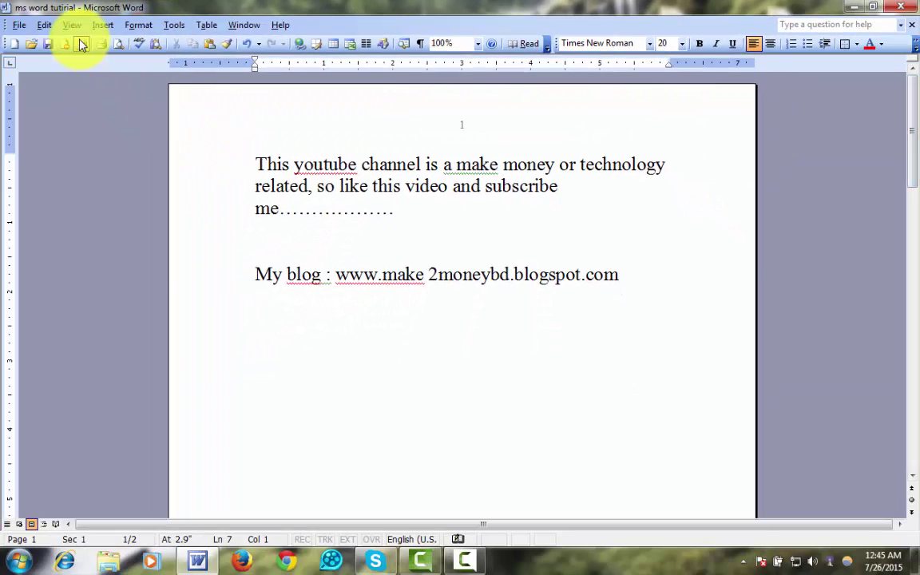
# Step: Insert the date two lines below the blog address in the format "Sunday, July 26, 2015"
pyautogui.click(101, 25)
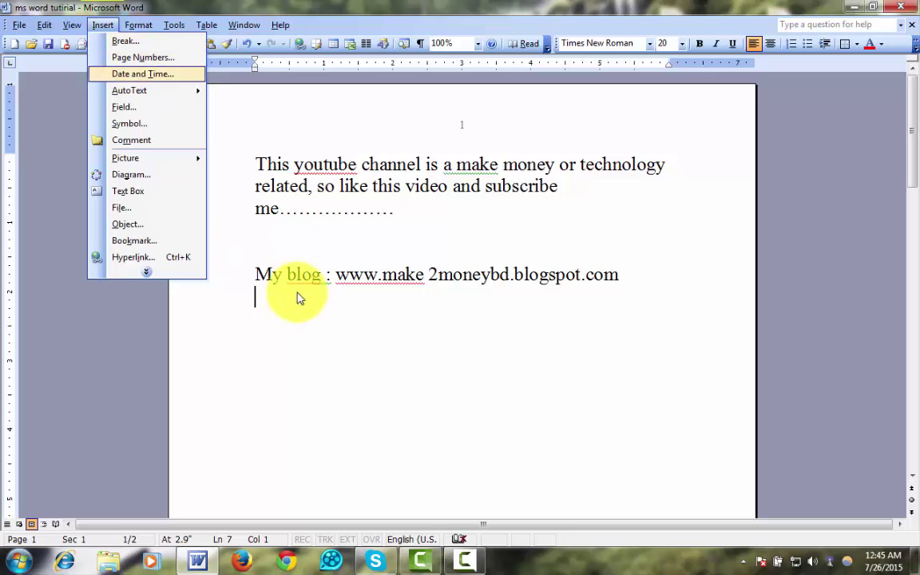
pyautogui.click(266, 341)
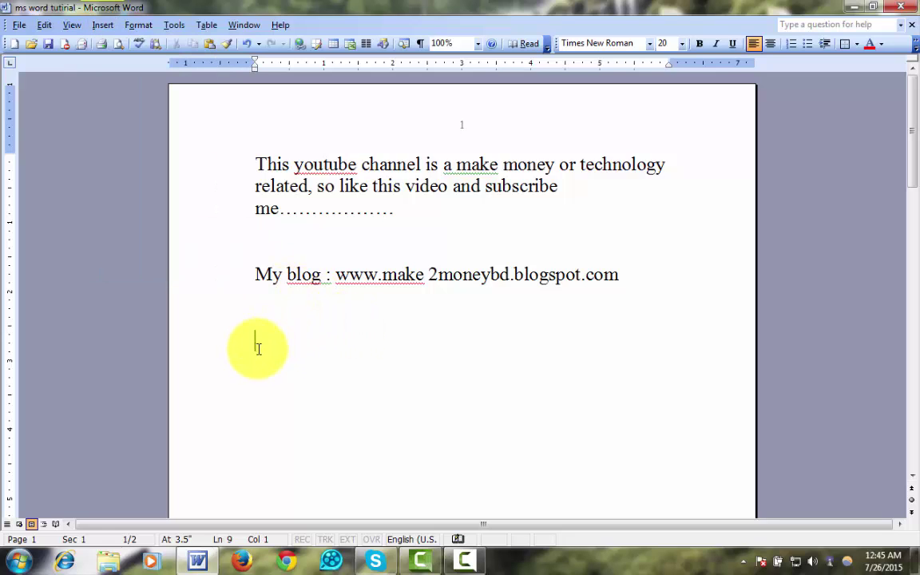
pyautogui.click(103, 25)
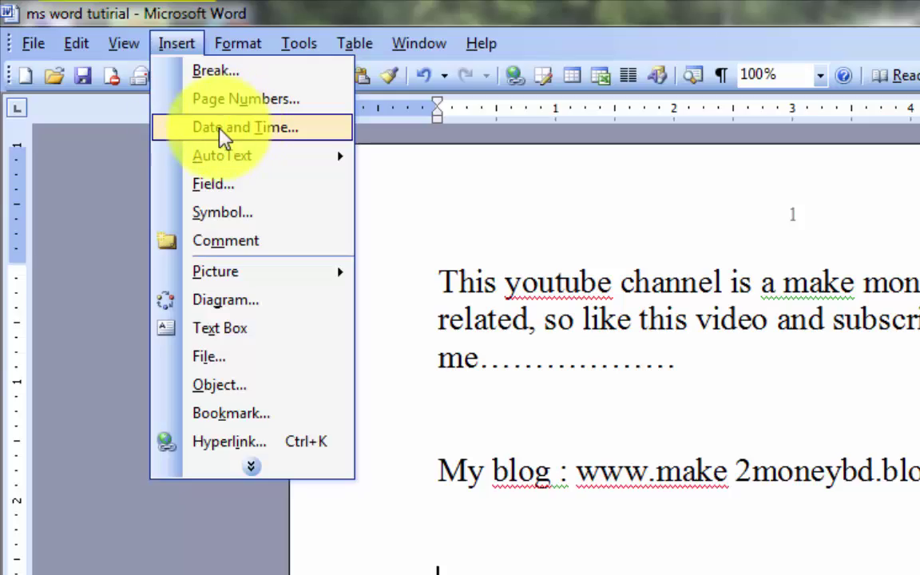
pyautogui.click(188, 118)
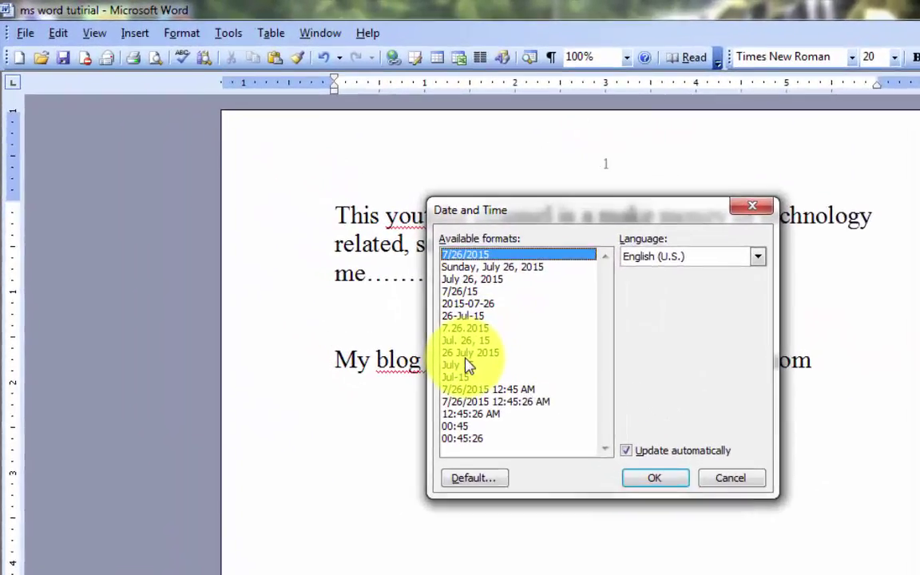
pyautogui.click(357, 269)
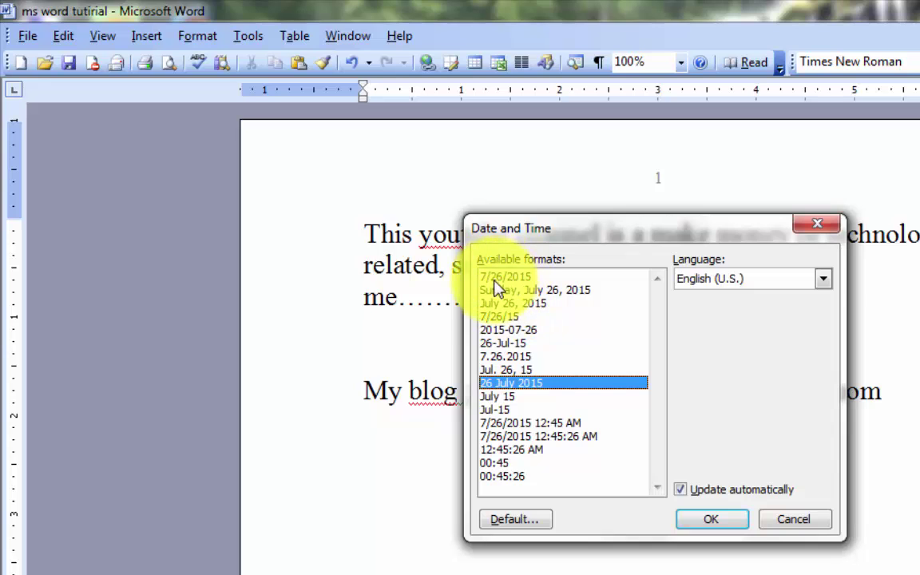
pyautogui.click(493, 291)
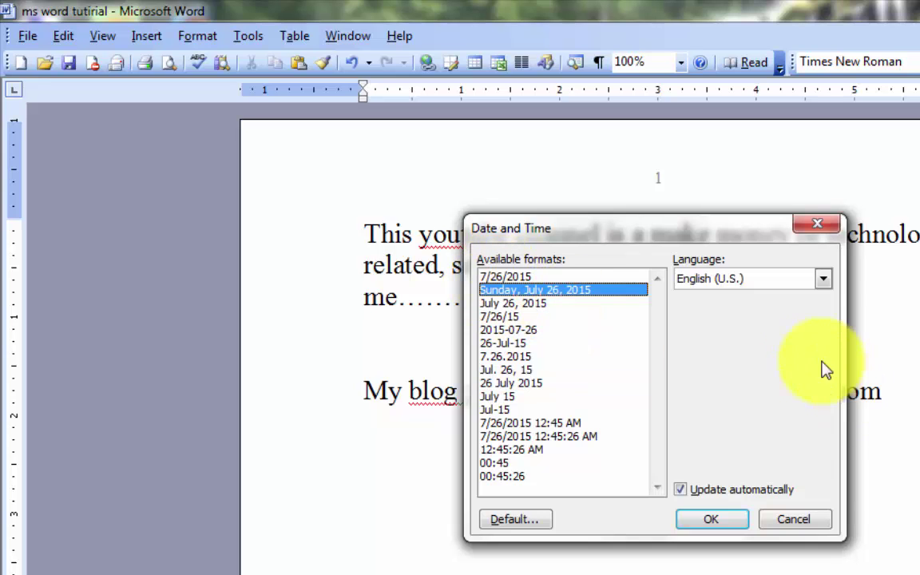
pyautogui.click(712, 521)
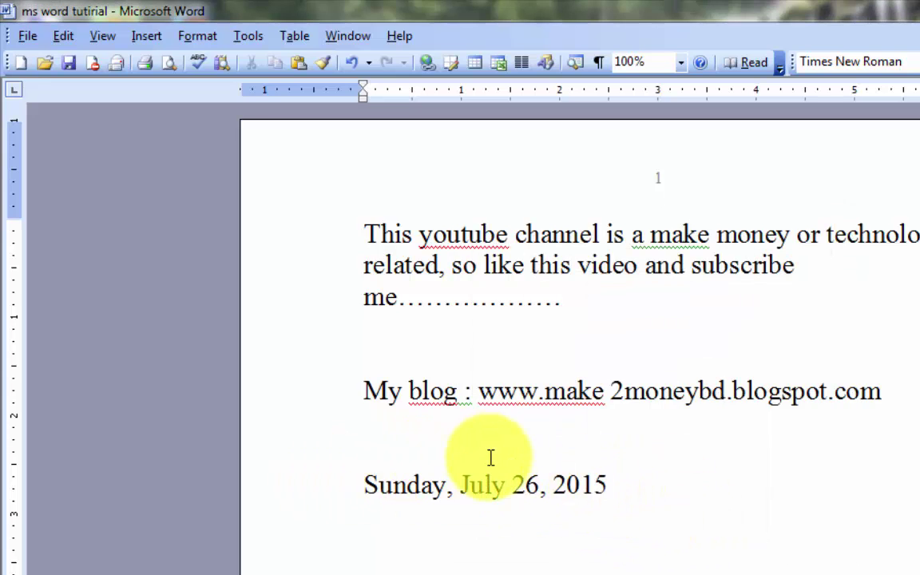
# Step: Replace the date line with a newly inserted date in the format "Sunday, July 26, 2015", set to update automatically
pyautogui.moveTo(630, 485); pyautogui.dragTo(213, 489)
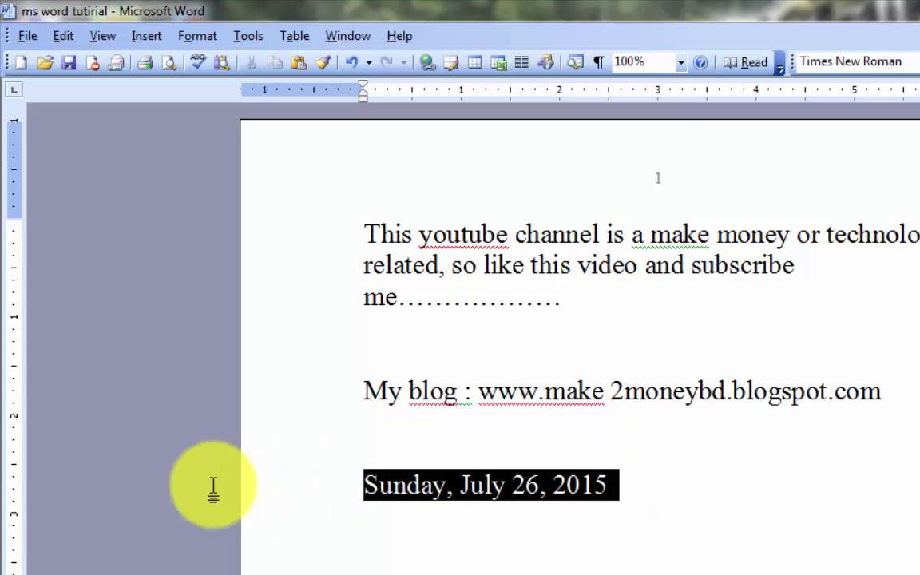
pyautogui.press('Delete')
pyautogui.click(146, 37)
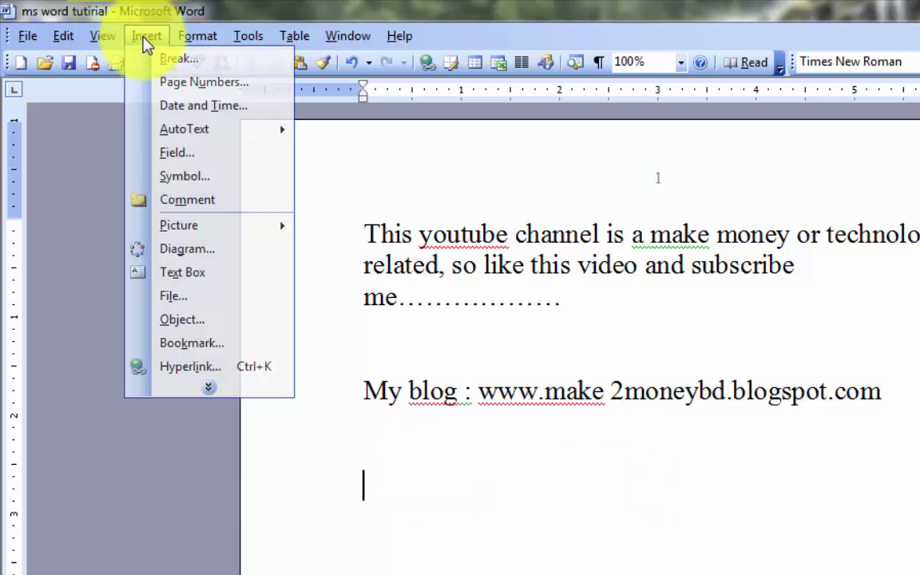
pyautogui.click(178, 107)
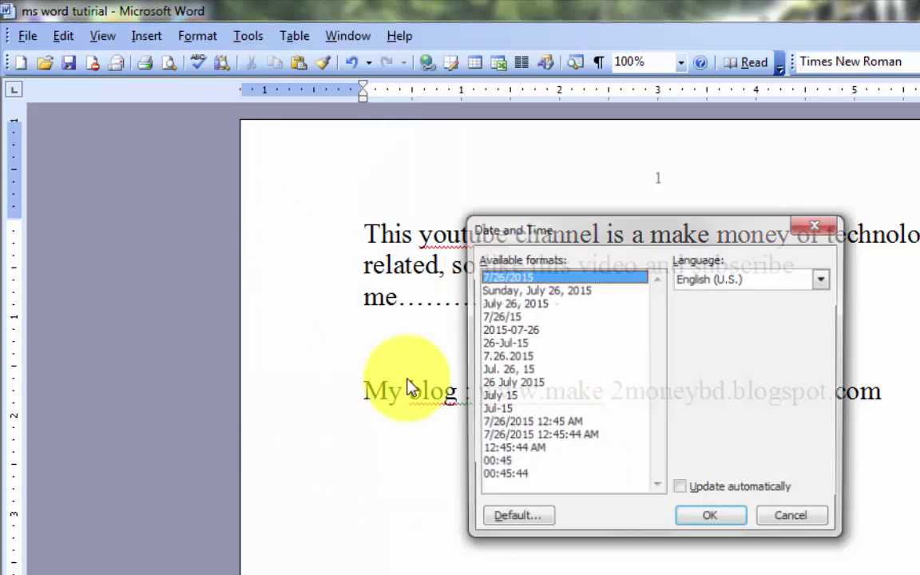
pyautogui.click(496, 291)
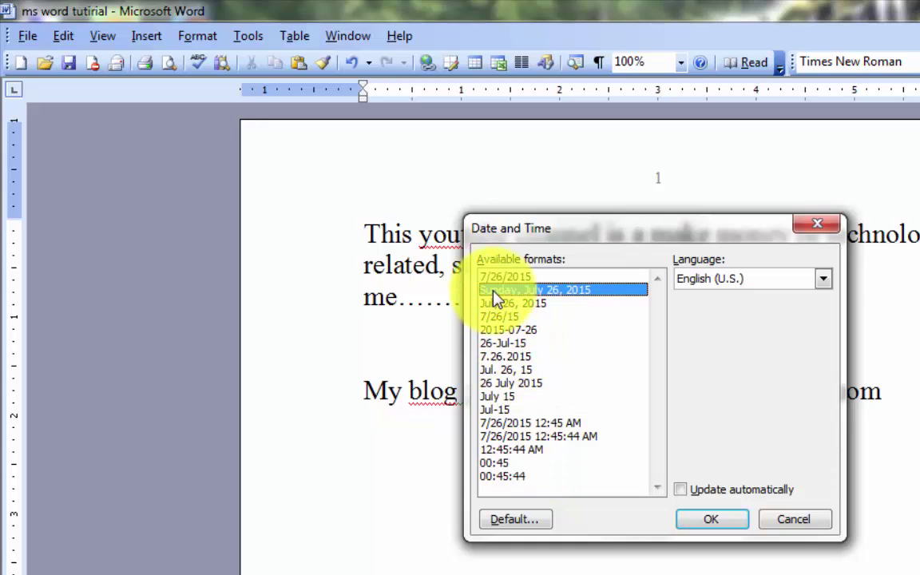
pyautogui.click(701, 519)
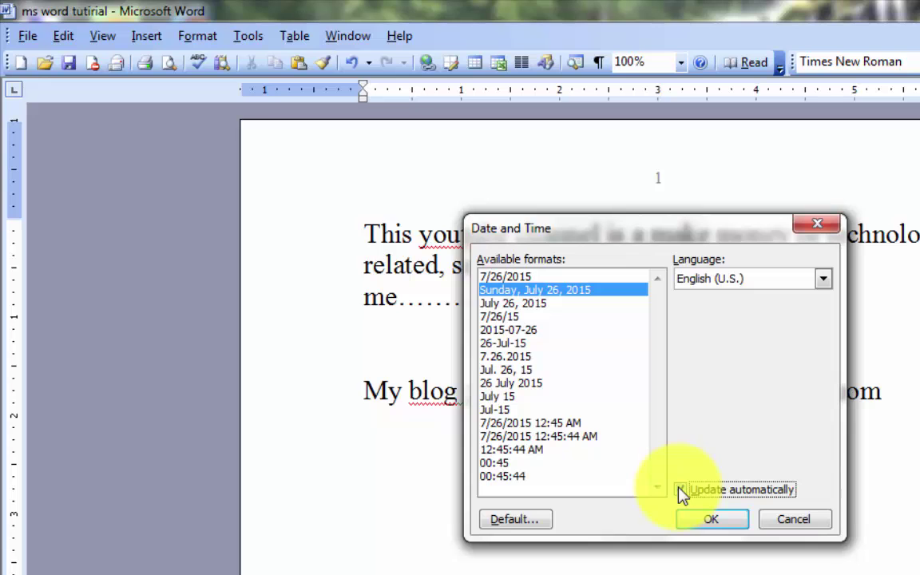
pyautogui.click(680, 491)
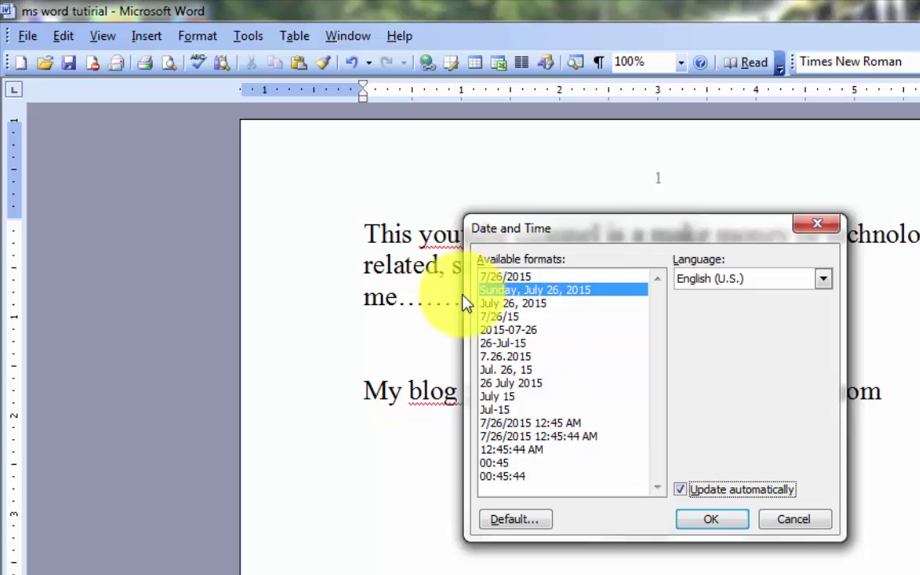
pyautogui.click(710, 521)
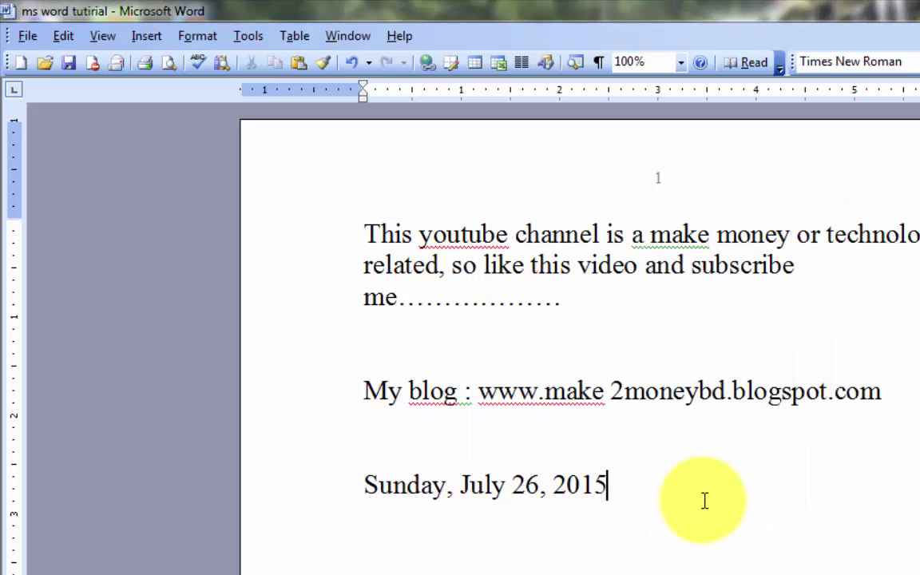
# Step: Delete the automatically updating date line below the blog address
pyautogui.click(287, 496)
pyautogui.press('Delete')
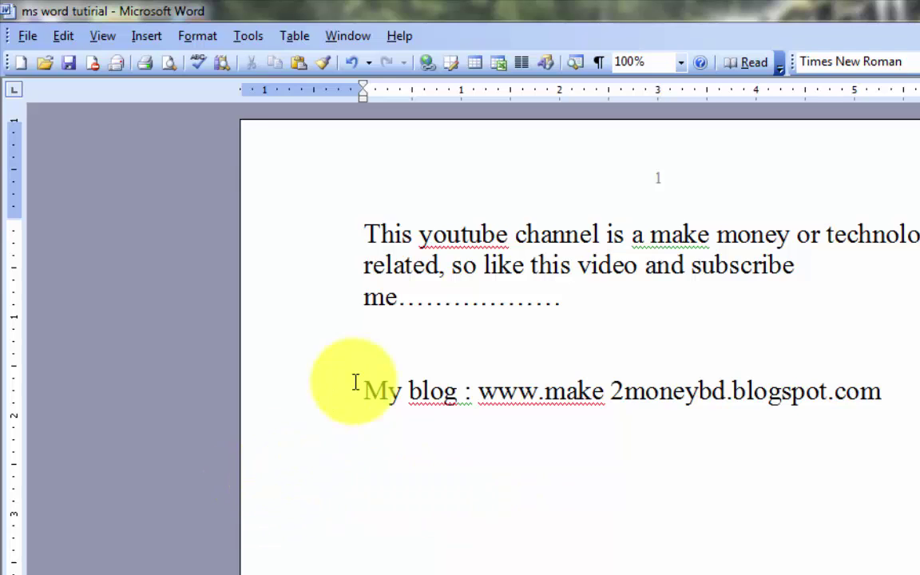
# Step: Examine the available symbols in the normal text and AngsanaUPC fonts, and the list of special characters
pyautogui.click(146, 36)
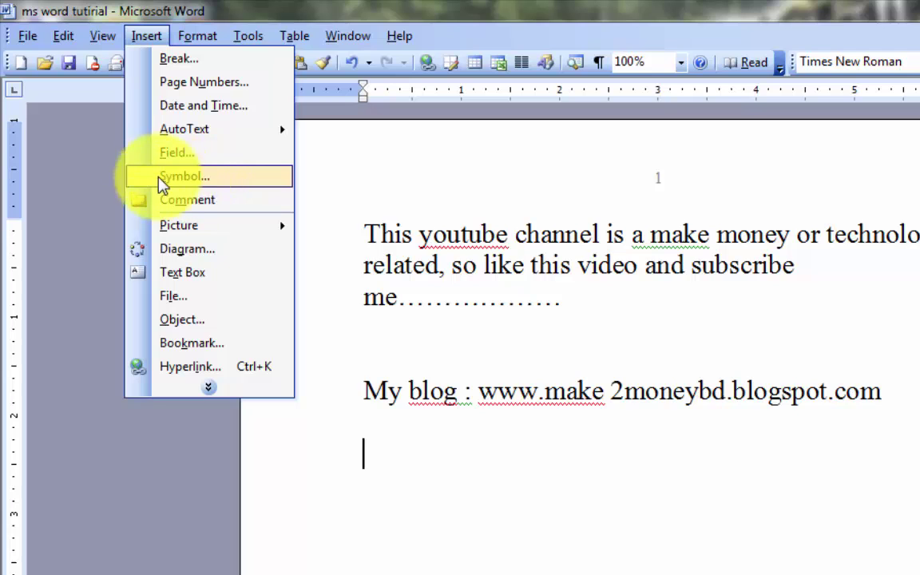
pyautogui.click(180, 177)
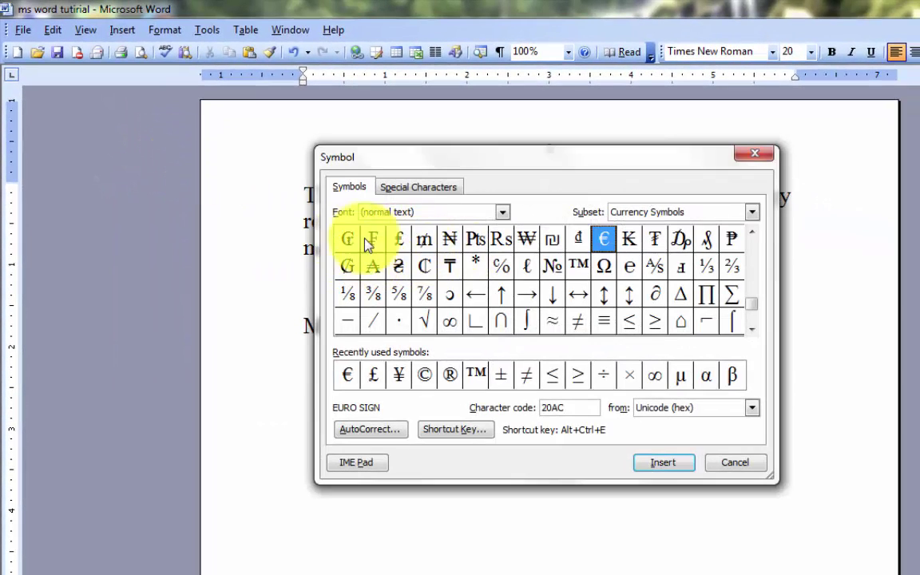
pyautogui.moveTo(753, 303); pyautogui.dragTo(750, 249)
pyautogui.click(754, 281)
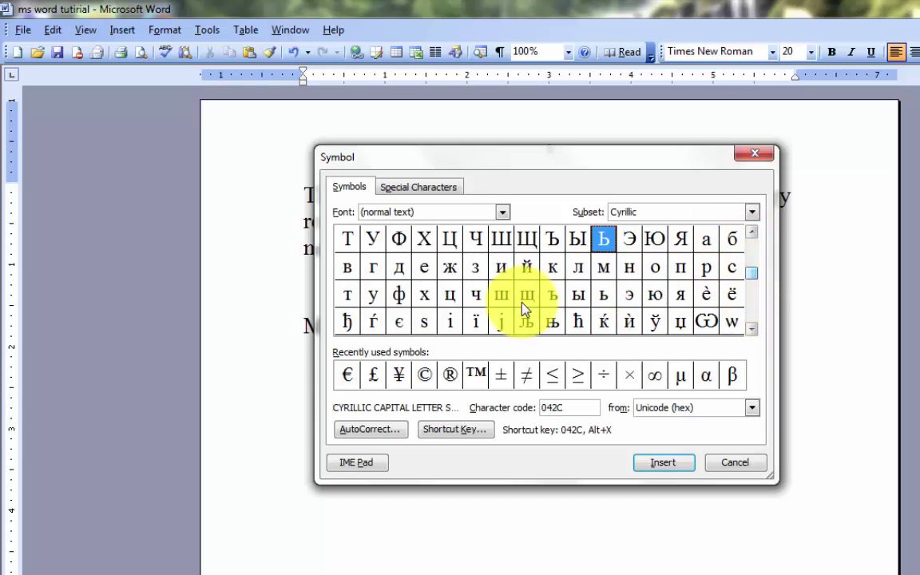
pyautogui.click(753, 256)
pyautogui.click(503, 213)
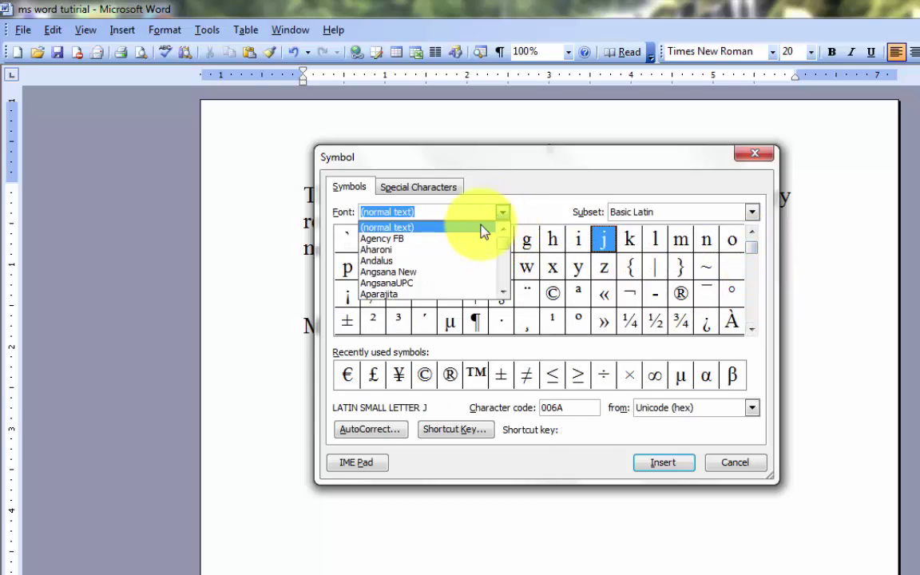
pyautogui.click(389, 291)
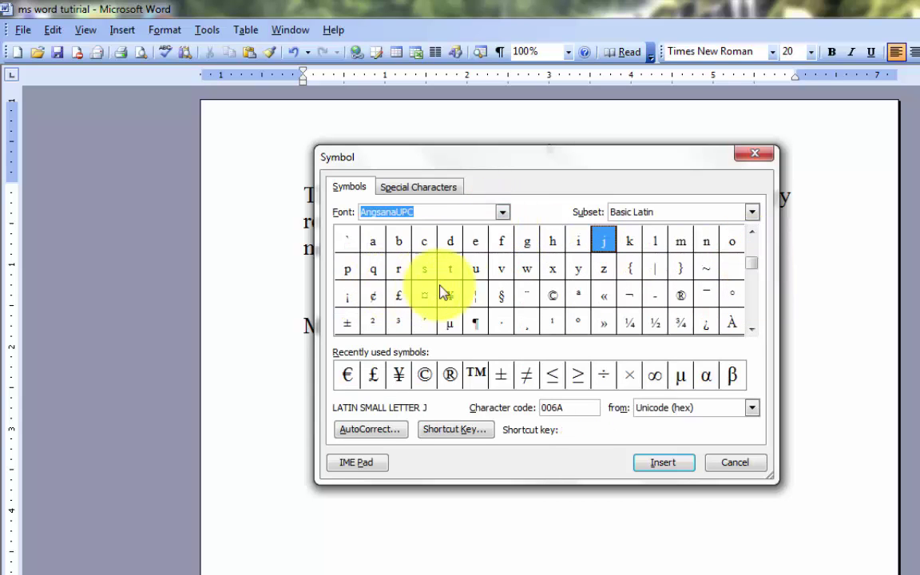
pyautogui.click(414, 188)
pyautogui.click(407, 324)
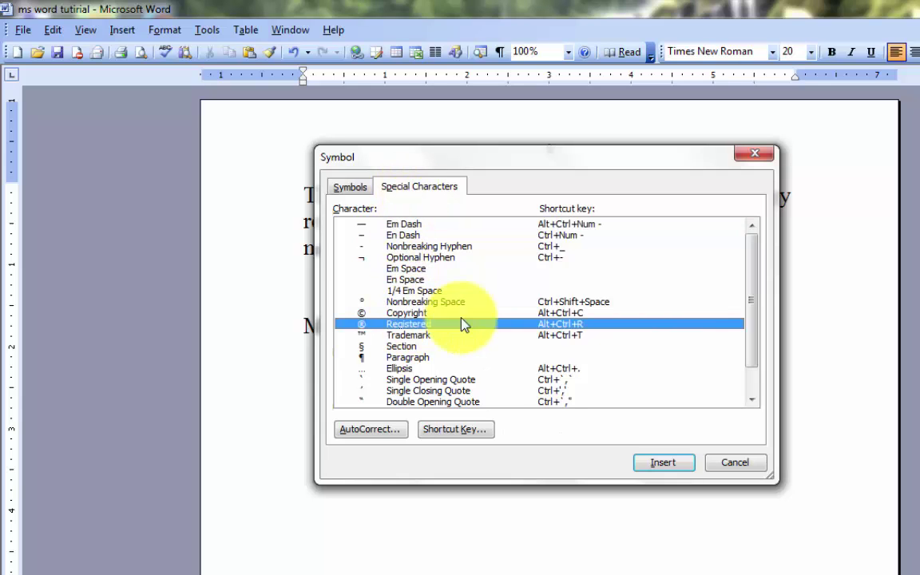
pyautogui.click(351, 187)
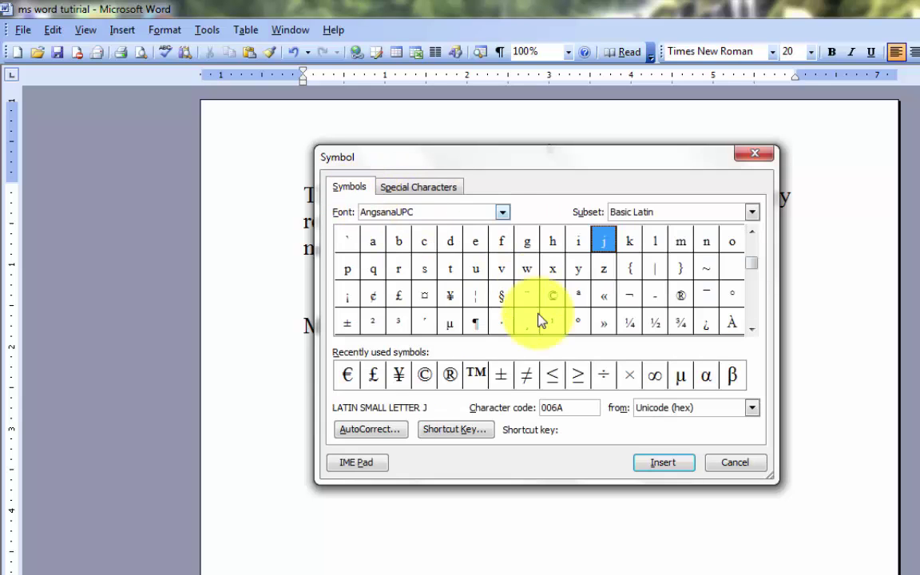
# Step: Insert the recently used symbols ¥, ®, ™ and ∞ two lines below the blog address
pyautogui.doubleClick(399, 375)
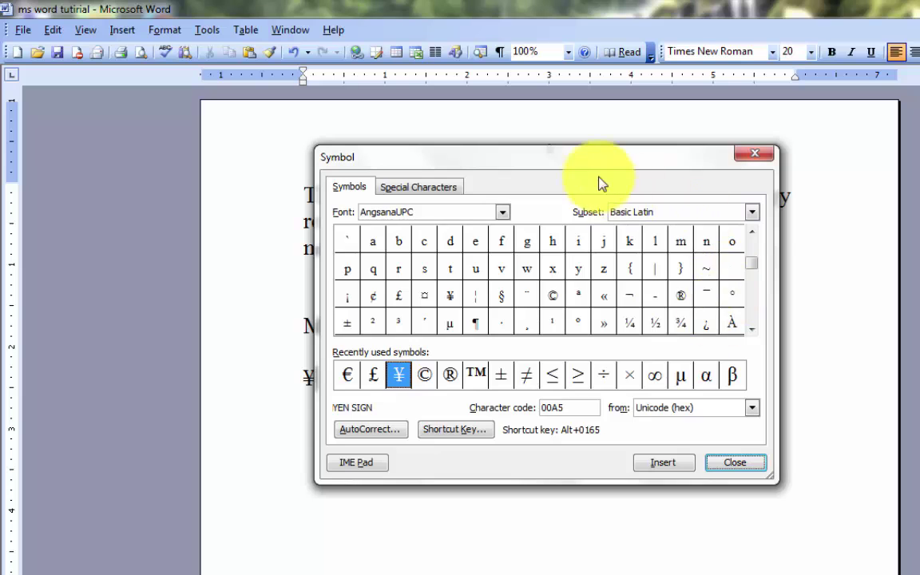
pyautogui.moveTo(596, 165); pyautogui.dragTo(916, 199)
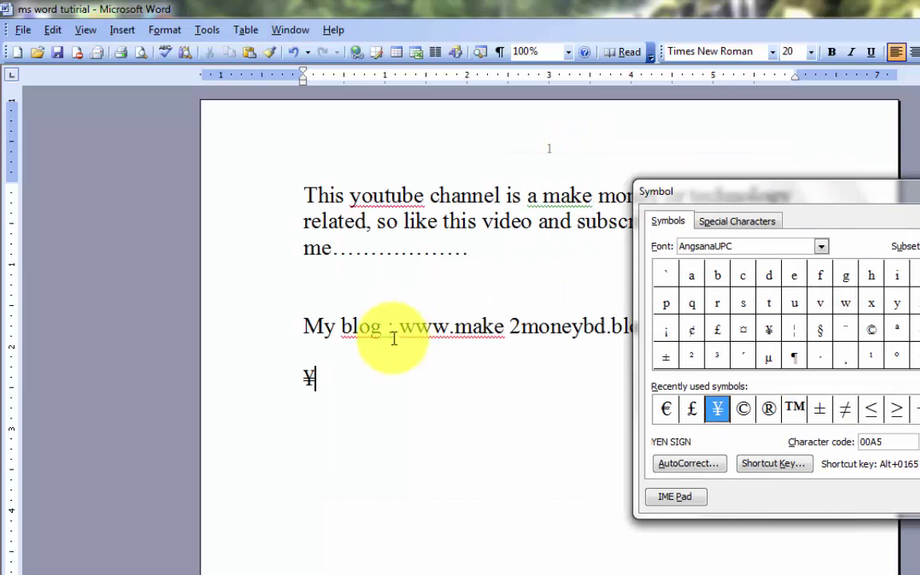
pyautogui.click(769, 410)
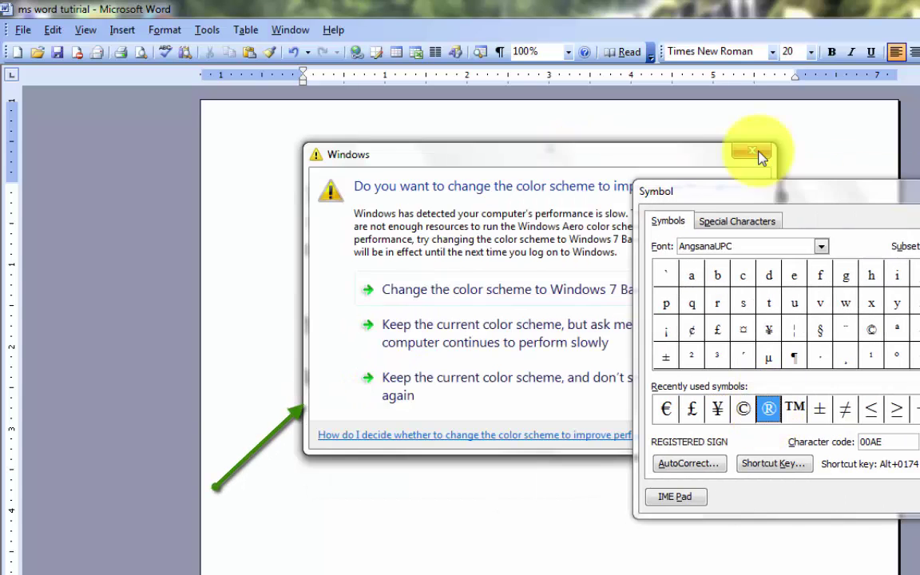
pyautogui.click(760, 154)
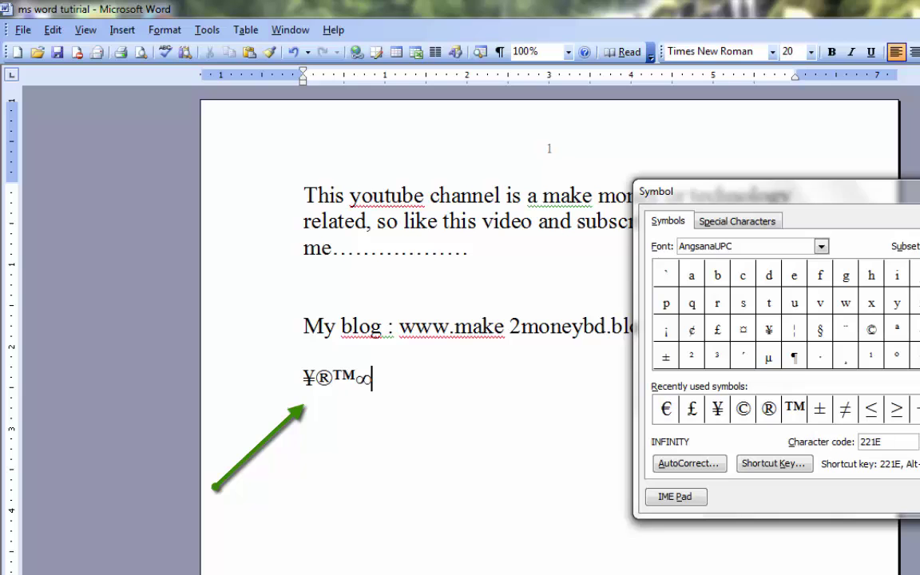
pyautogui.press('Escape')
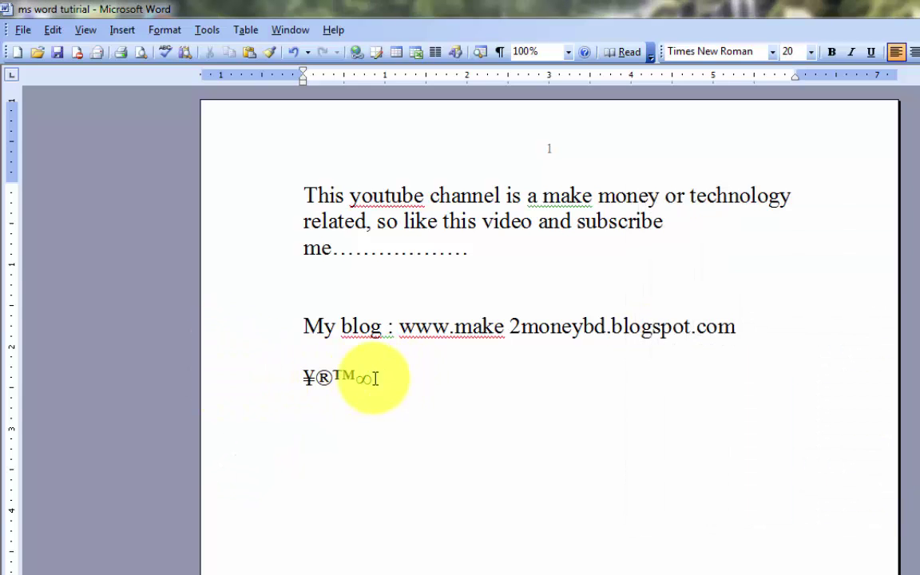
# Step: Delete the row of symbols below the blog address
pyautogui.moveTo(372, 377); pyautogui.dragTo(272, 388)
pyautogui.press('Delete')
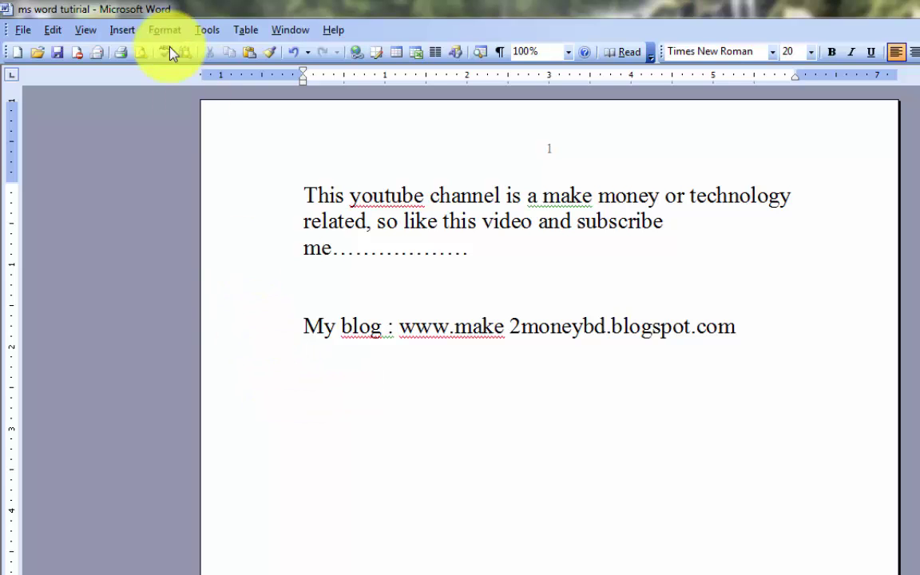
pyautogui.click(124, 32)
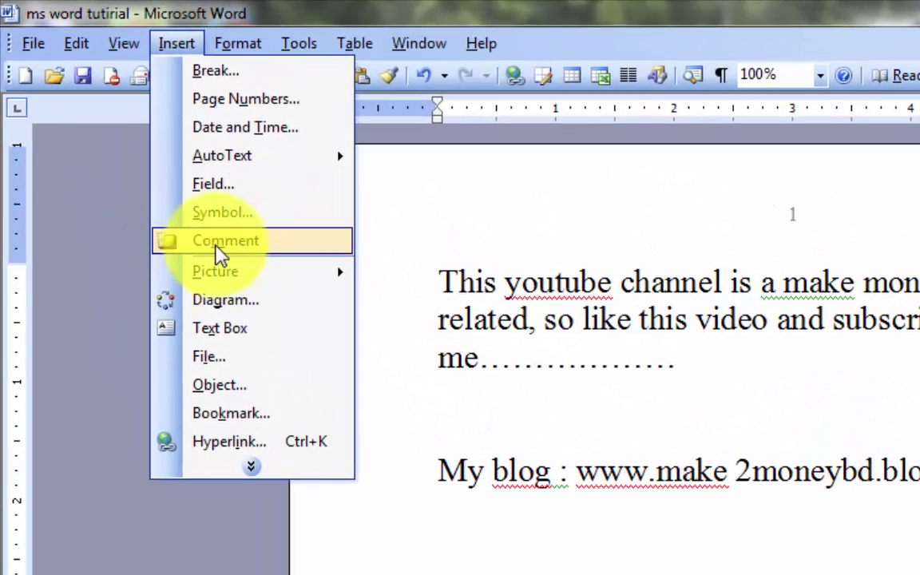
pyautogui.click(480, 511)
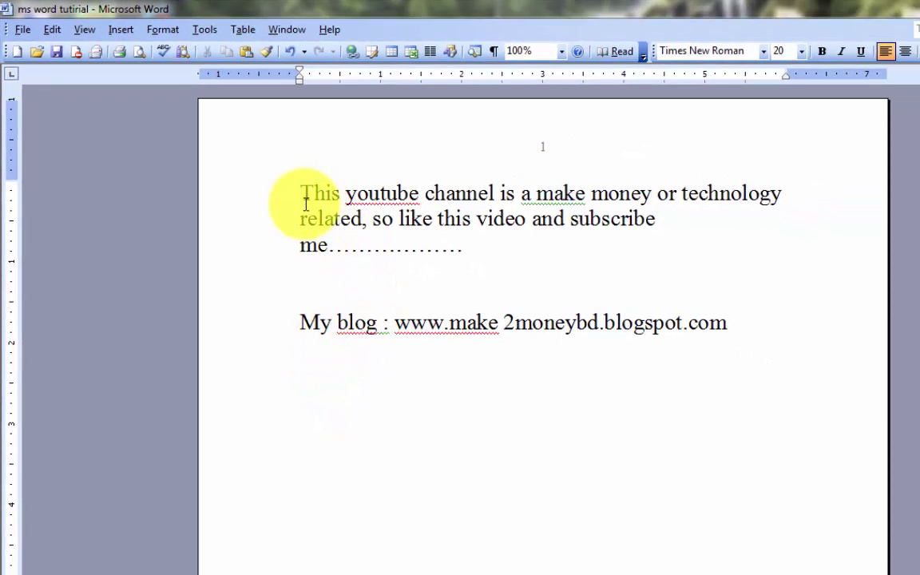
# Step: Attach the comment "Make money" to the words "This youtube channel" at the start of the first paragraph
pyautogui.moveTo(303, 193); pyautogui.dragTo(495, 194)
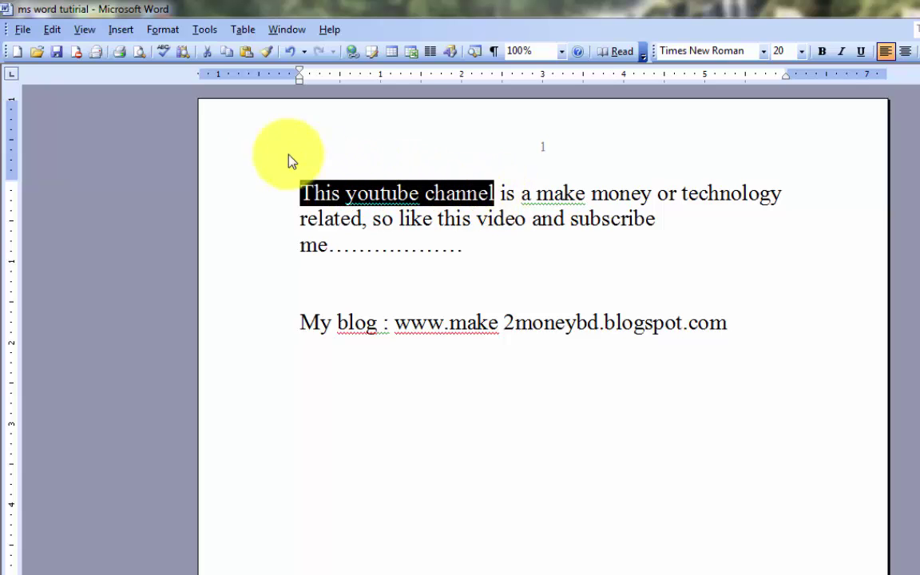
pyautogui.click(125, 30)
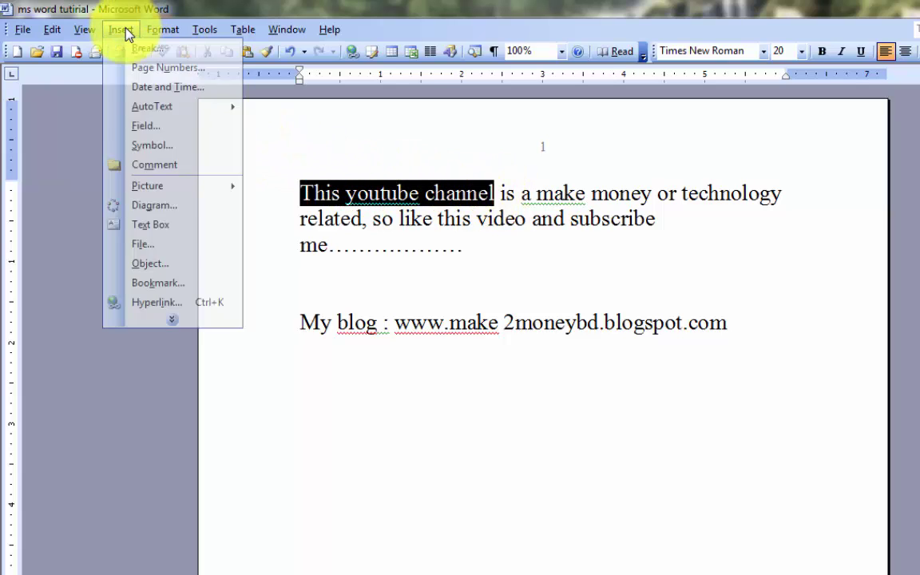
pyautogui.click(144, 165)
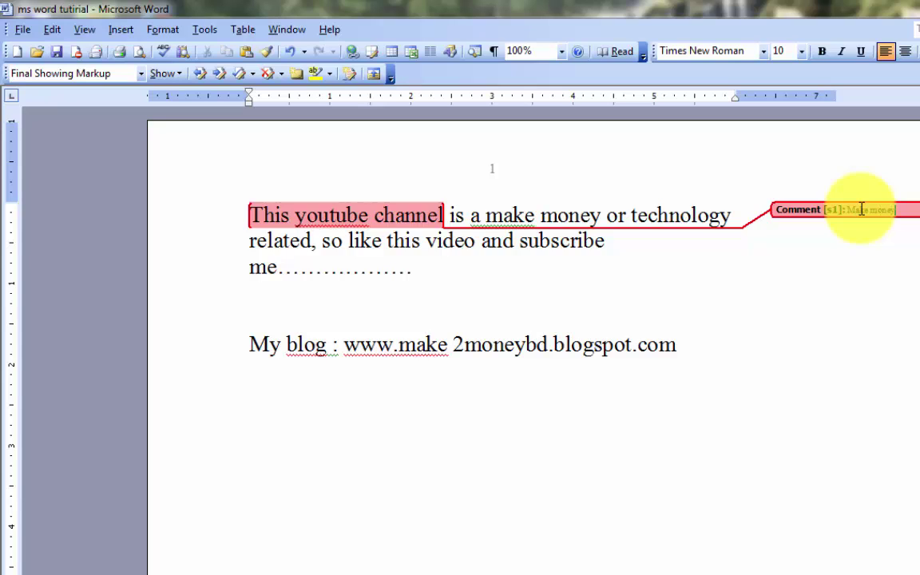
pyautogui.click(595, 330)
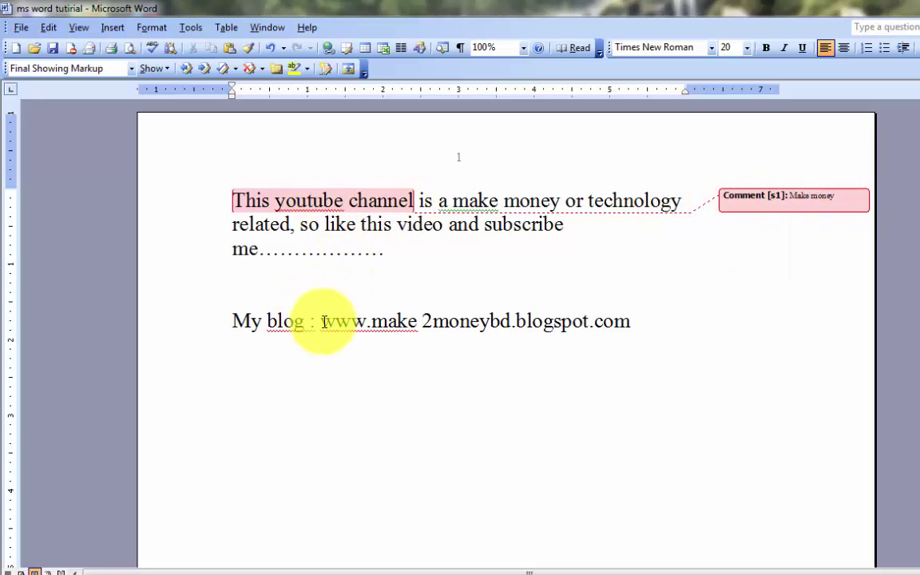
# Step: Attach the comment "My blog" to the blog address
pyautogui.moveTo(321, 322); pyautogui.dragTo(630, 321)
pyautogui.click(114, 29)
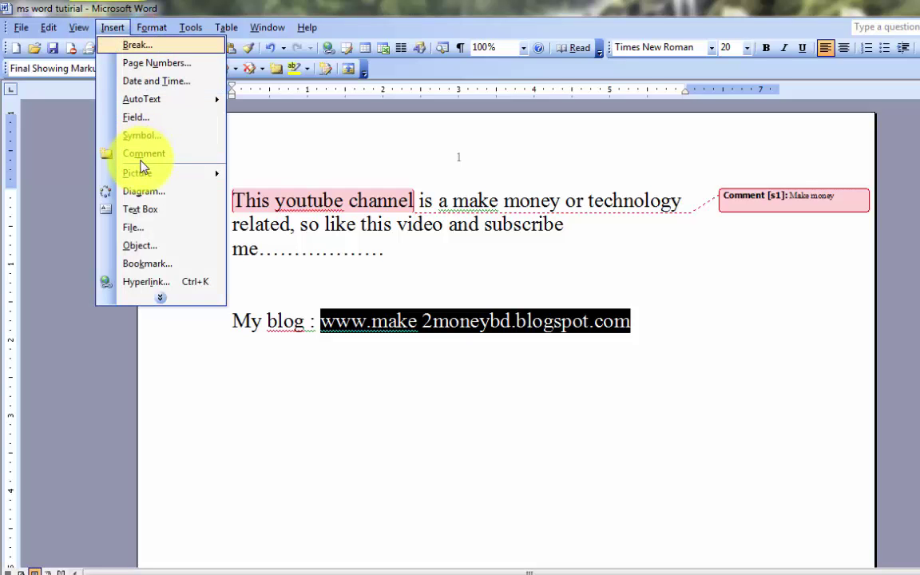
pyautogui.click(144, 154)
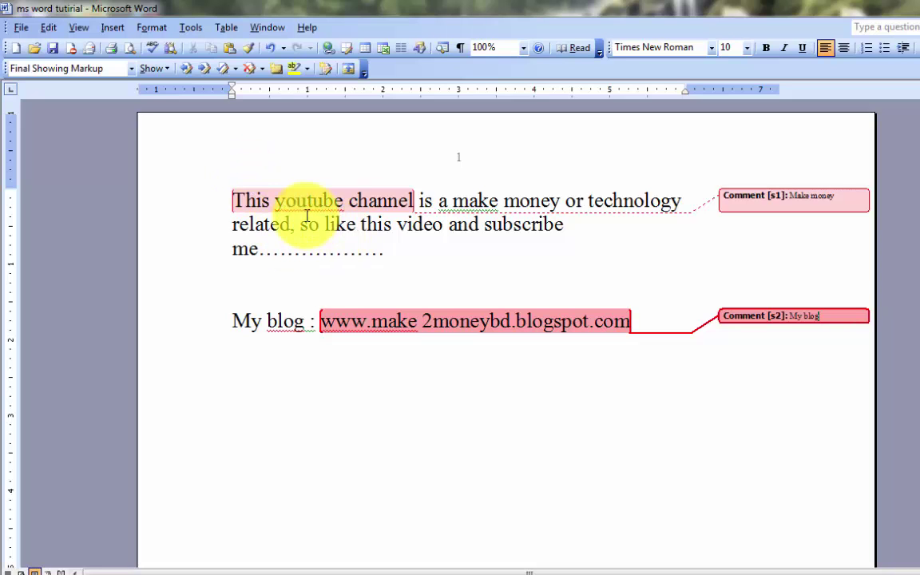
# Step: Remove both comments from the document
pyautogui.moveTo(236, 197); pyautogui.dragTo(259, 250)
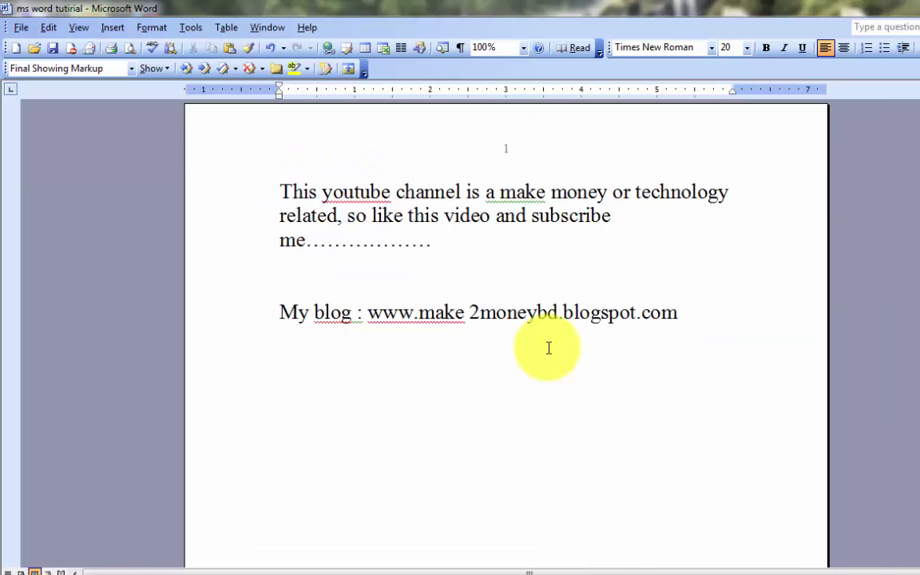
pyautogui.click(113, 28)
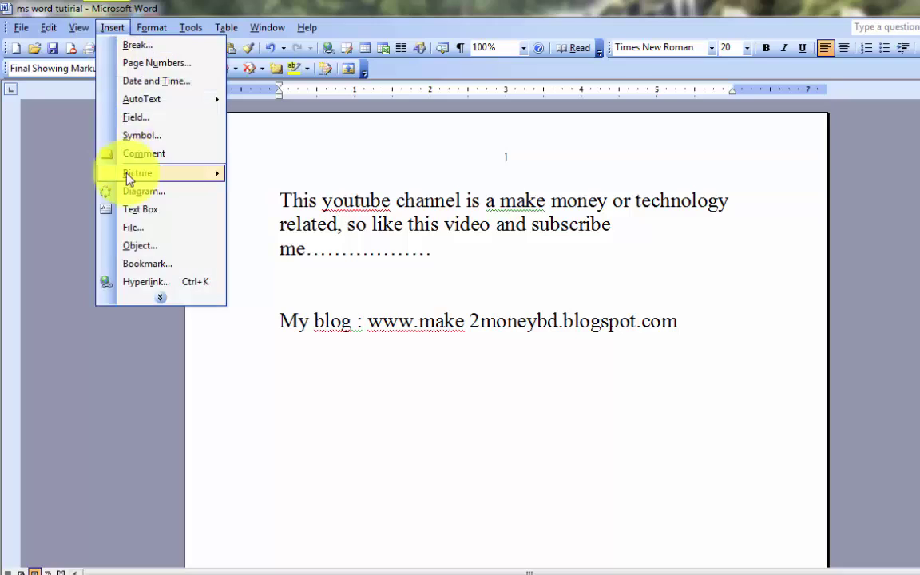
pyautogui.click(112, 27)
pyautogui.click(120, 34)
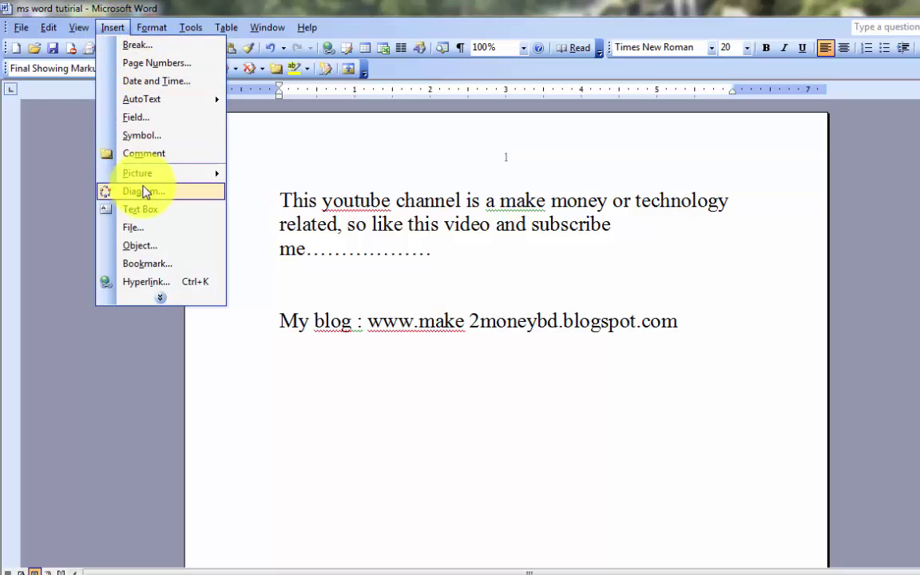
pyautogui.moveTo(173, 177)
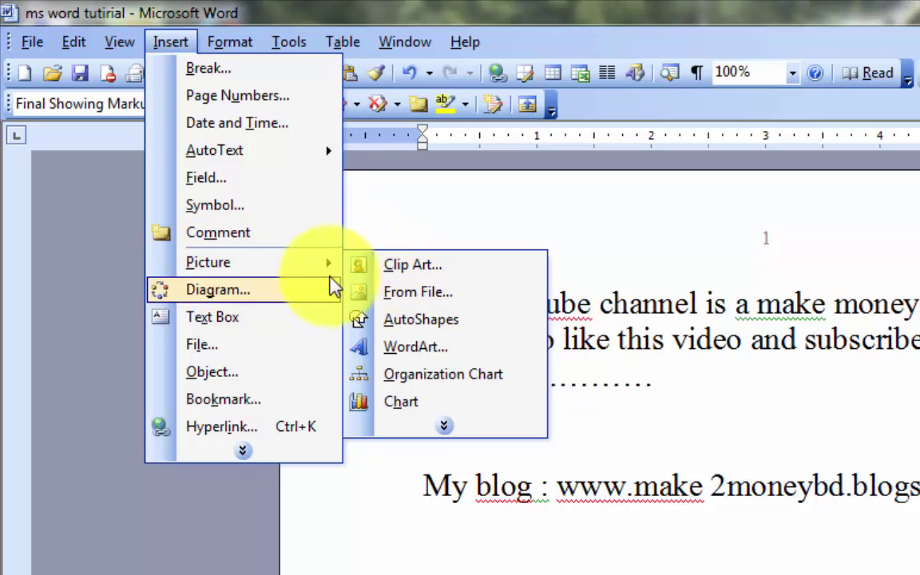
pyautogui.click(550, 554)
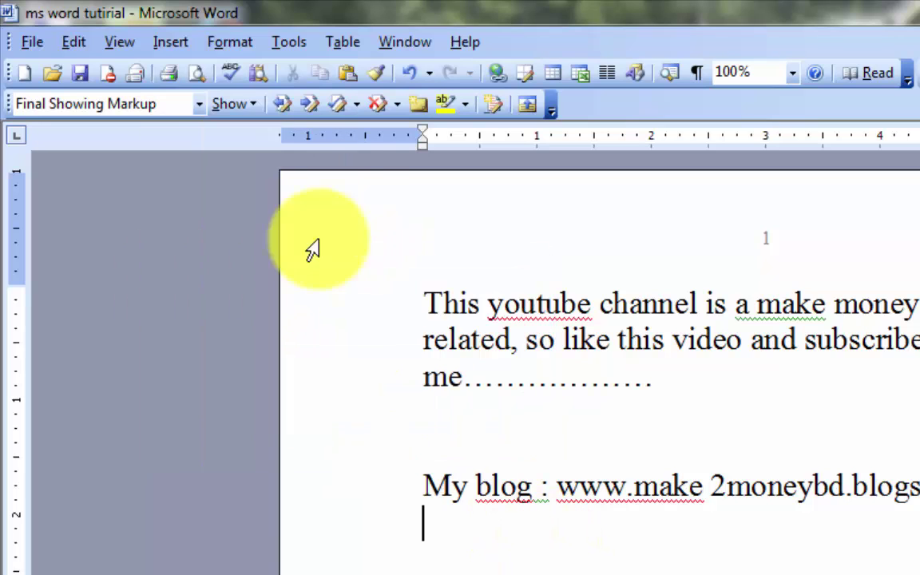
# Step: Insert the picture file "Copy of DSC06236" from the Bashor folder directly below the blog address
pyautogui.click(177, 47)
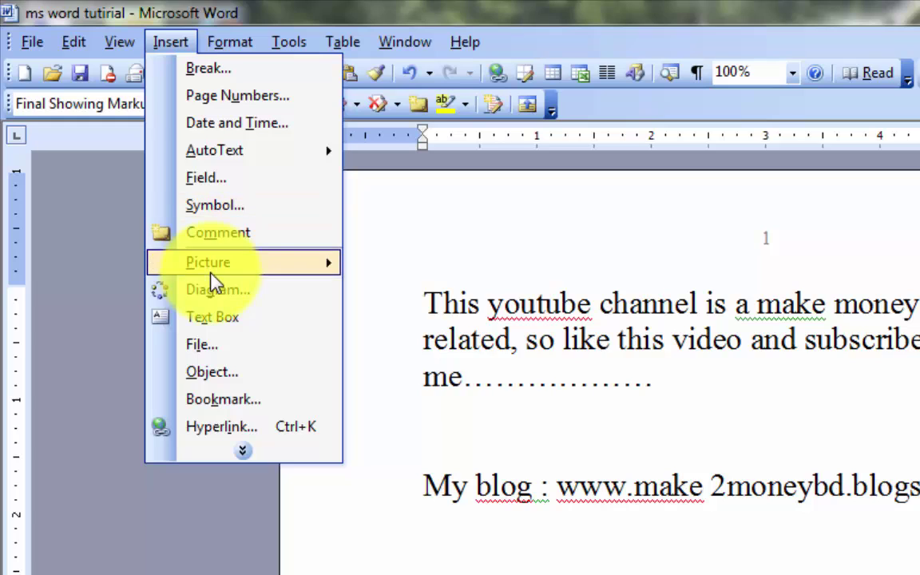
pyautogui.moveTo(212, 266)
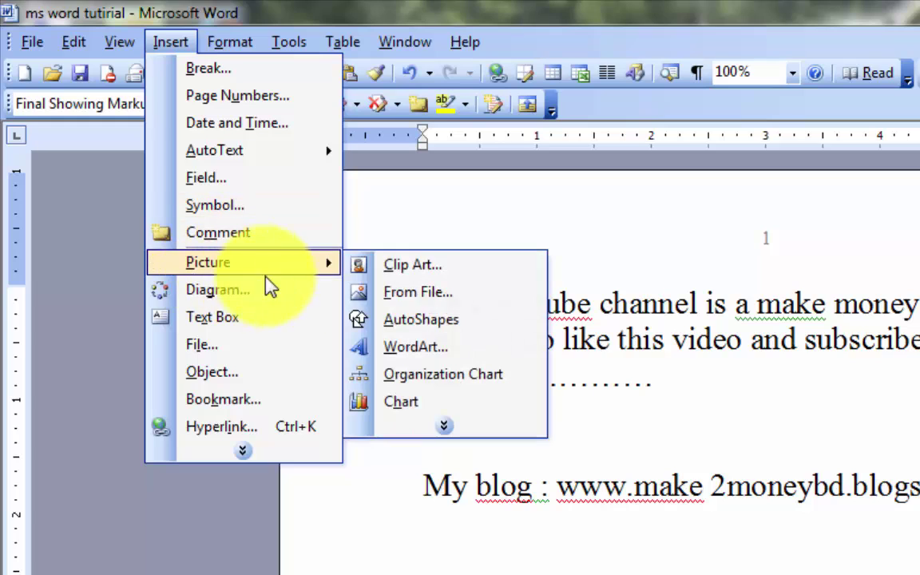
pyautogui.click(406, 299)
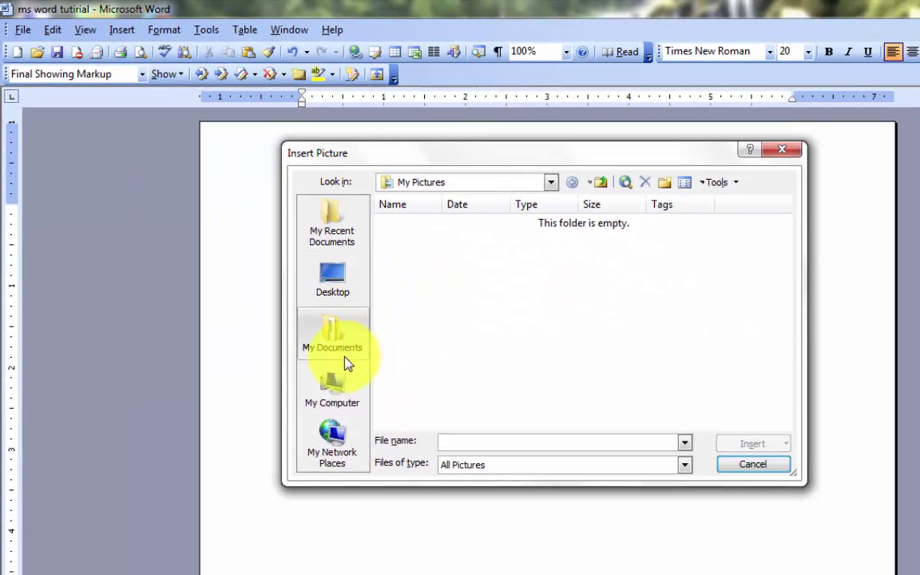
pyautogui.click(368, 433)
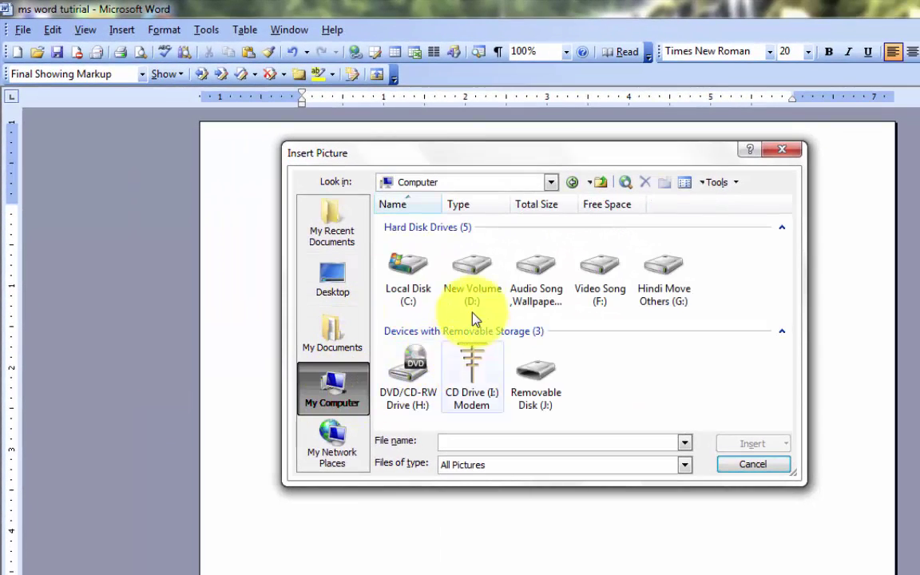
pyautogui.doubleClick(477, 288)
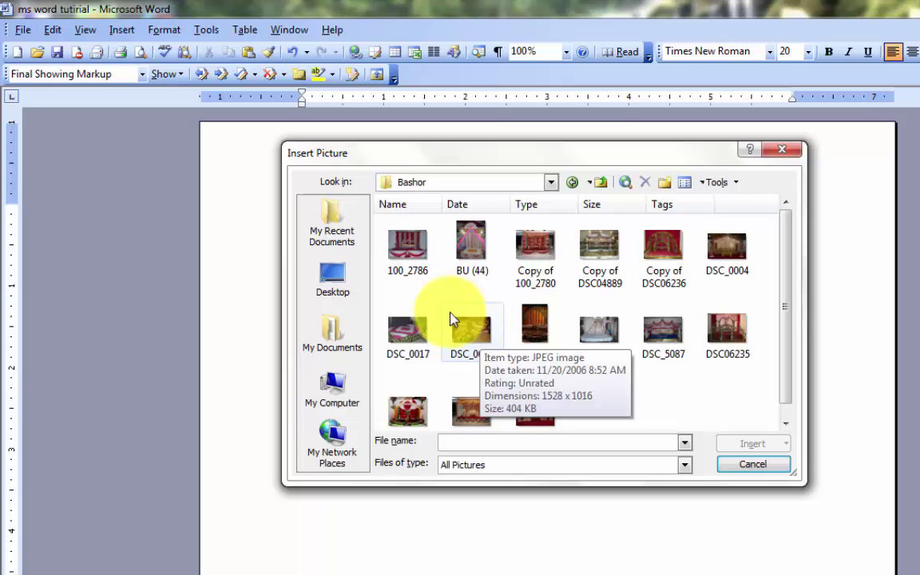
pyautogui.doubleClick(661, 247)
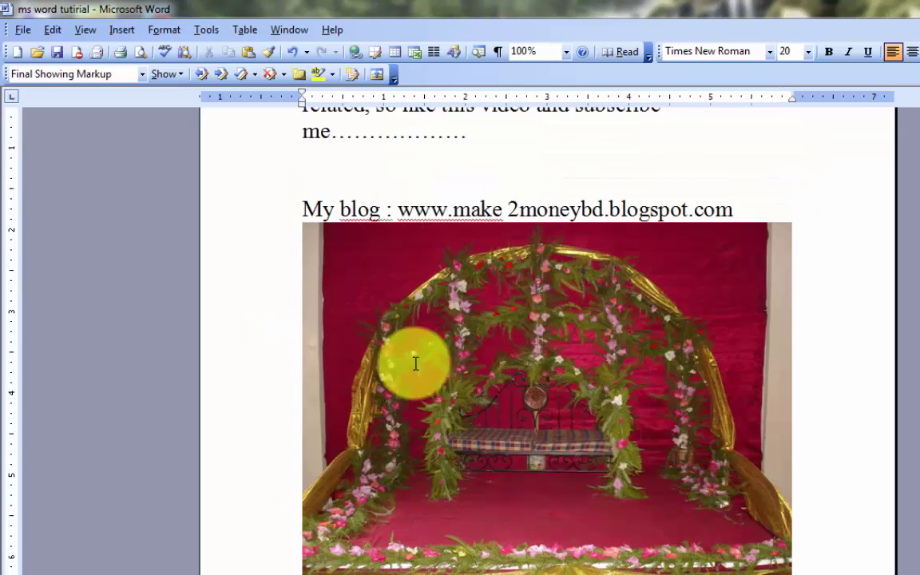
pyautogui.scroll(3, 488, 406)
pyautogui.scroll(-3, 474, 393)
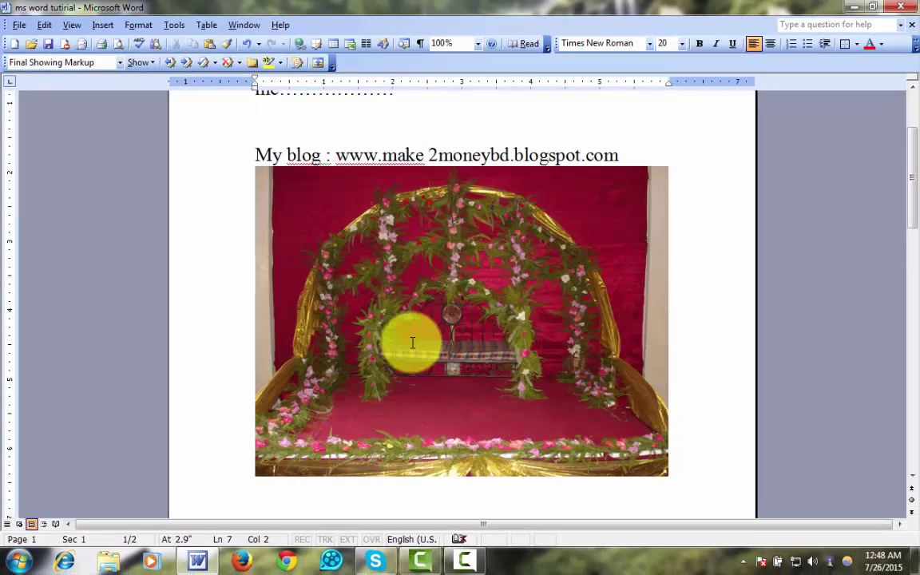
# Step: Shrink the inserted picture proportionally to about 5 inches wide and set its text wrapping to In Front of Text
pyautogui.click(643, 450)
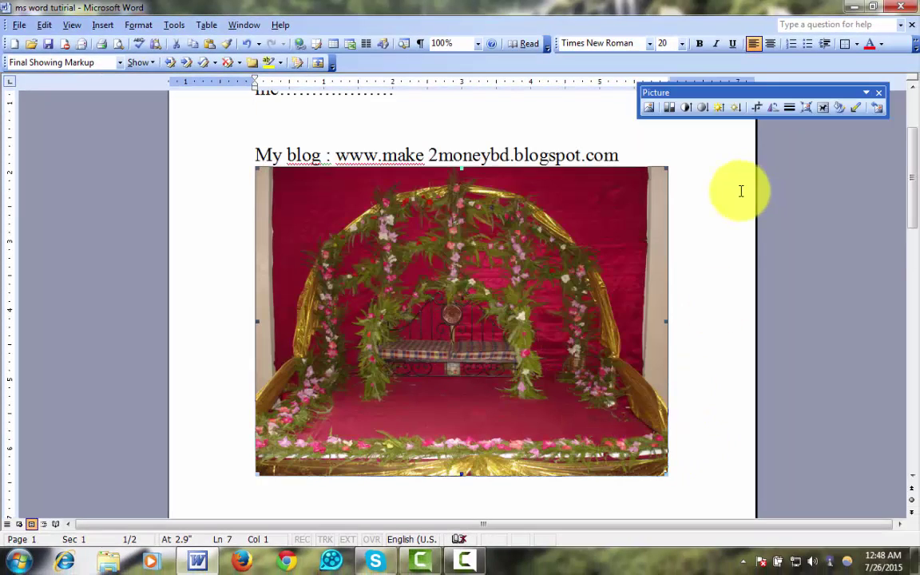
pyautogui.moveTo(666, 477); pyautogui.dragTo(590, 391)
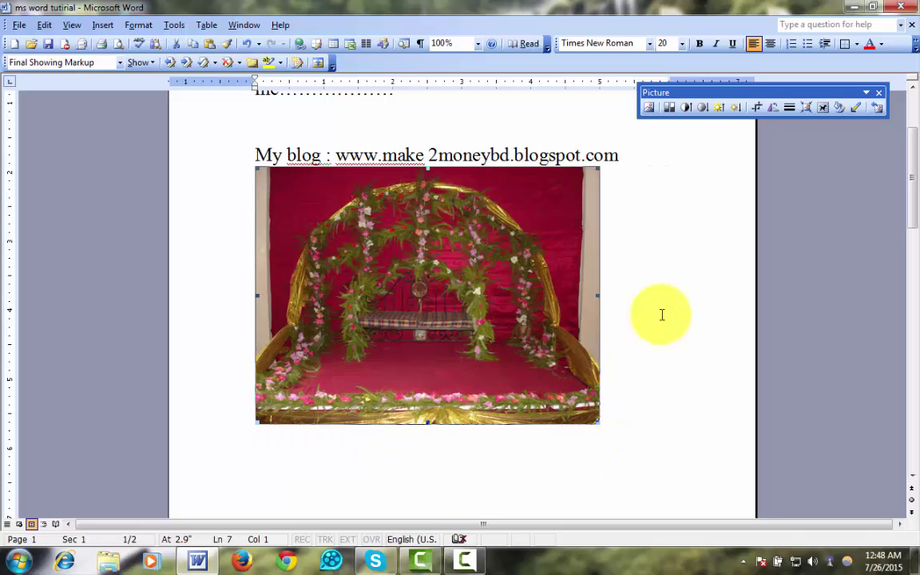
pyautogui.click(826, 112)
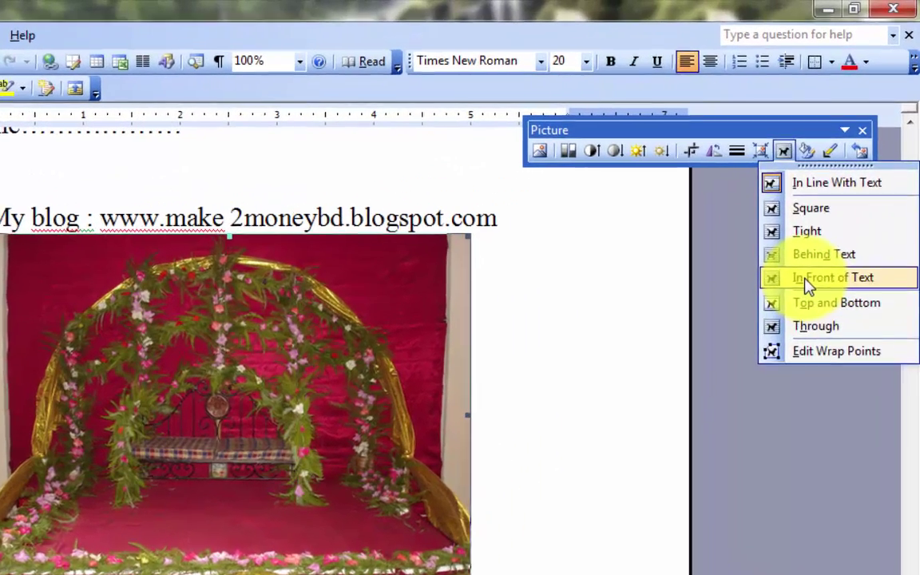
pyautogui.click(808, 285)
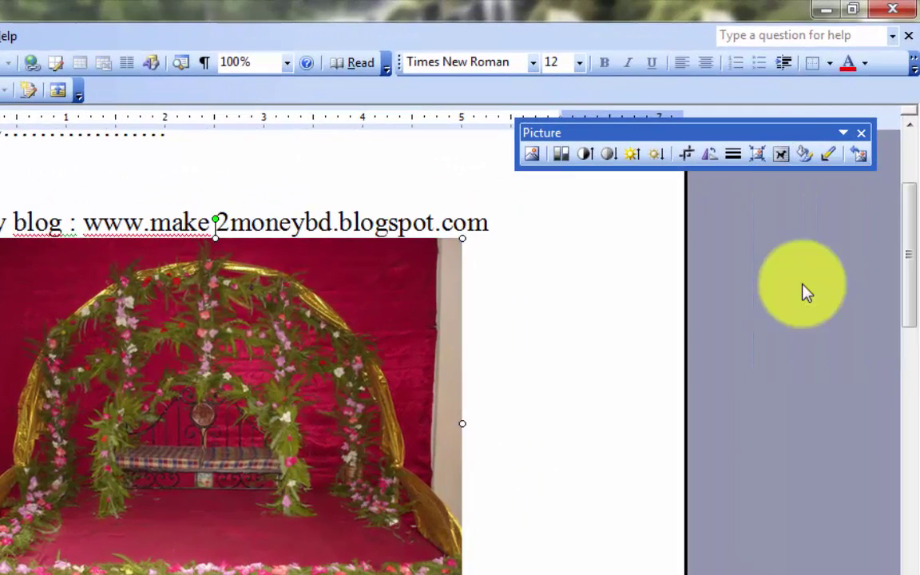
pyautogui.click(783, 155)
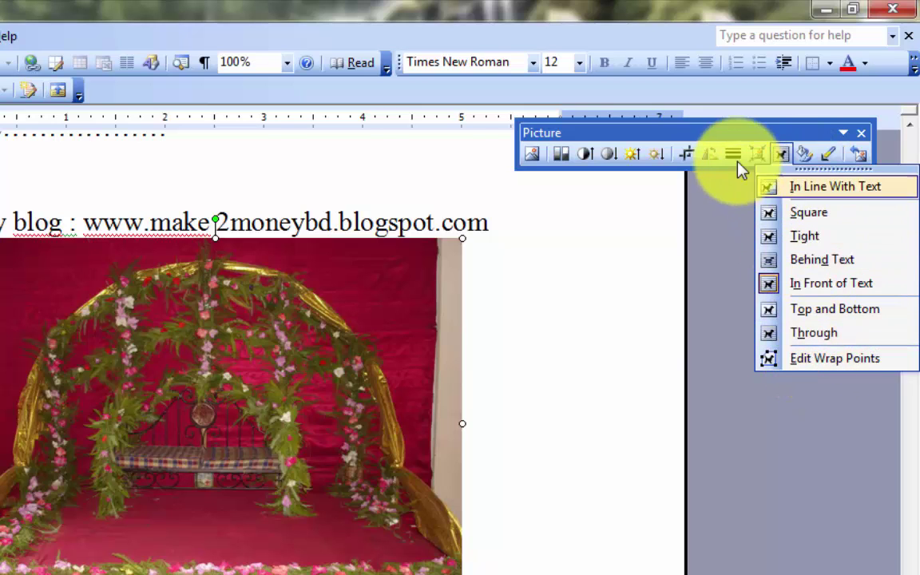
pyautogui.click(608, 256)
# Step: Increase the picture's brightness by eight steps
pyautogui.click(635, 160)
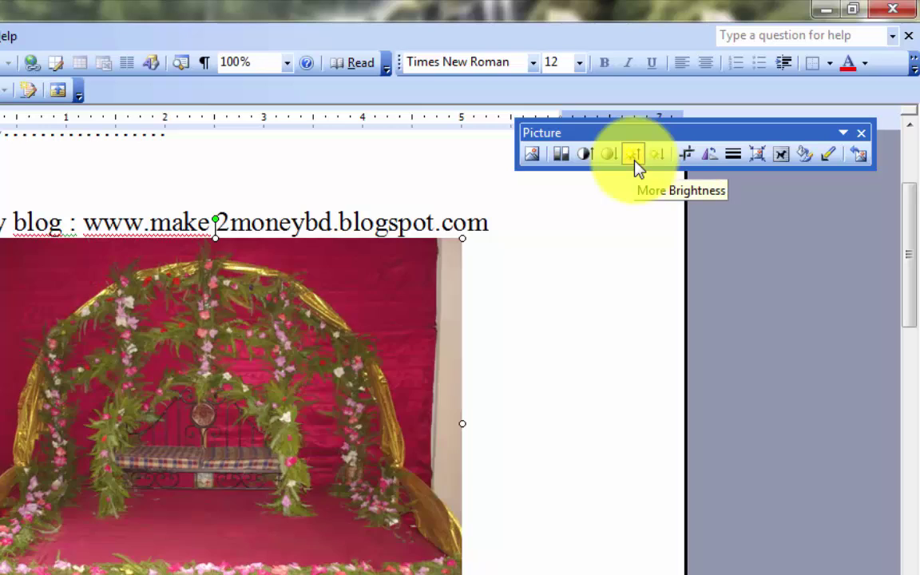
pyautogui.click(635, 160)
pyautogui.click(634, 160)
pyautogui.click(635, 160)
pyautogui.click(635, 159)
pyautogui.click(634, 160)
pyautogui.click(635, 161)
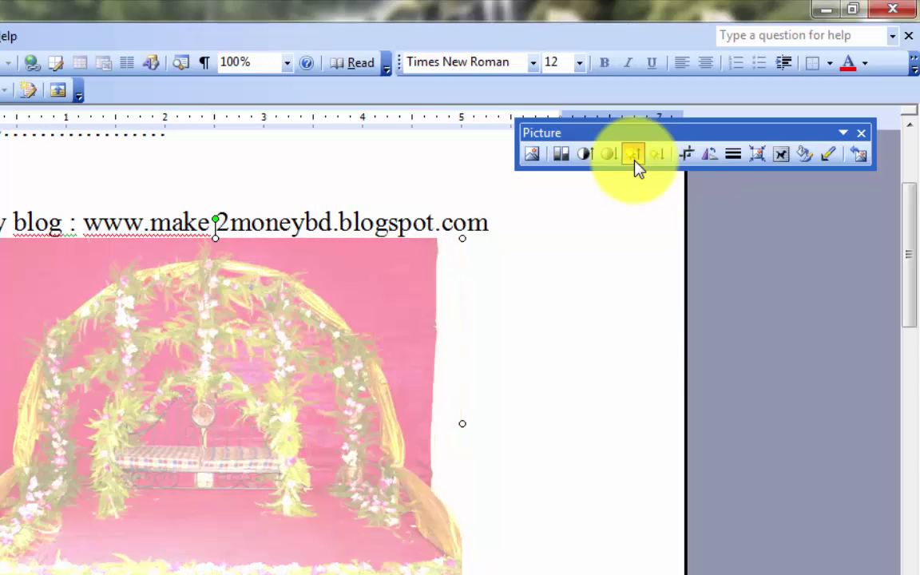
pyautogui.click(635, 161)
# Step: Reduce the picture's brightness by six steps
pyautogui.click(652, 166)
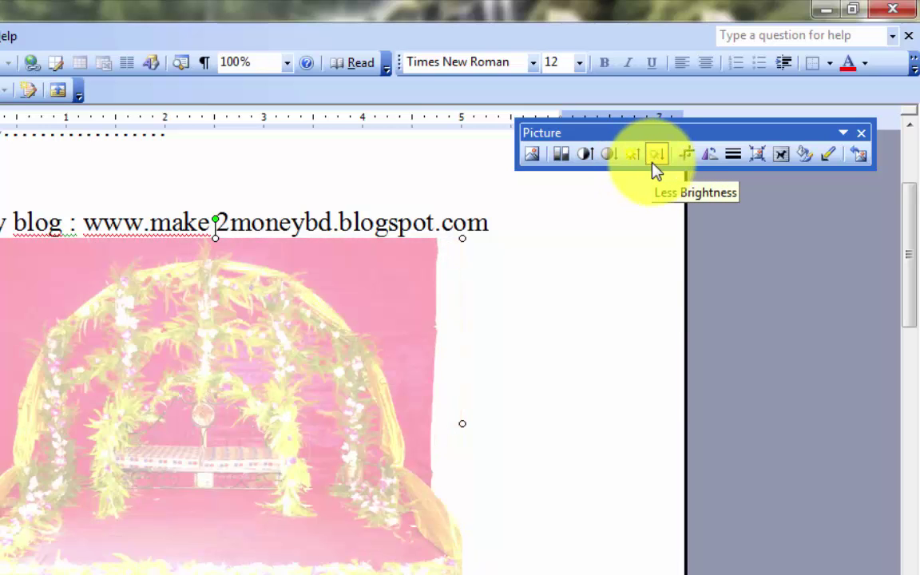
pyautogui.click(653, 164)
pyautogui.click(654, 165)
pyautogui.click(653, 165)
pyautogui.click(653, 164)
pyautogui.click(653, 165)
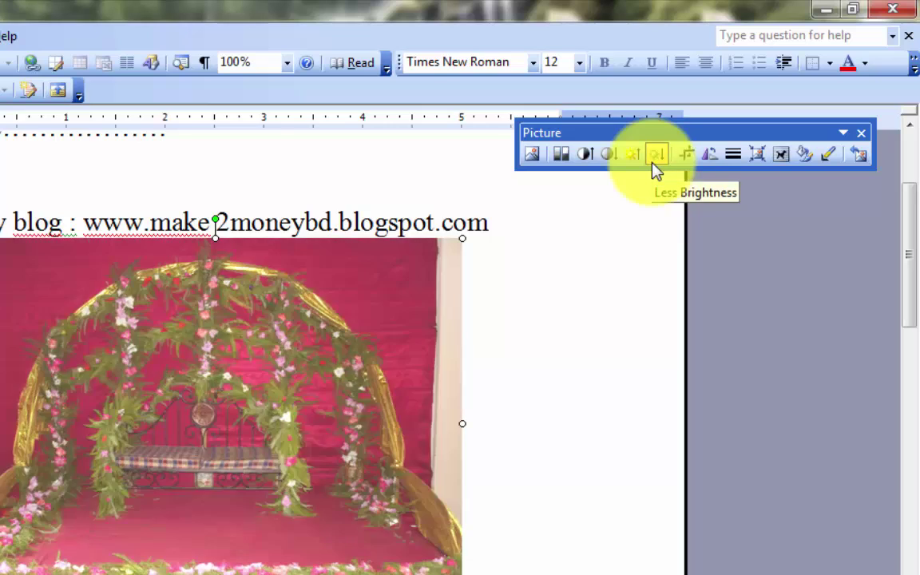
# Step: Lower the picture's brightness by two more steps and raise its contrast by three steps
pyautogui.click(653, 165)
pyautogui.click(653, 164)
pyautogui.click(587, 160)
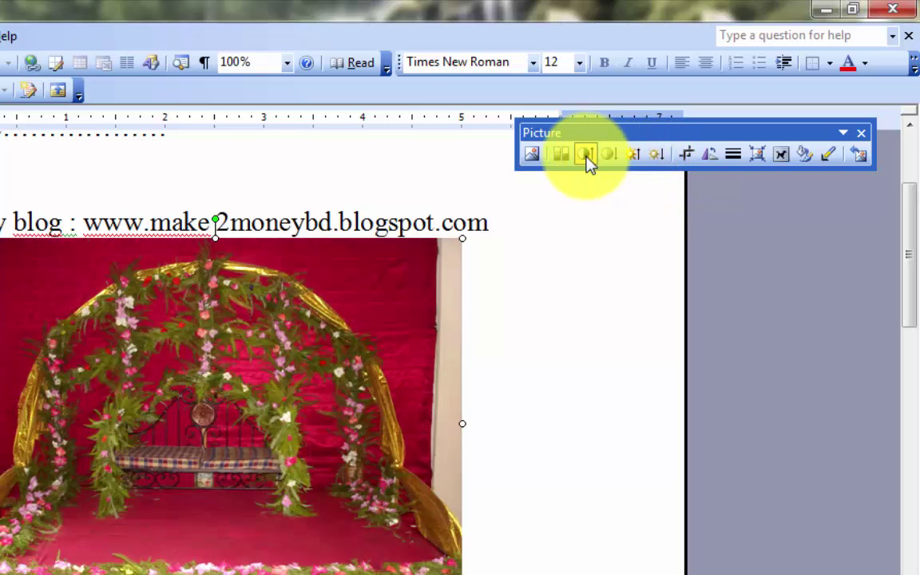
pyautogui.click(586, 160)
pyautogui.click(588, 160)
# Step: Lower the picture's contrast by two steps and hide the Picture toolbar
pyautogui.click(611, 159)
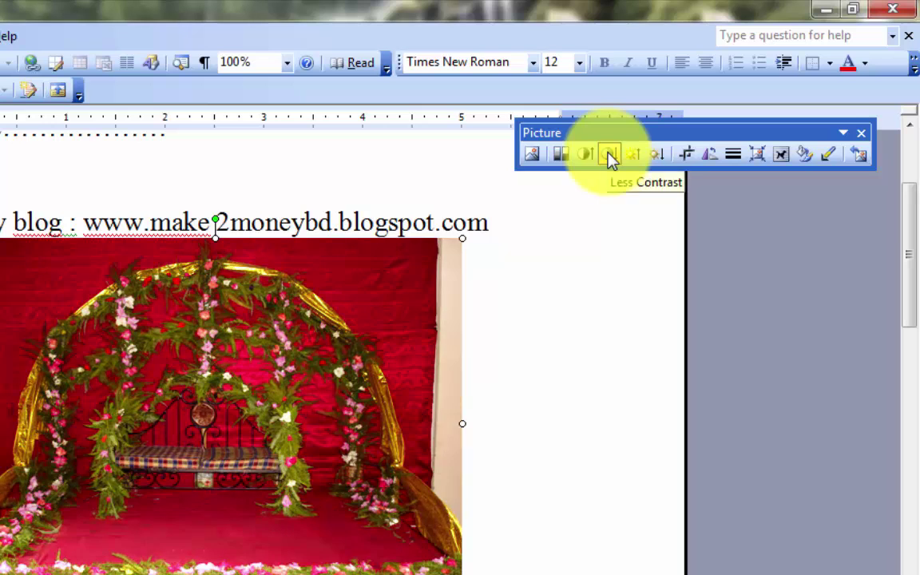
pyautogui.click(611, 159)
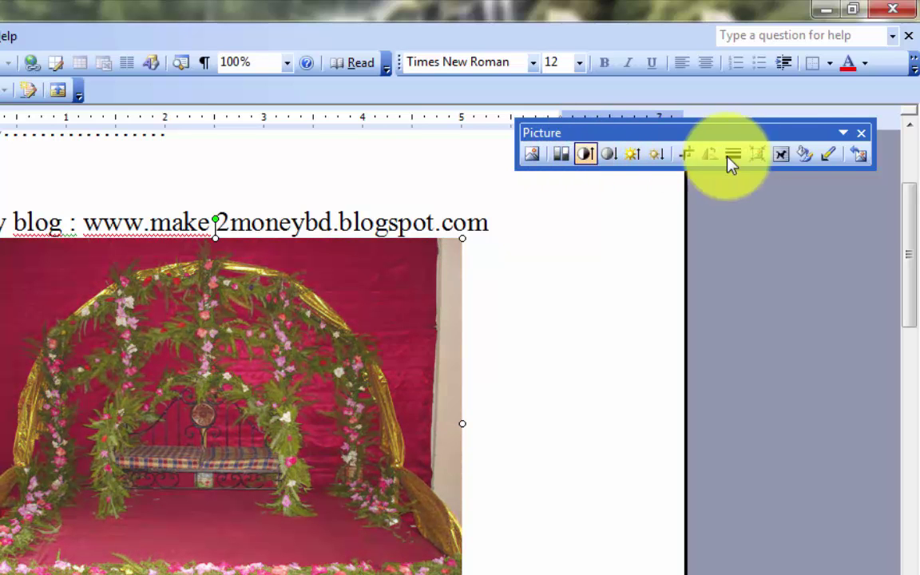
pyautogui.click(861, 133)
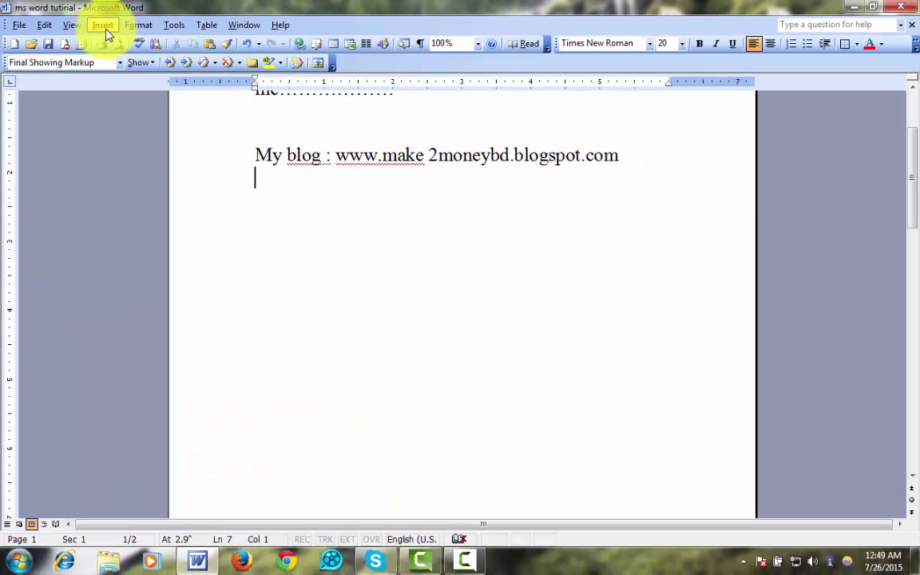
# Step: Draw an oval callout AutoShape about 3.75 inches wide below the blog address, without a drawing canvas, and enter "Make money" in it
pyautogui.click(106, 28)
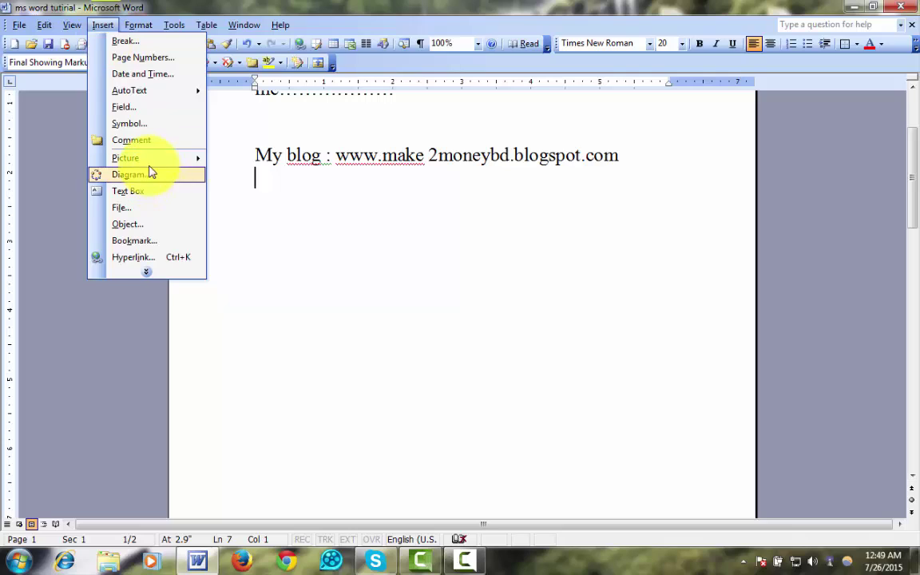
pyautogui.moveTo(200, 158)
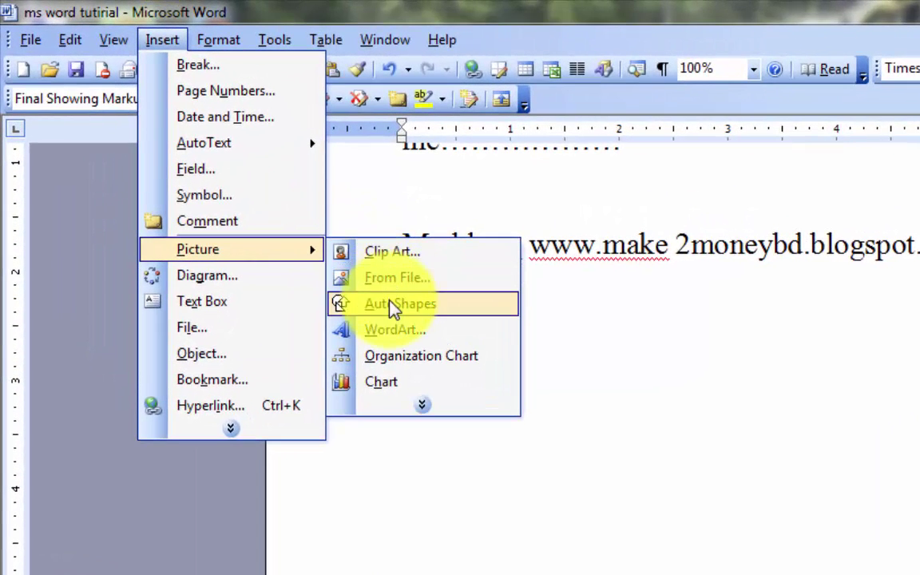
pyautogui.click(366, 297)
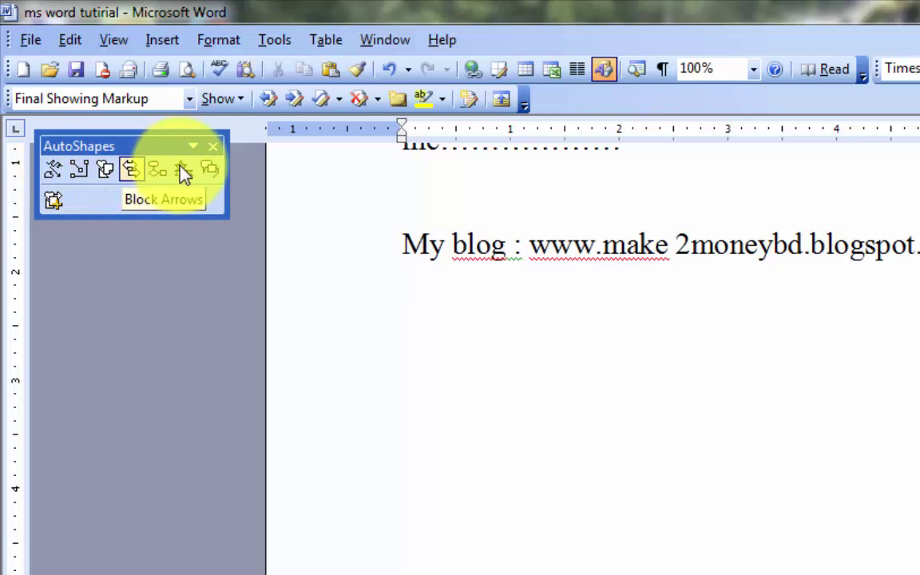
pyautogui.click(210, 171)
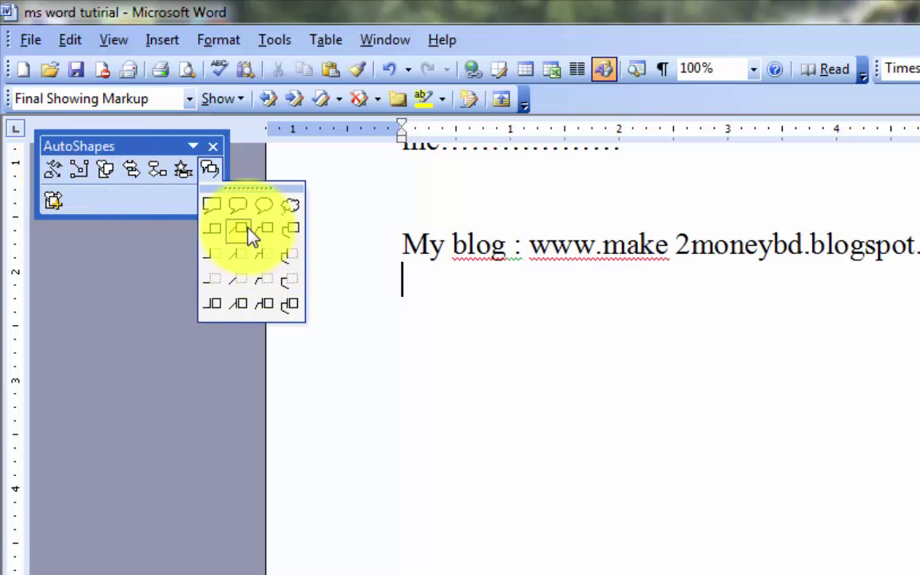
pyautogui.click(264, 208)
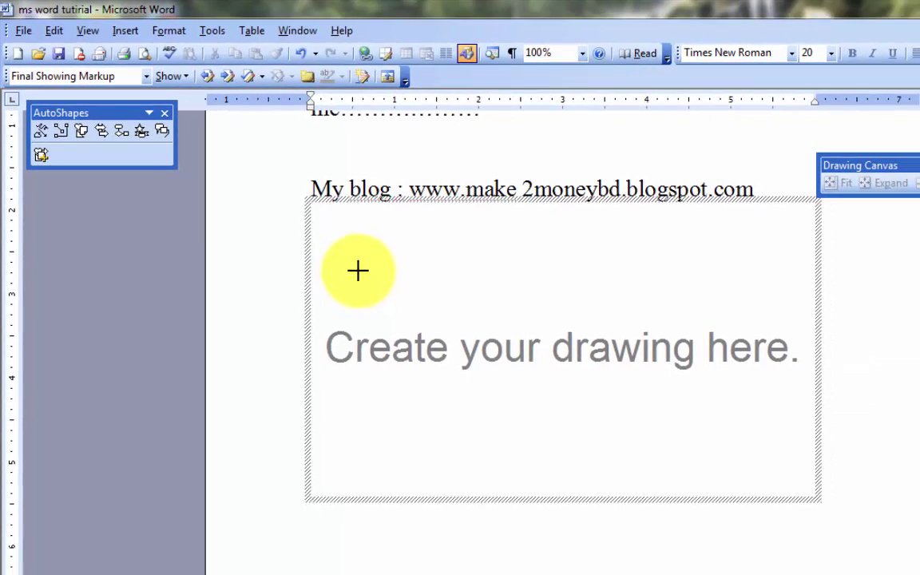
pyautogui.hotkey('ctrl', 'z')
pyautogui.moveTo(383, 288); pyautogui.dragTo(702, 430)
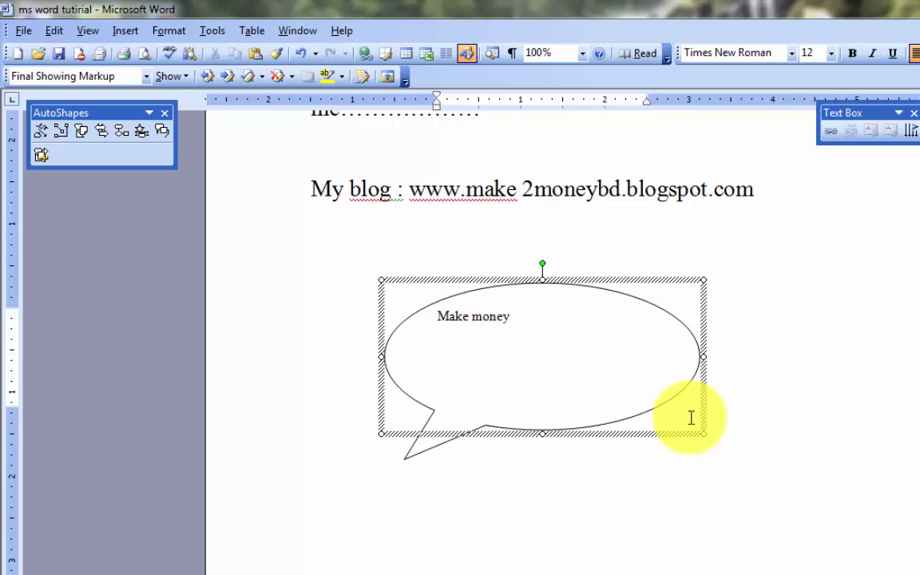
pyautogui.click(815, 376)
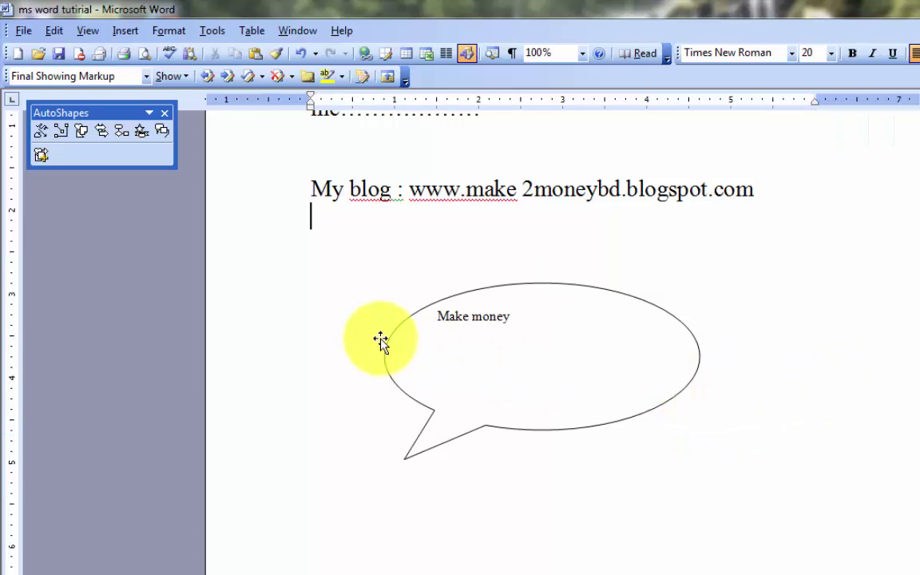
pyautogui.click(477, 294)
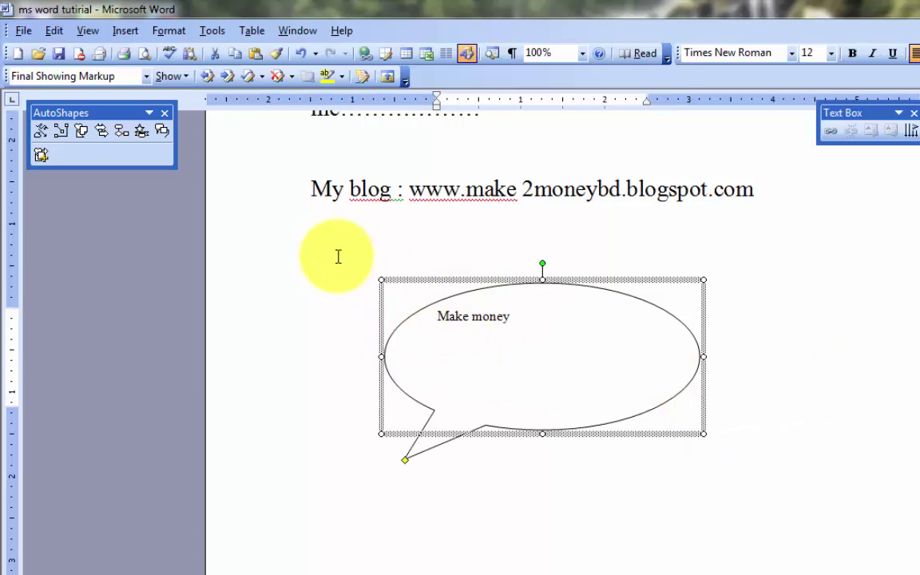
pyautogui.click(718, 508)
pyautogui.scroll(-3, 343, 495)
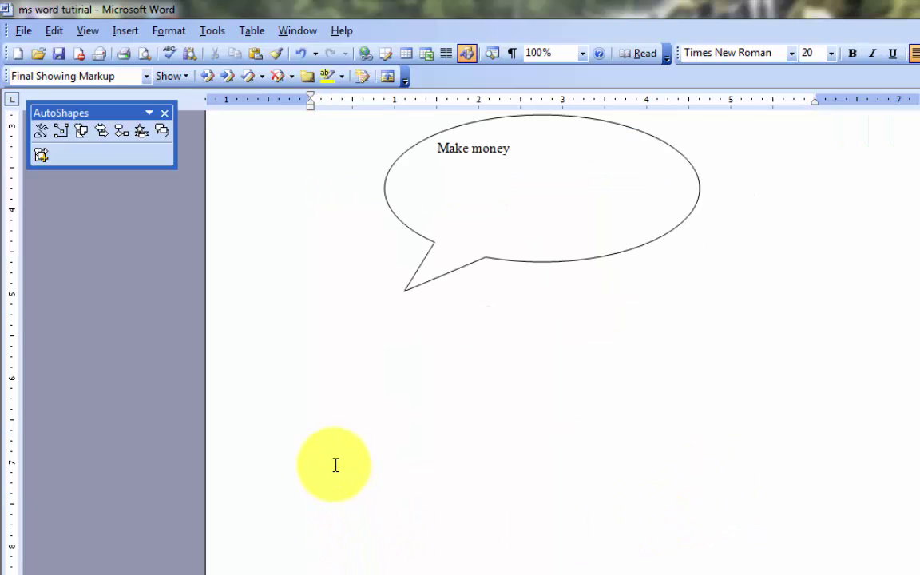
pyautogui.click(165, 113)
# Step: Insert the WordArt text "make money" below the callout, using the orange-yellow gradient style in the gallery's third row
pyautogui.click(125, 32)
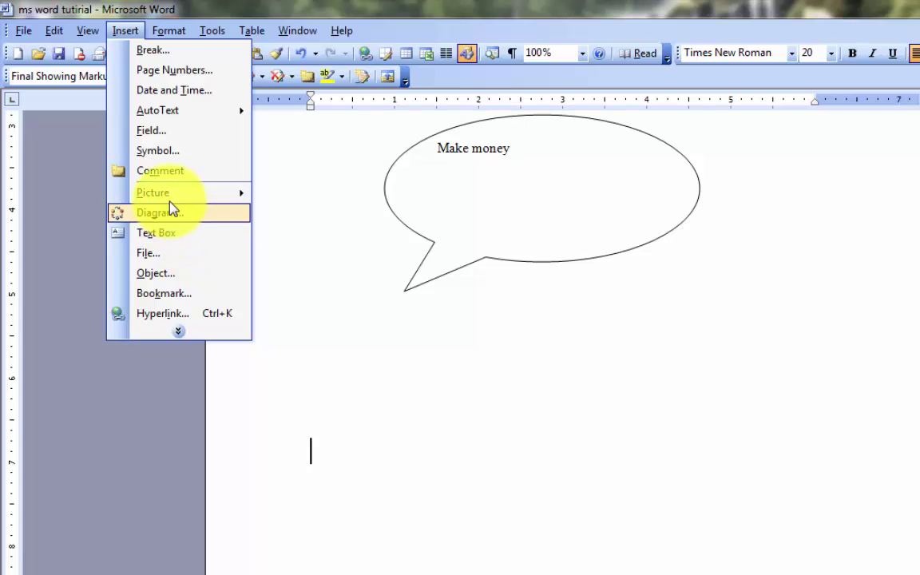
pyautogui.moveTo(169, 195)
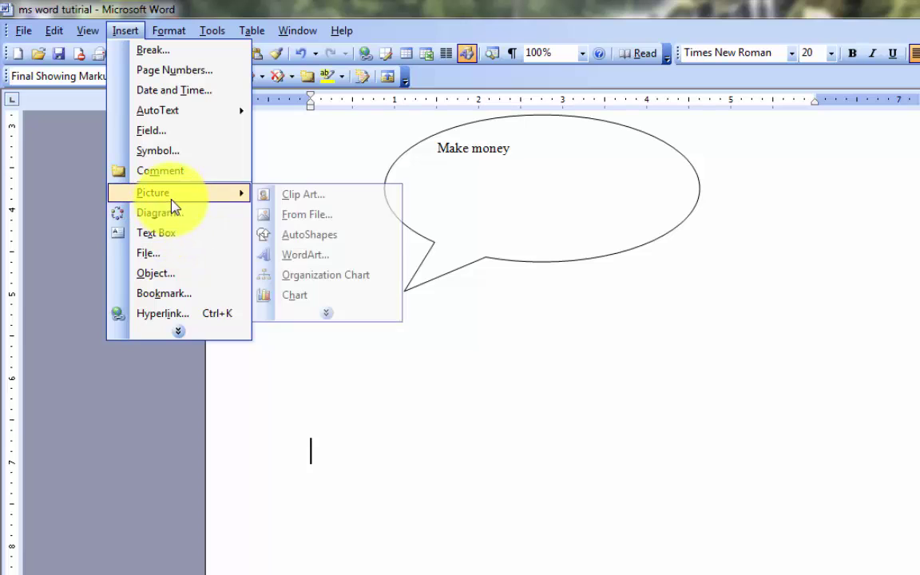
pyautogui.click(303, 255)
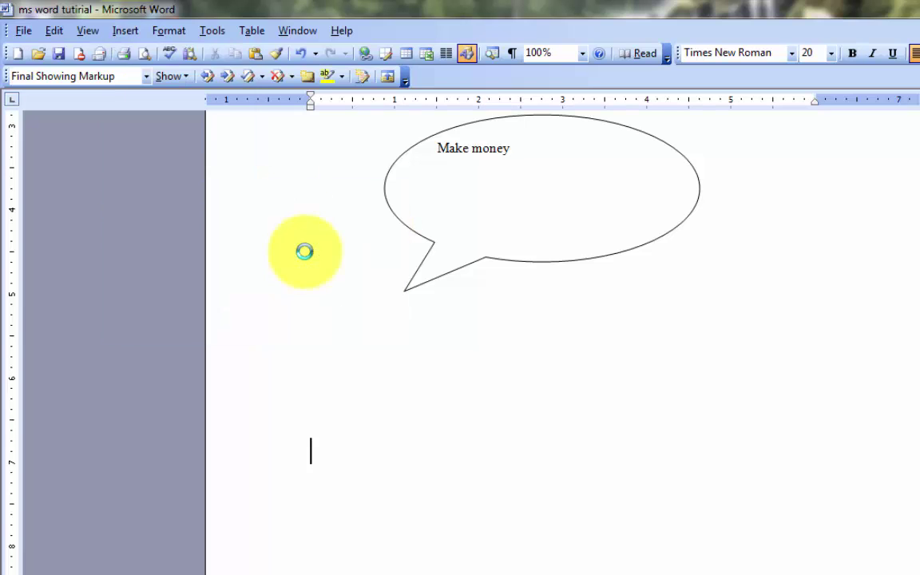
pyautogui.click(477, 244)
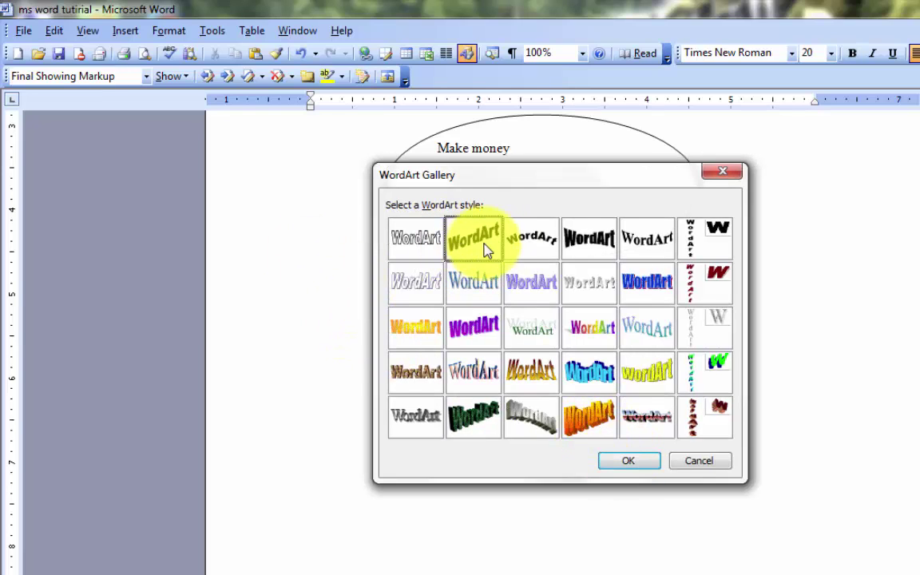
pyautogui.click(580, 244)
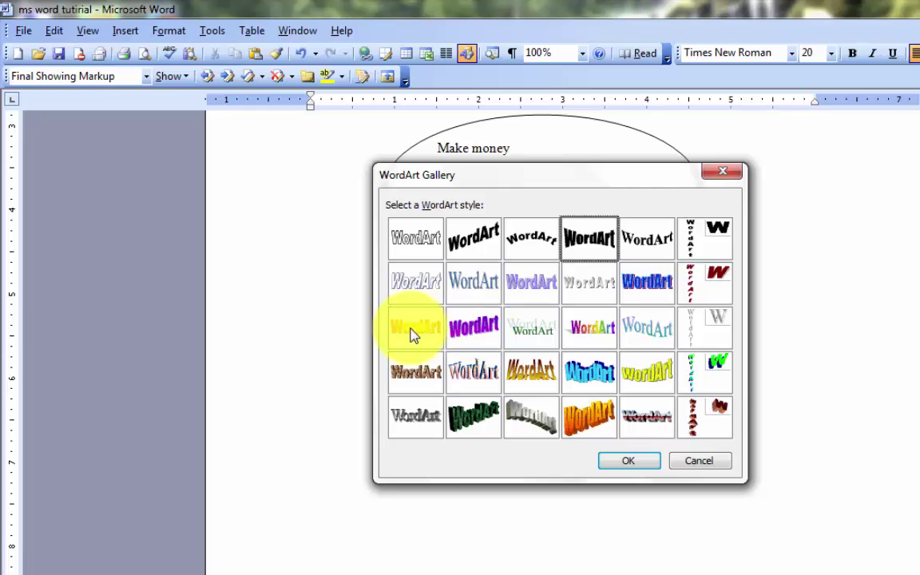
pyautogui.click(627, 462)
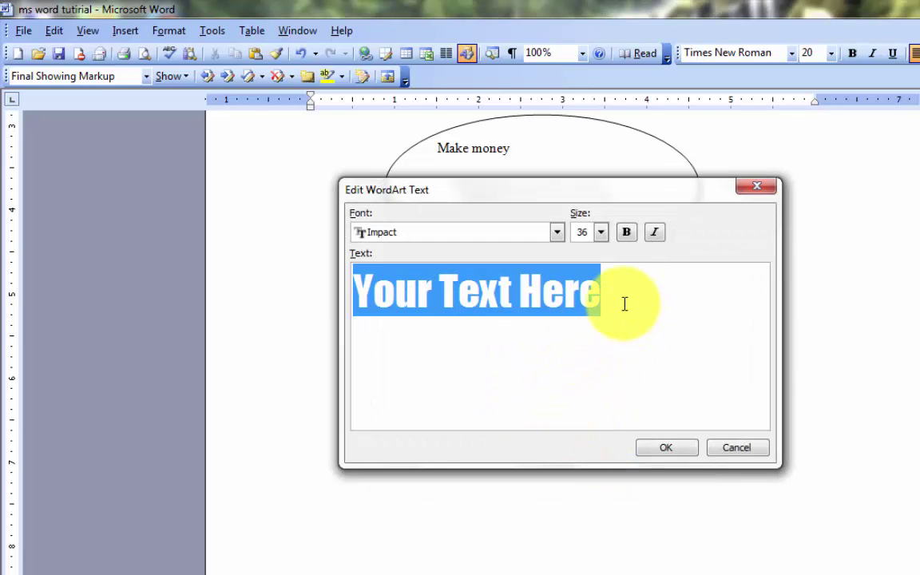
pyautogui.moveTo(626, 304); pyautogui.dragTo(262, 311)
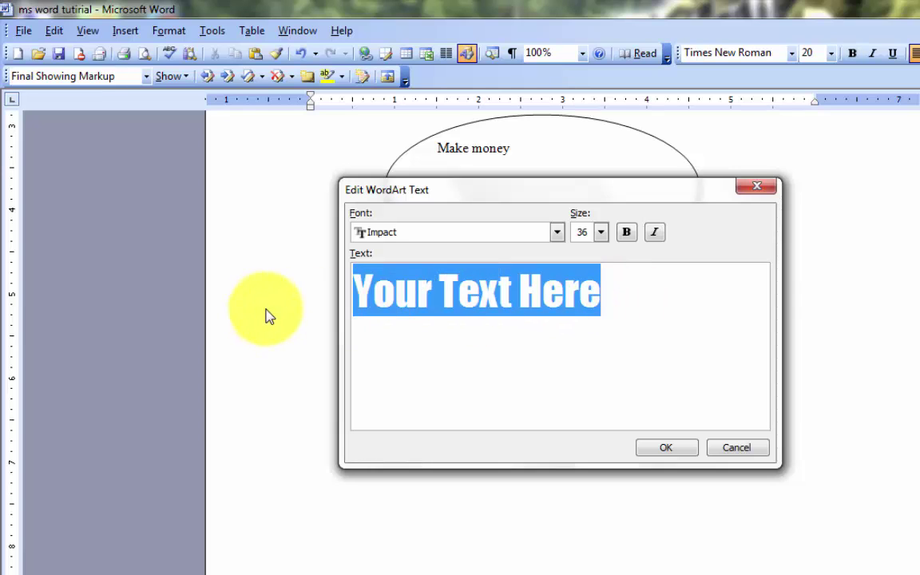
pyautogui.press('Delete')
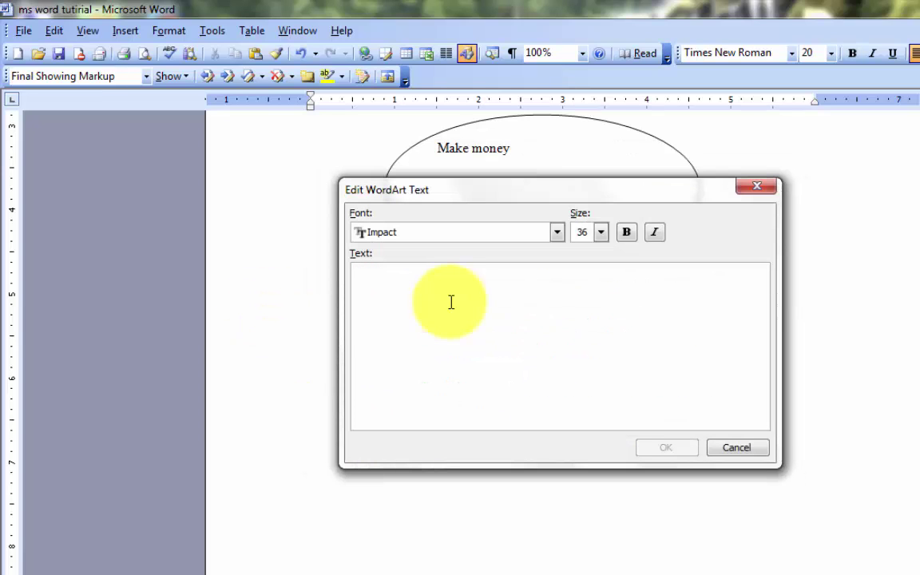
pyautogui.write('make money')
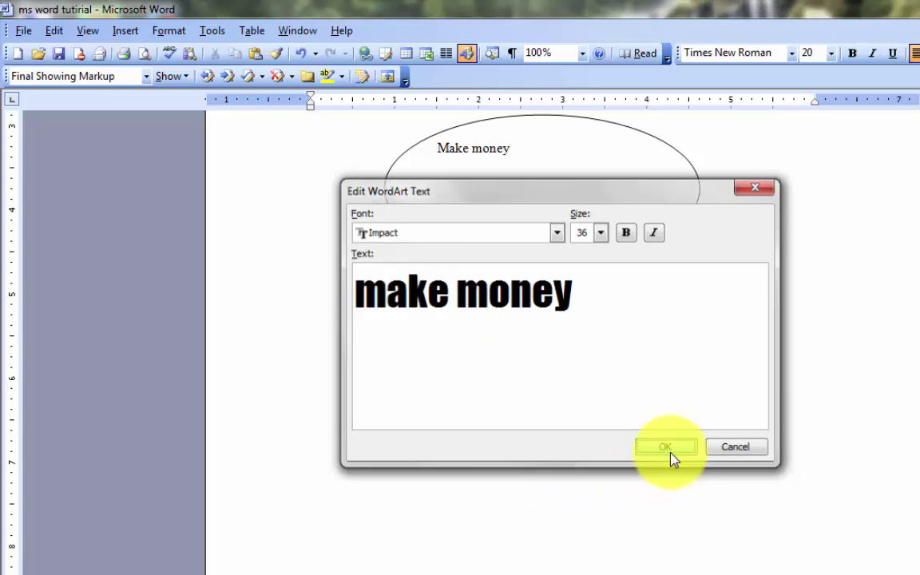
pyautogui.click(667, 448)
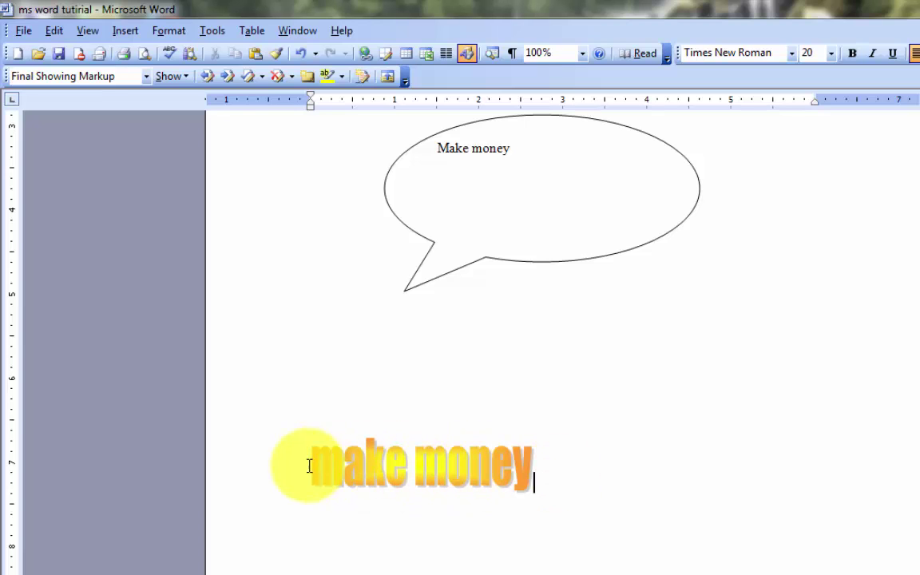
# Step: Shrink the "make money" WordArt to about 2.4 inches wide
pyautogui.click(125, 31)
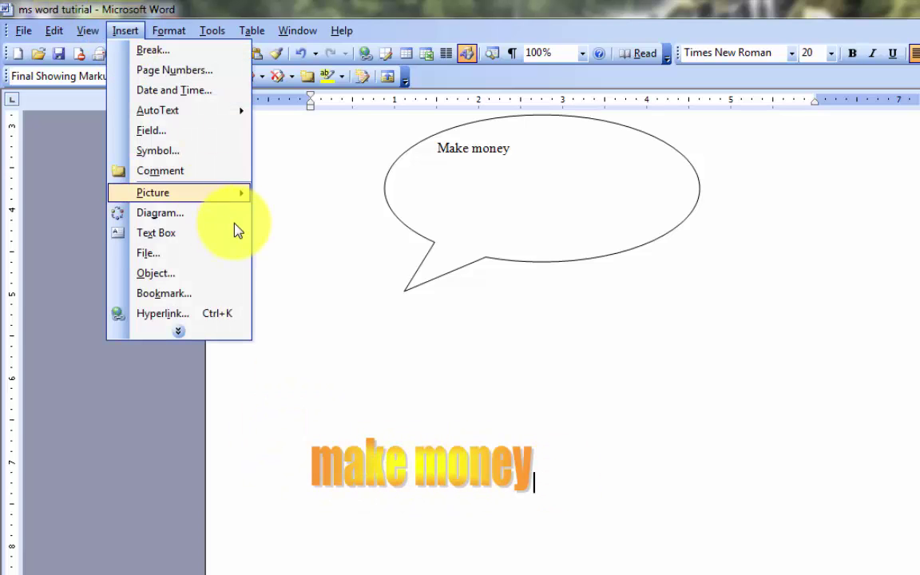
pyautogui.moveTo(228, 199)
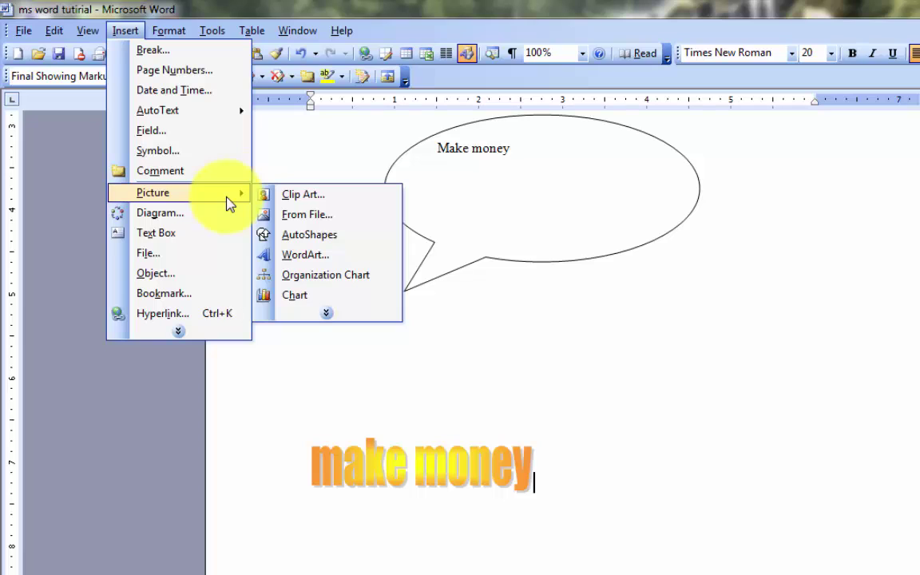
pyautogui.click(500, 468)
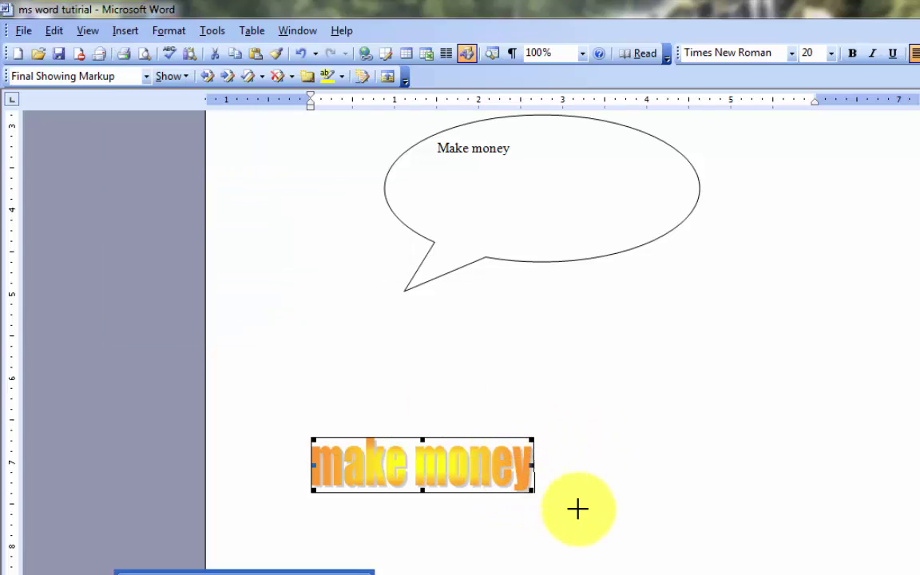
pyautogui.moveTo(578, 508); pyautogui.dragTo(513, 483)
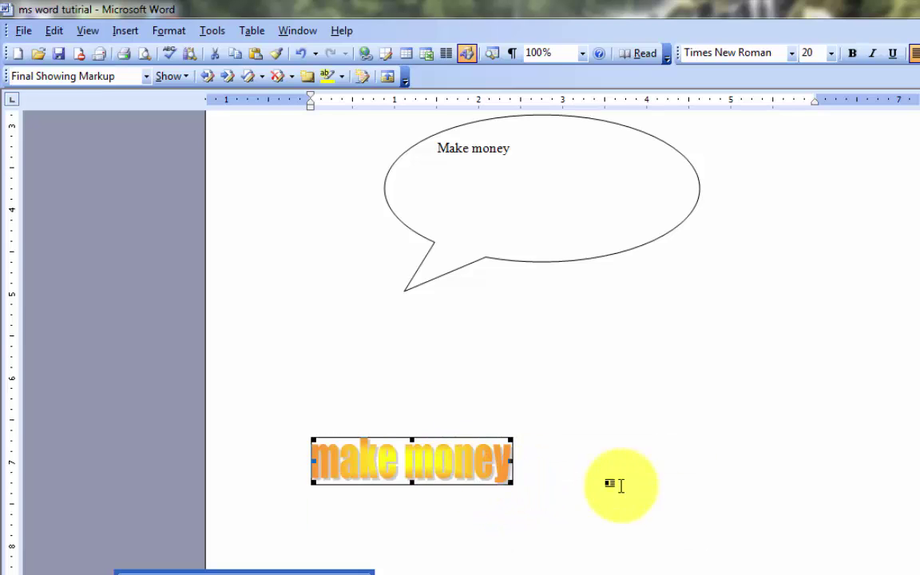
# Step: Insert an organization chart below the WordArt and hide the Organization Chart toolbar
pyautogui.scroll(-5, 631, 487)
pyautogui.click(126, 30)
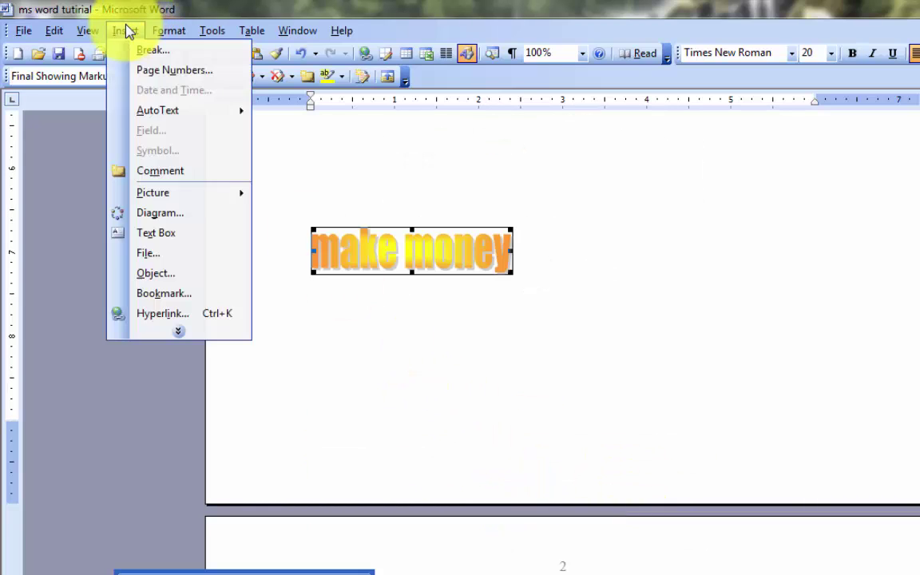
pyautogui.click(289, 367)
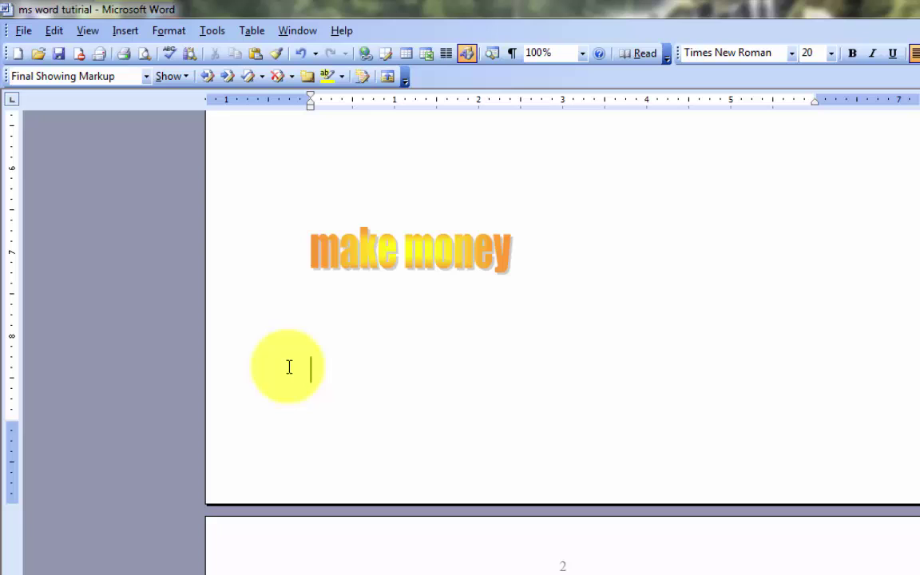
pyautogui.click(126, 30)
pyautogui.moveTo(205, 198)
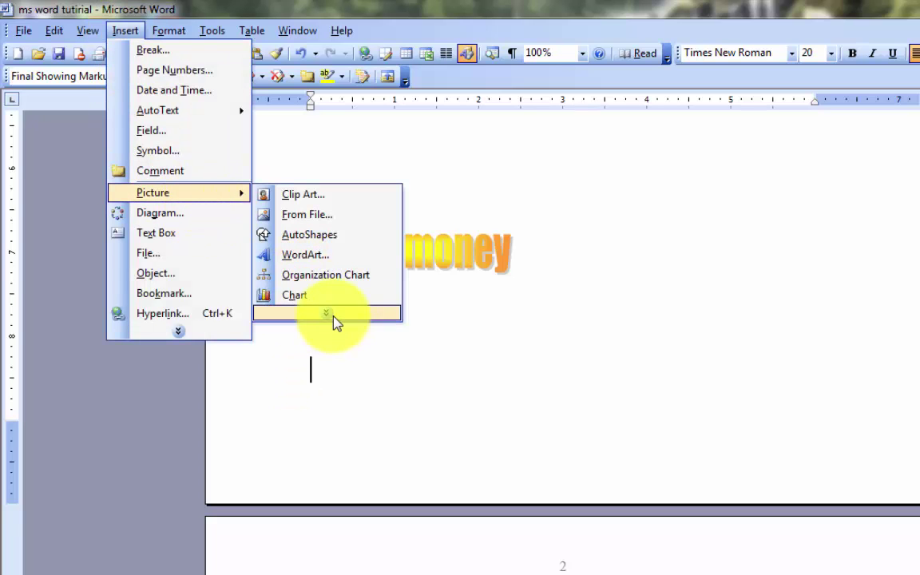
pyautogui.moveTo(332, 323)
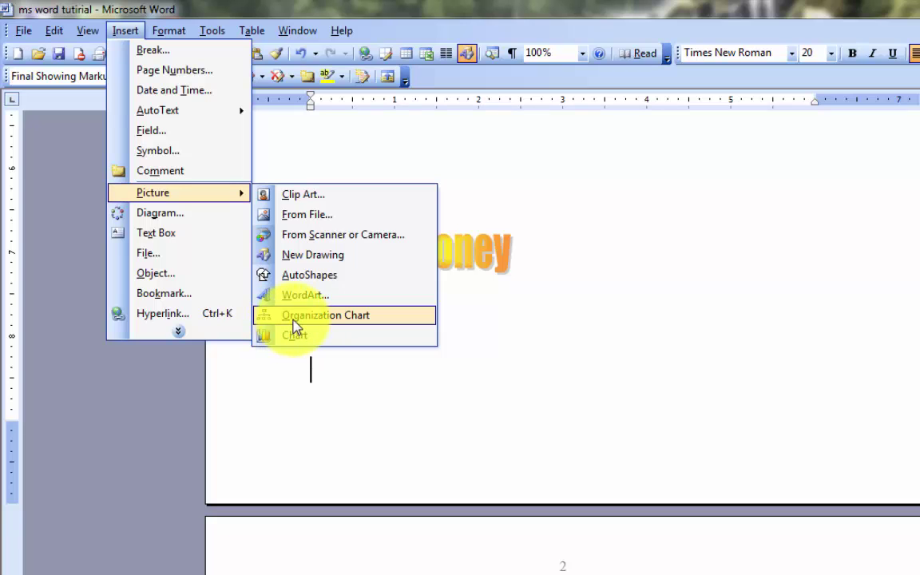
pyautogui.click(295, 323)
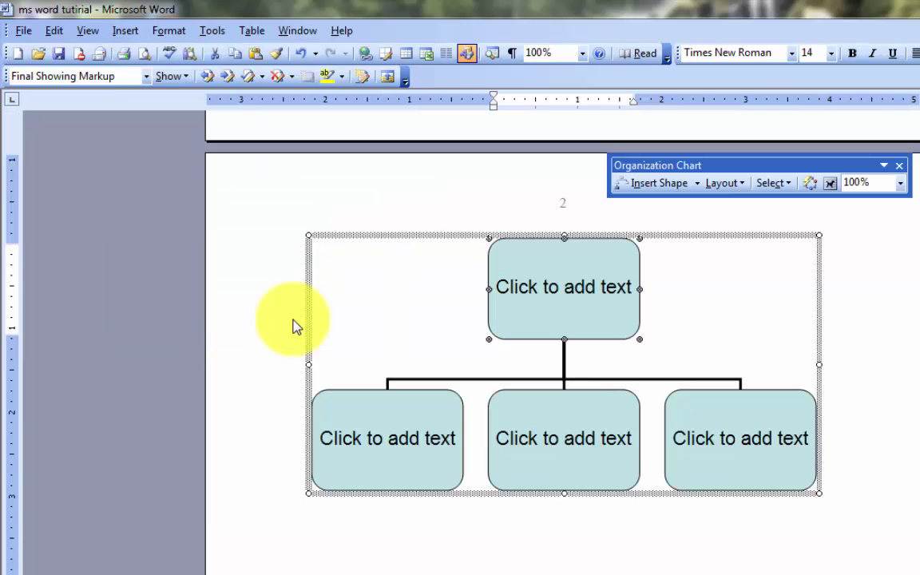
pyautogui.click(899, 166)
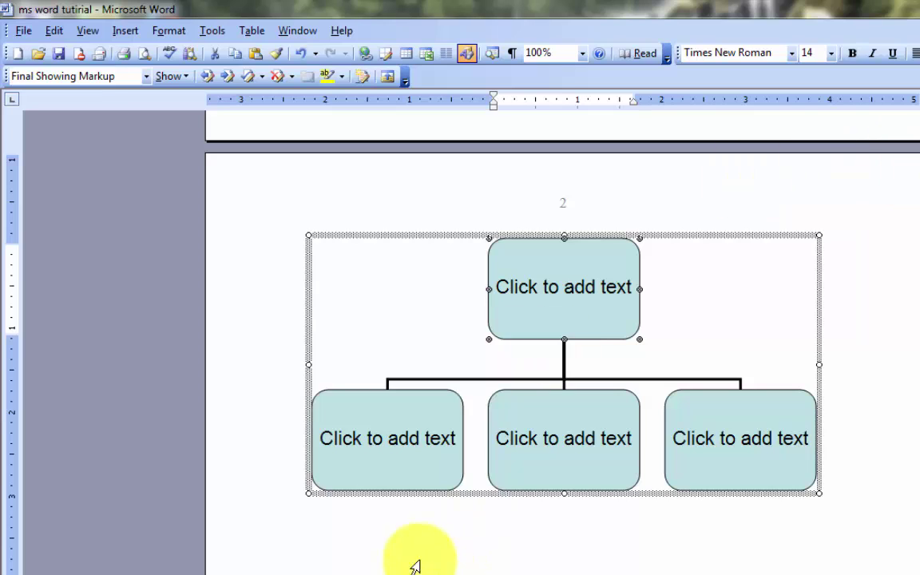
# Step: Insert a default chart below the organization chart and hide its datasheet
pyautogui.scroll(-3, 359, 511)
pyautogui.click(303, 455)
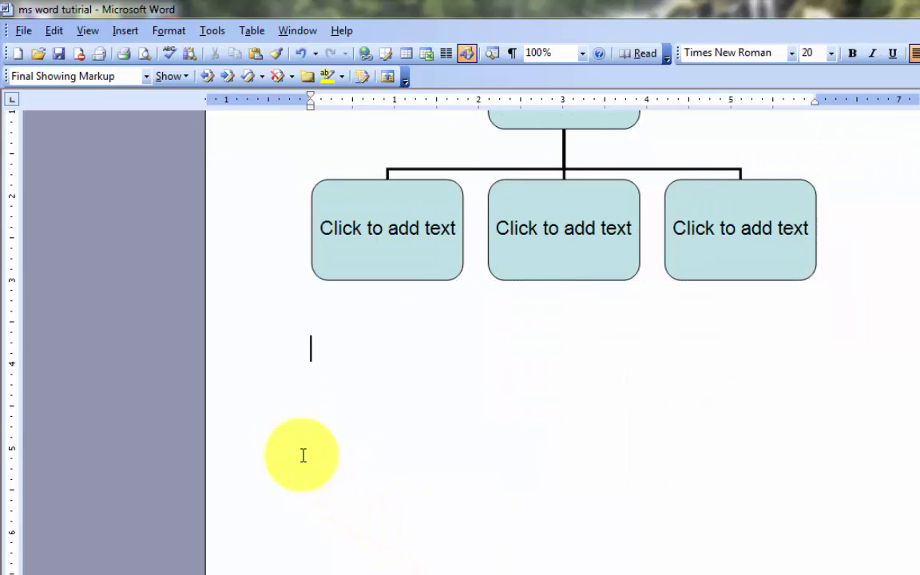
pyautogui.click(122, 35)
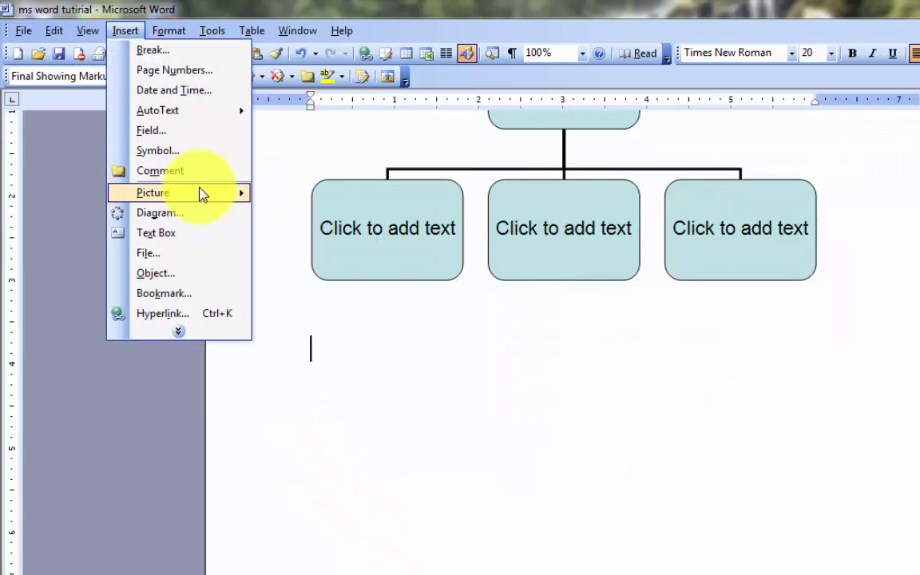
pyautogui.moveTo(202, 195)
pyautogui.click(302, 294)
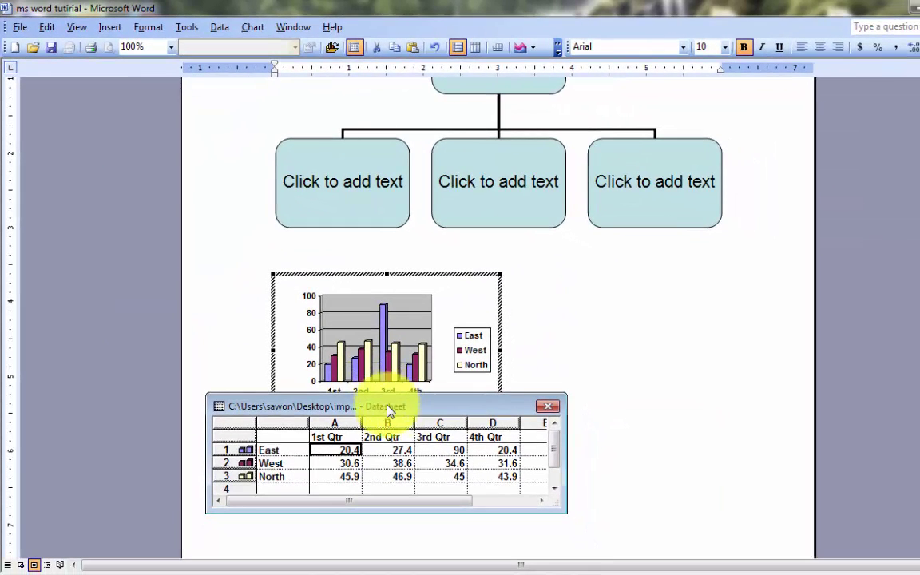
pyautogui.click(499, 278)
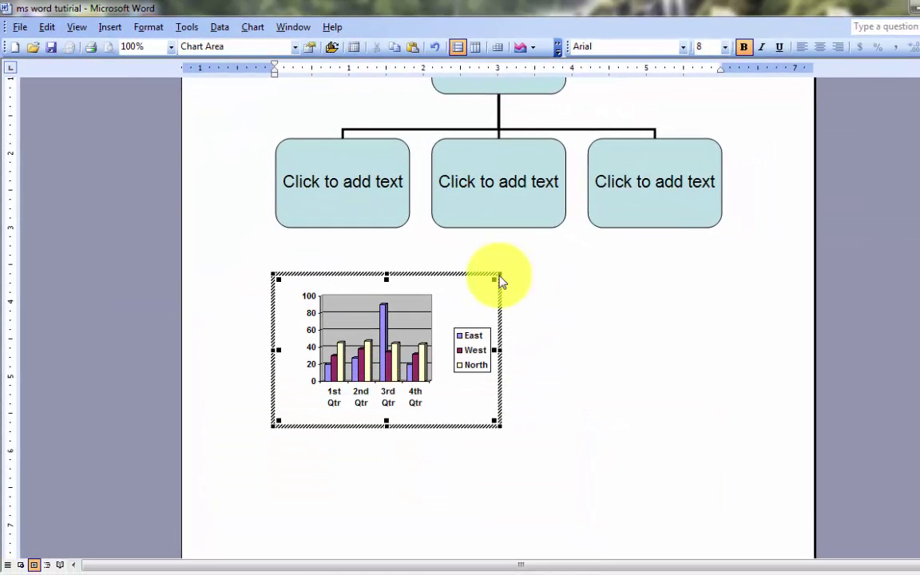
# Step: Delete the chart and the organization chart above it
pyautogui.click(372, 270)
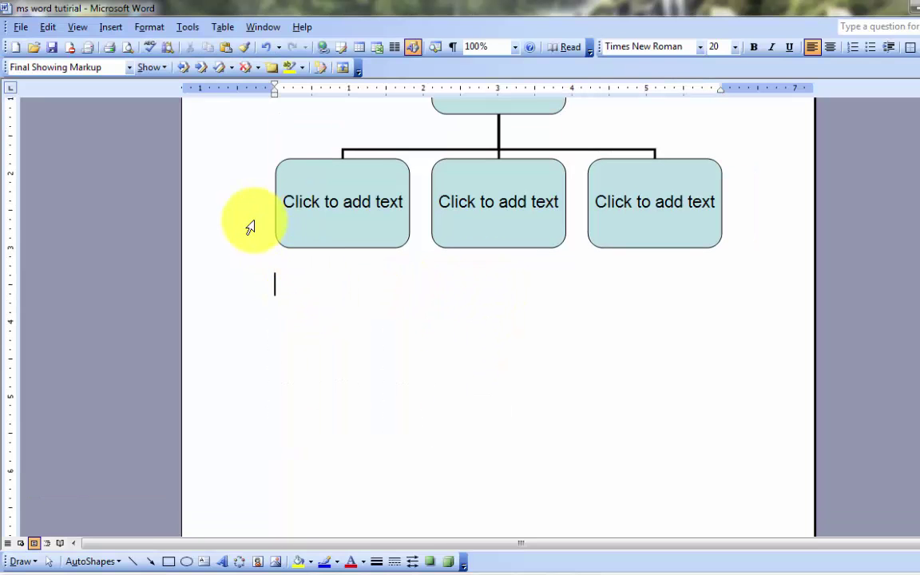
pyautogui.scroll(5, 524, 286)
pyautogui.click(499, 216)
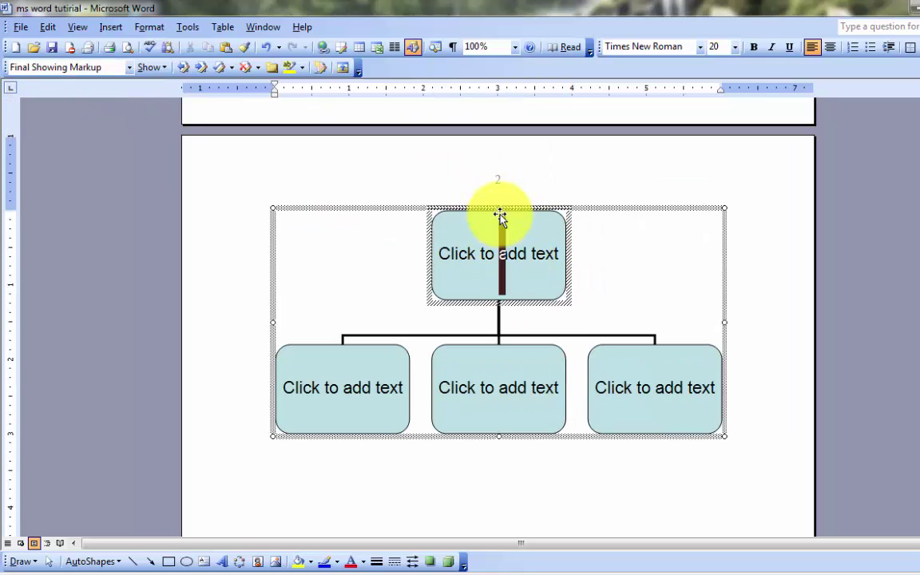
pyautogui.click(612, 209)
pyautogui.press('Delete')
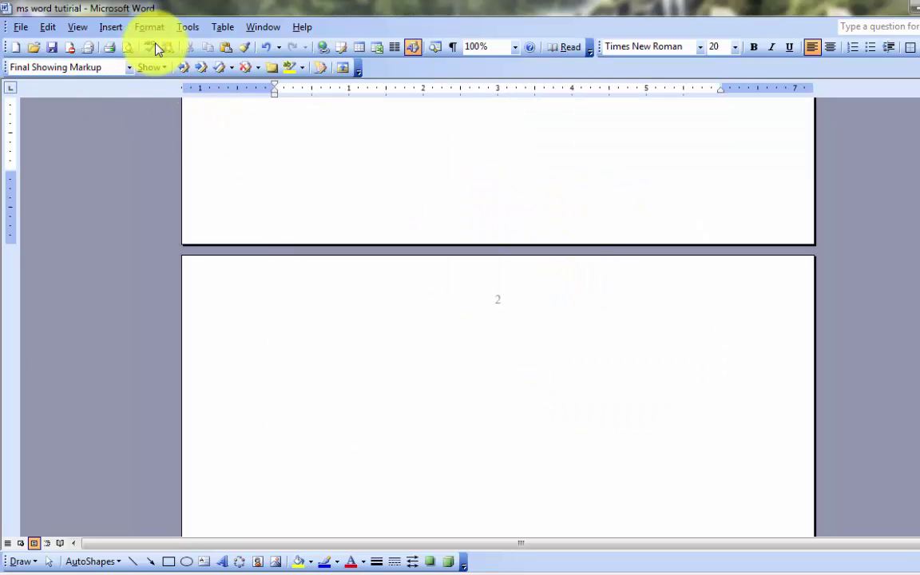
# Step: Insert a Target diagram from the Diagram Gallery where the organization chart was
pyautogui.click(110, 26)
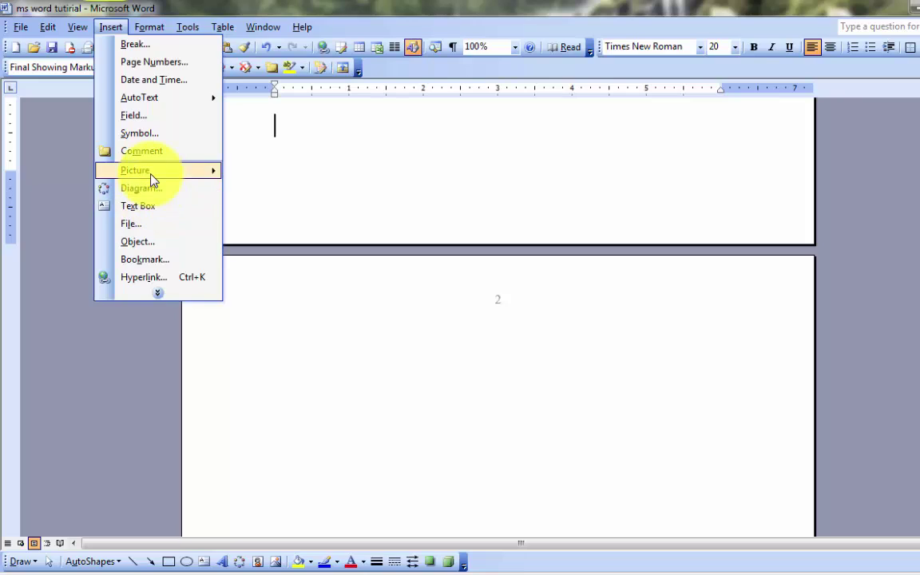
pyautogui.moveTo(139, 172)
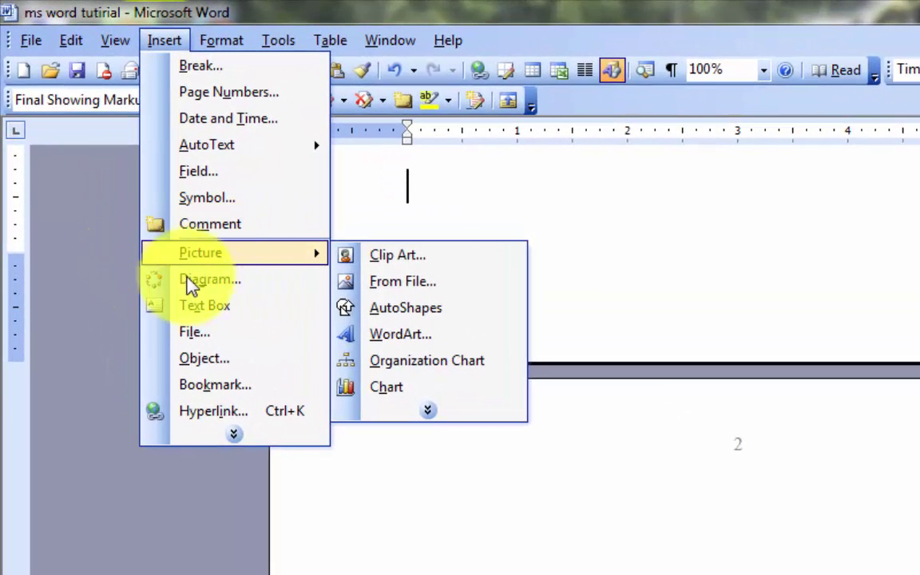
pyautogui.click(196, 286)
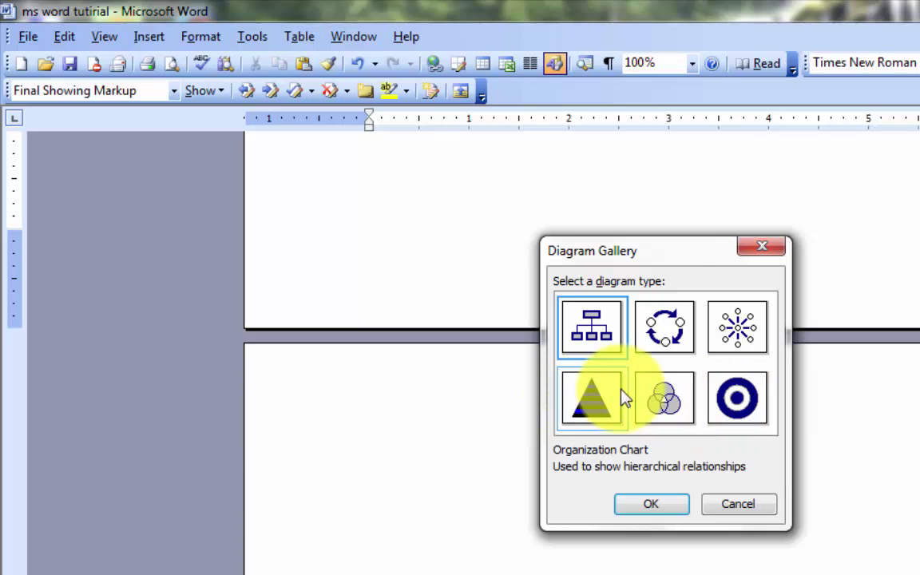
pyautogui.click(737, 400)
pyautogui.click(663, 505)
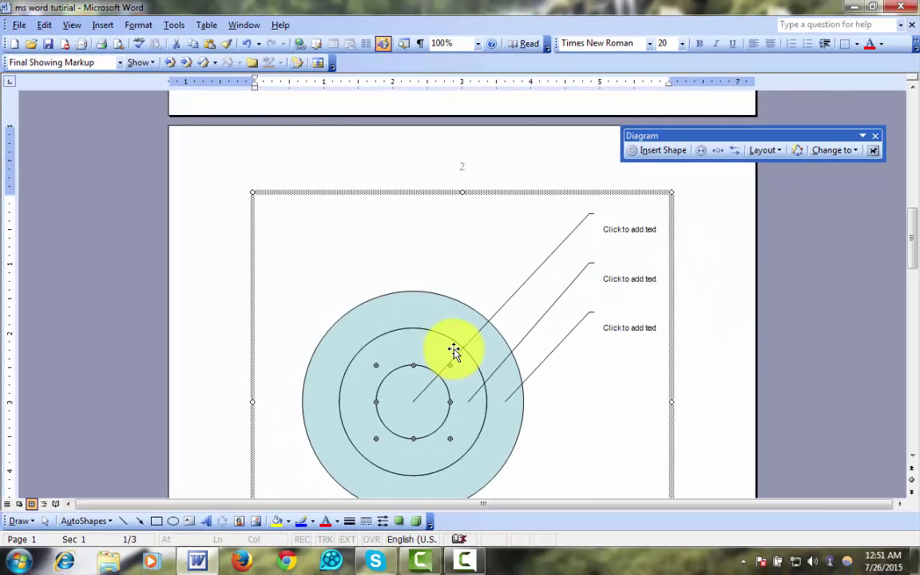
pyautogui.scroll(-4, 452, 351)
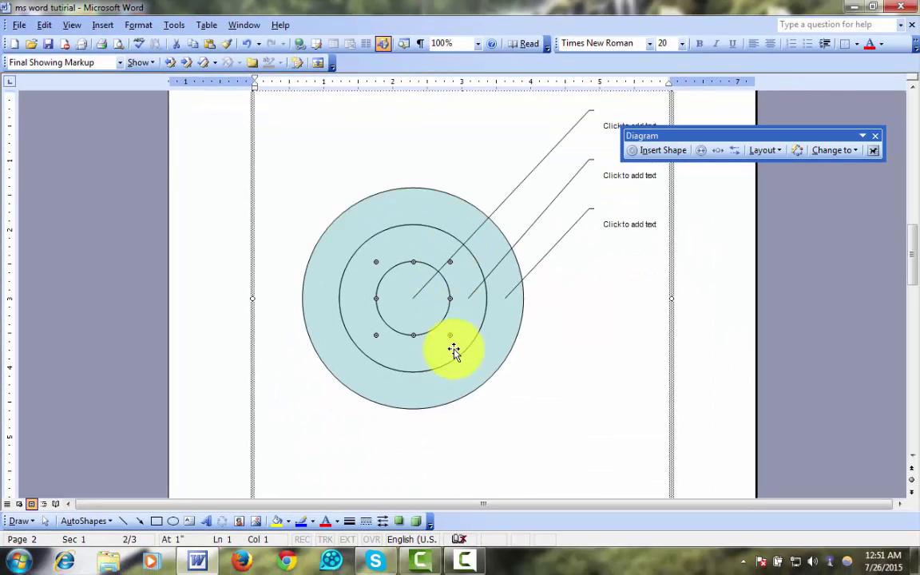
pyautogui.scroll(4, 453, 351)
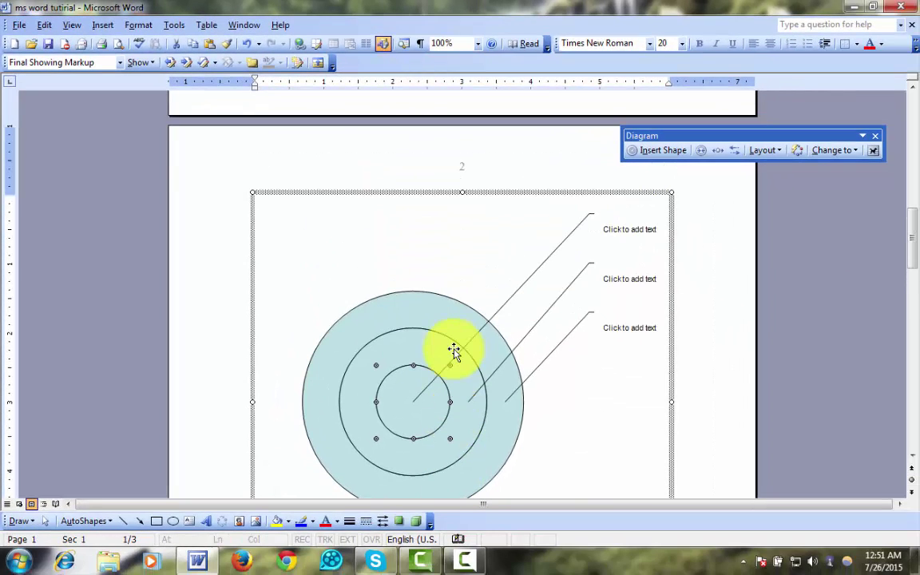
# Step: Label the target diagram's three callouts "Make money", "From youtube" and "Make money", and hide the Diagram toolbar
pyautogui.click(620, 233)
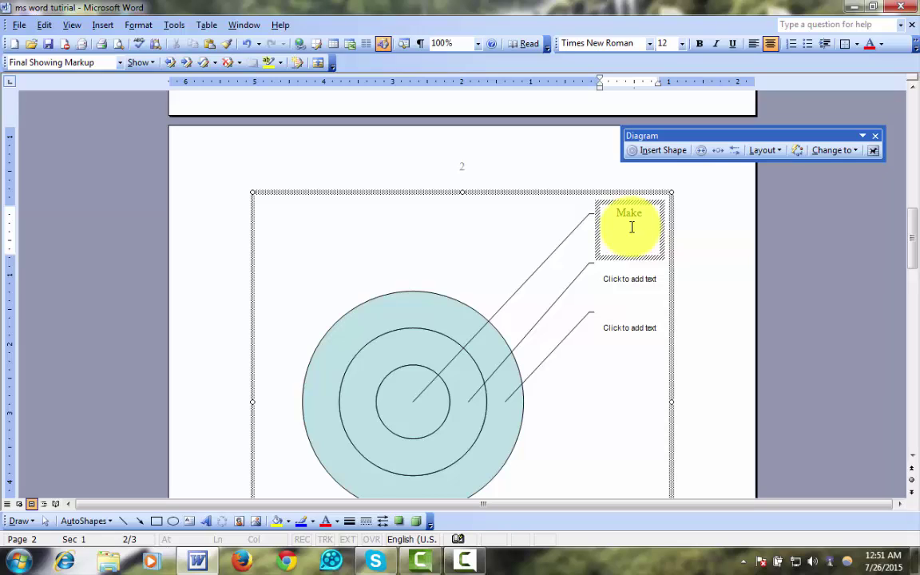
pyautogui.click(637, 277)
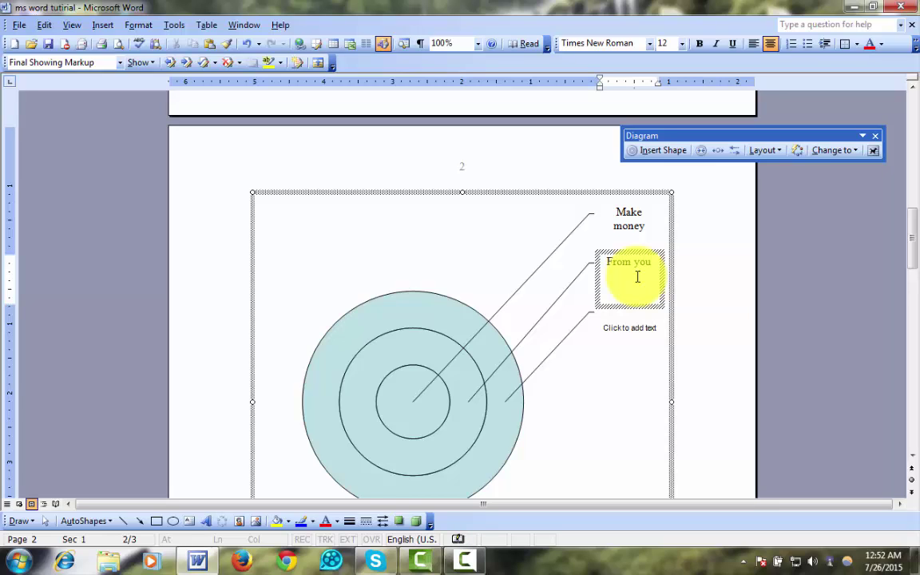
pyautogui.click(640, 329)
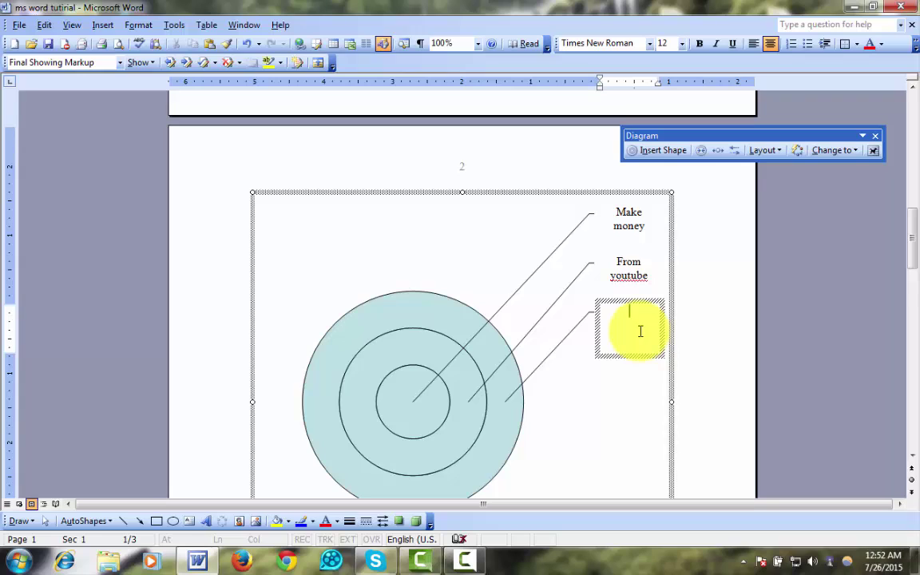
pyautogui.write('Make money')
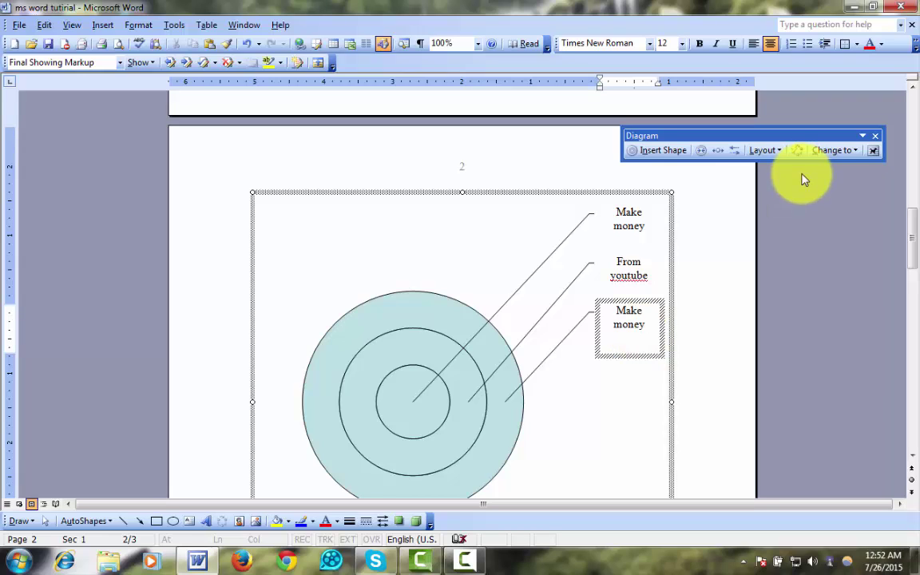
pyautogui.click(876, 139)
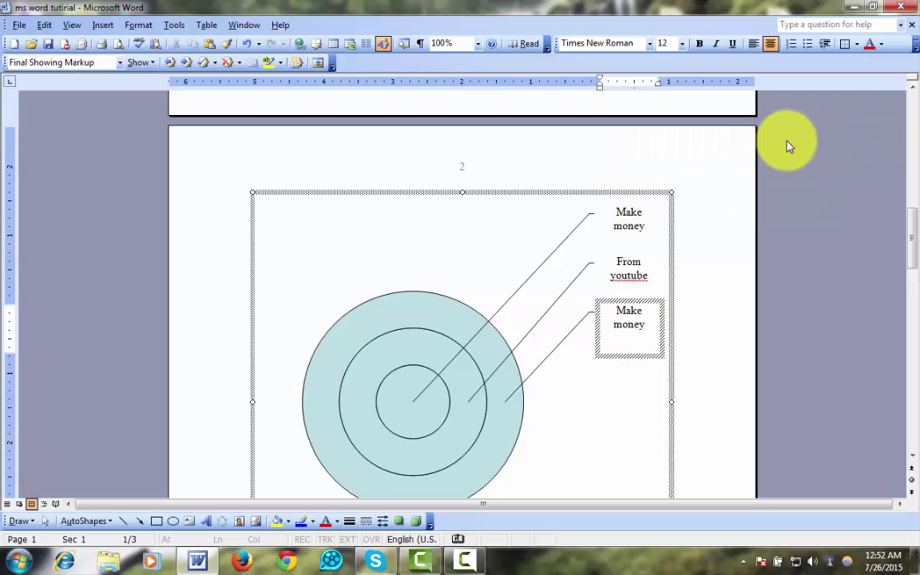
# Step: Delete the target diagram from page 2
pyautogui.click(103, 25)
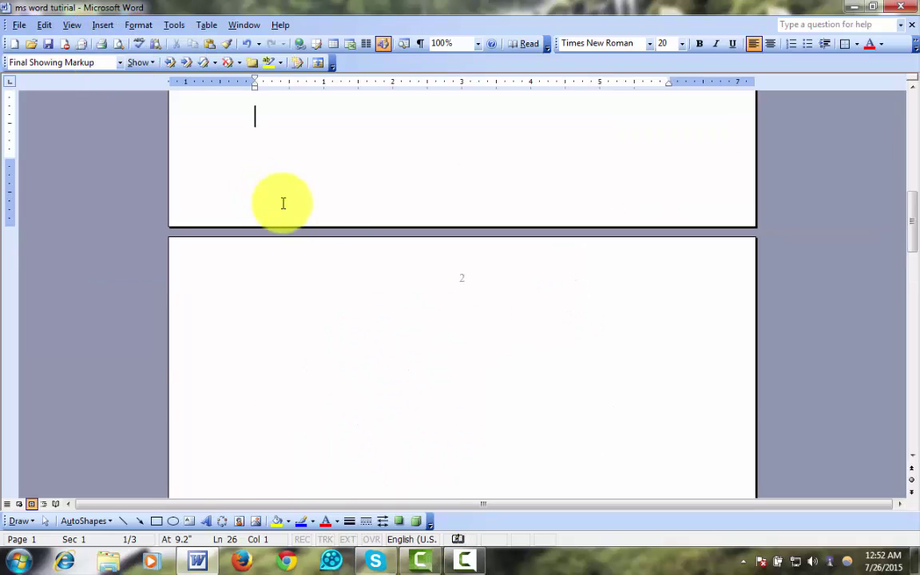
pyautogui.scroll(3, 284, 202)
pyautogui.scroll(1, 325, 226)
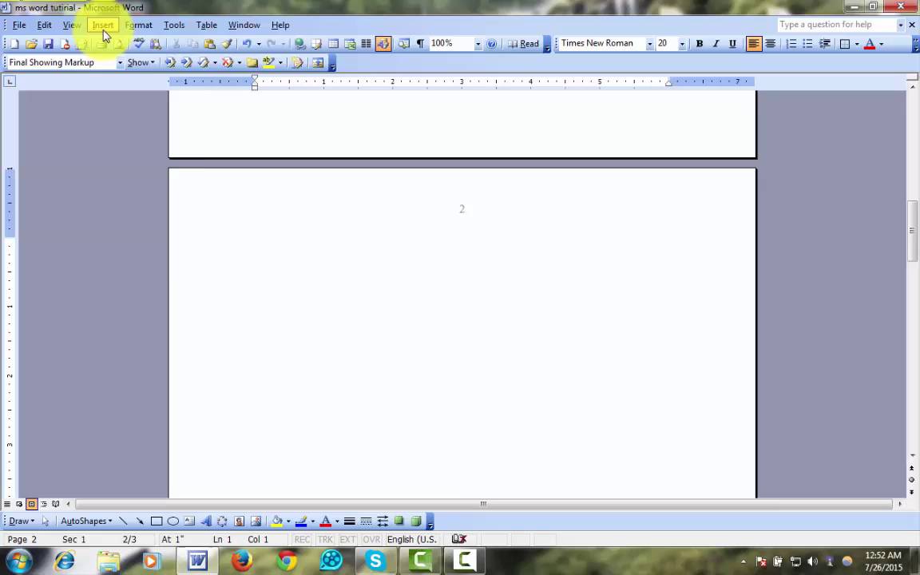
# Step: Draw a text box about 4.6 inches wide below the page 2 number and enter "Make money" in it
pyautogui.click(102, 30)
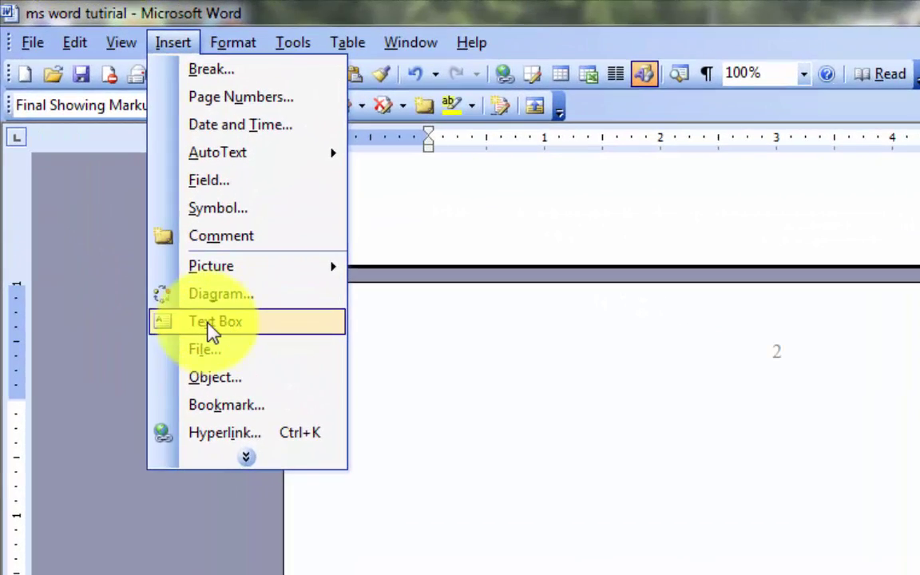
pyautogui.click(214, 322)
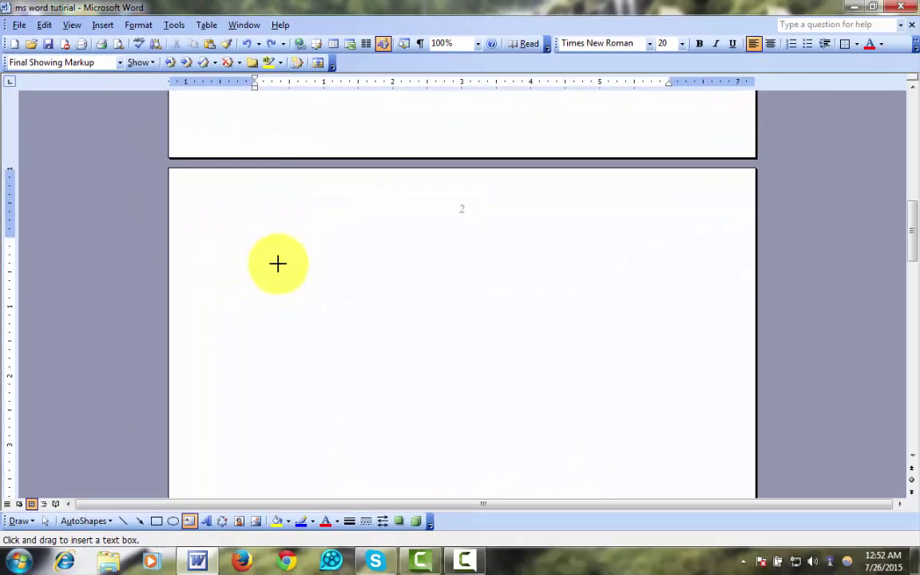
pyautogui.moveTo(287, 264); pyautogui.dragTo(612, 309)
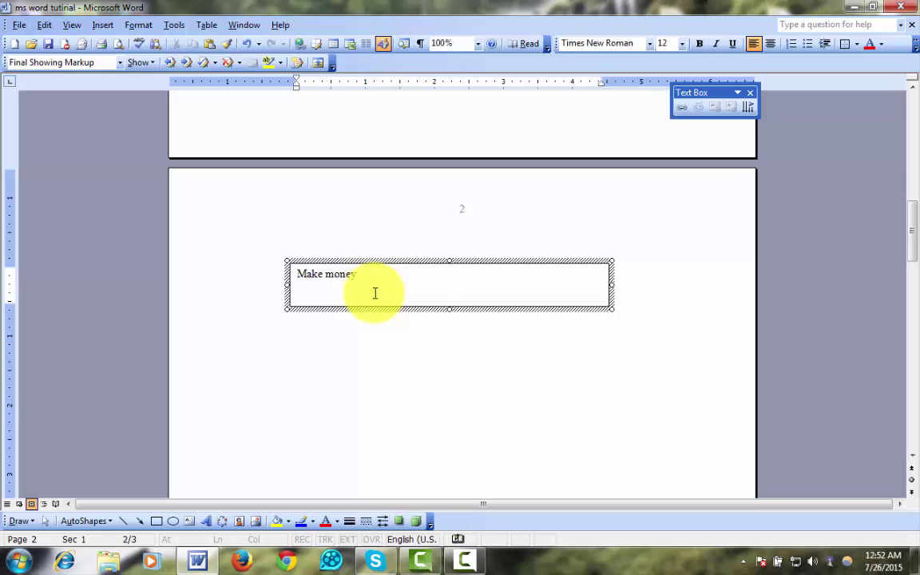
pyautogui.click(474, 384)
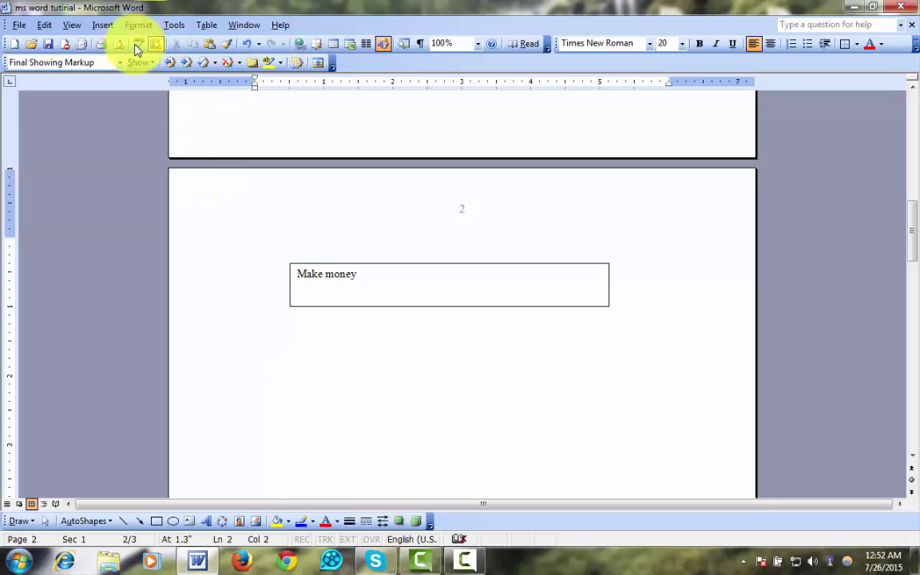
# Step: Insert the contents of the Word document "25 gb" from My Documents below the "Make money" text box
pyautogui.click(104, 25)
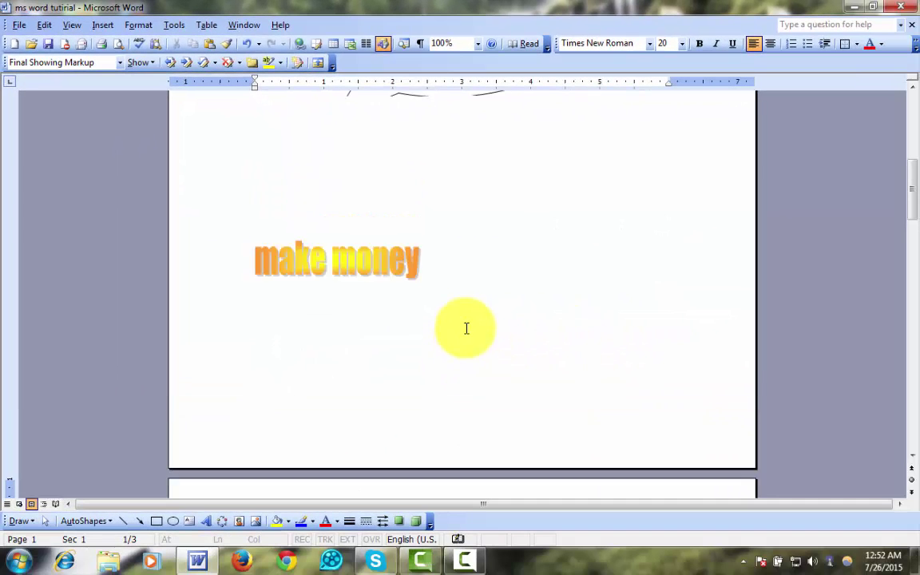
pyautogui.scroll(1, 466, 326)
pyautogui.scroll(-15, 459, 328)
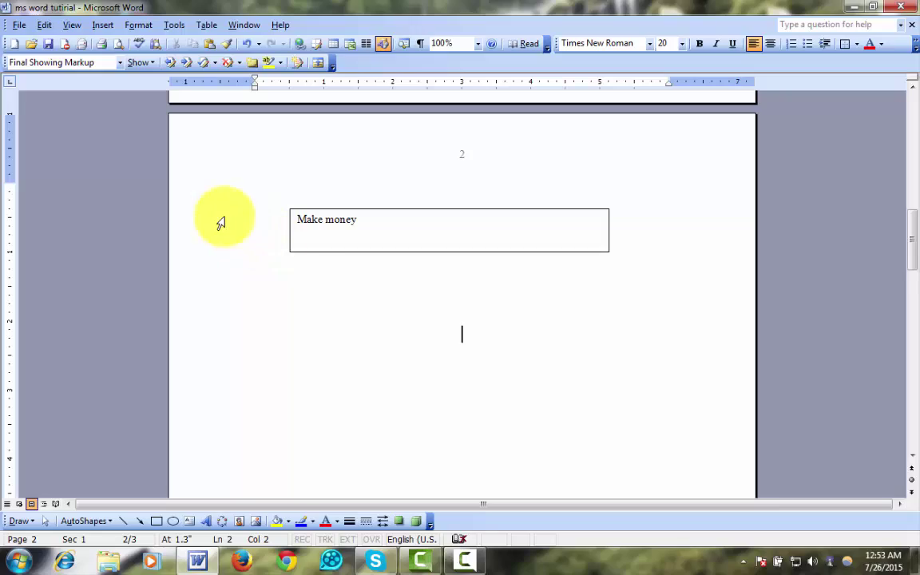
pyautogui.click(102, 28)
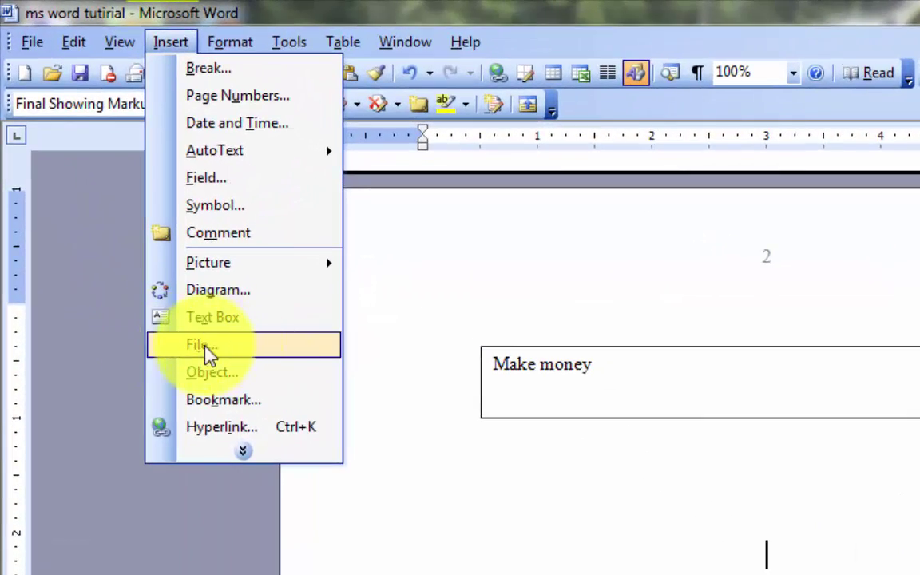
pyautogui.click(209, 354)
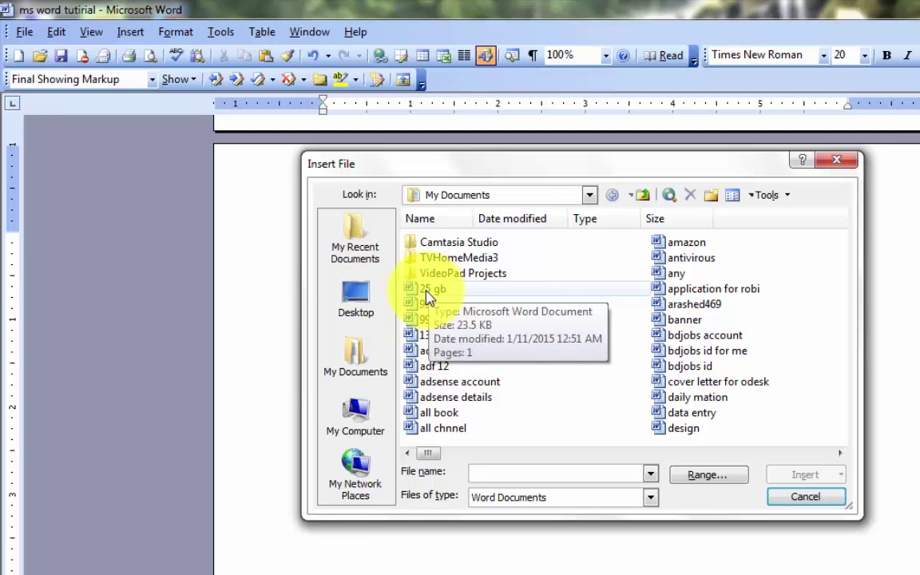
pyautogui.doubleClick(430, 293)
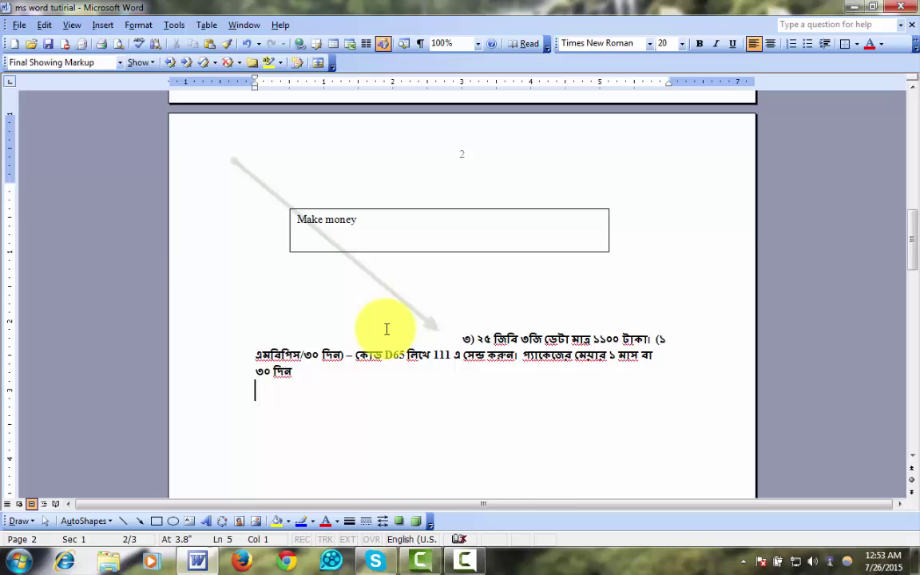
# Step: Insert a new Microsoft Excel Chart object on page 2, below the Bengali text inserted from the file
pyautogui.scroll(8, 423, 359)
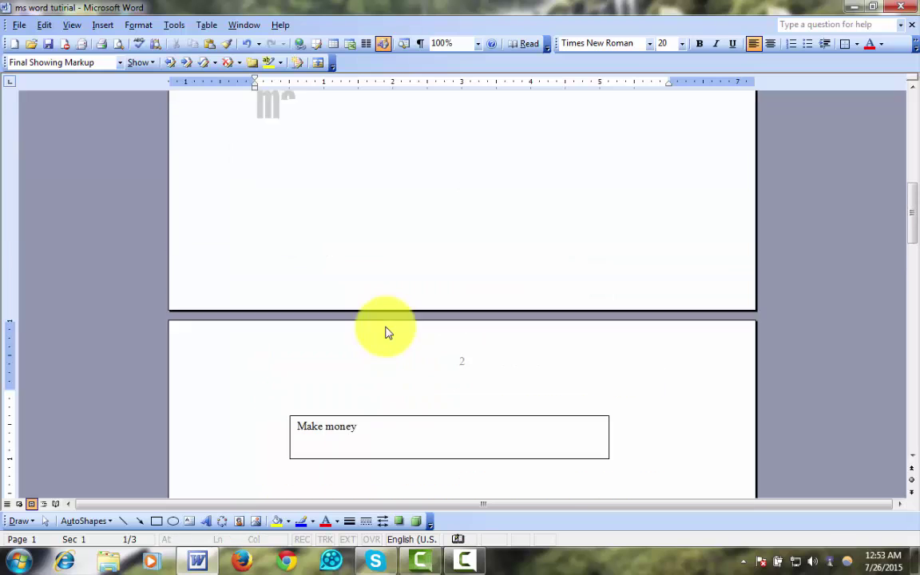
pyautogui.scroll(-5, 423, 358)
pyautogui.scroll(-5, 387, 324)
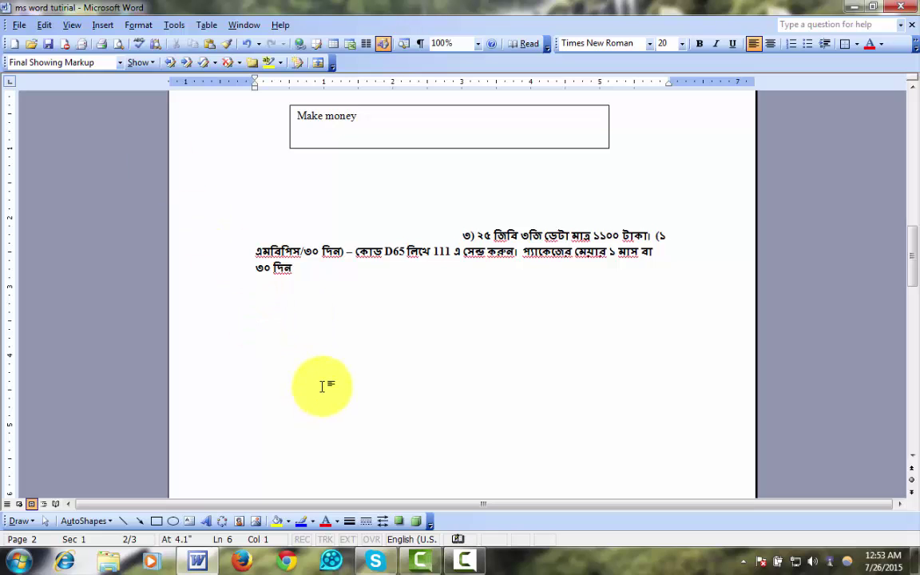
pyautogui.click(322, 387)
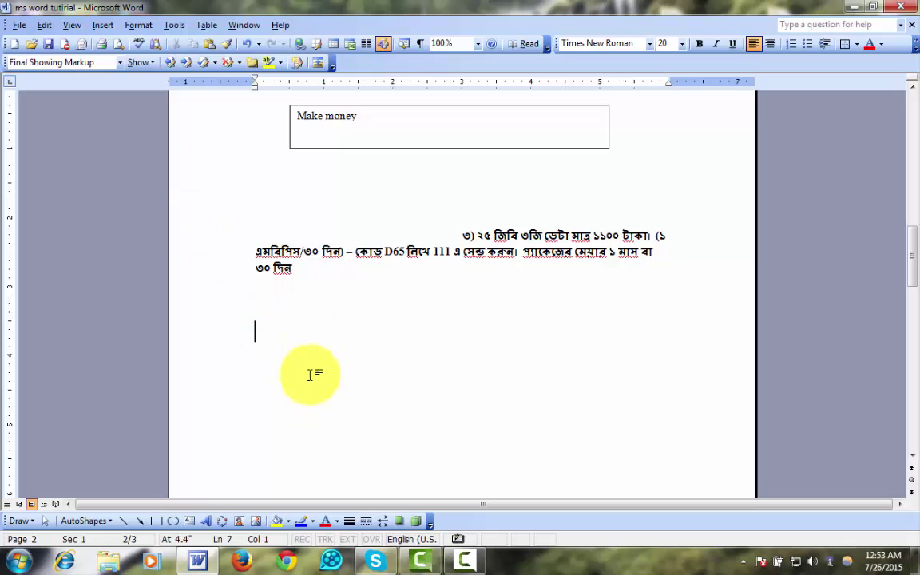
pyautogui.click(102, 26)
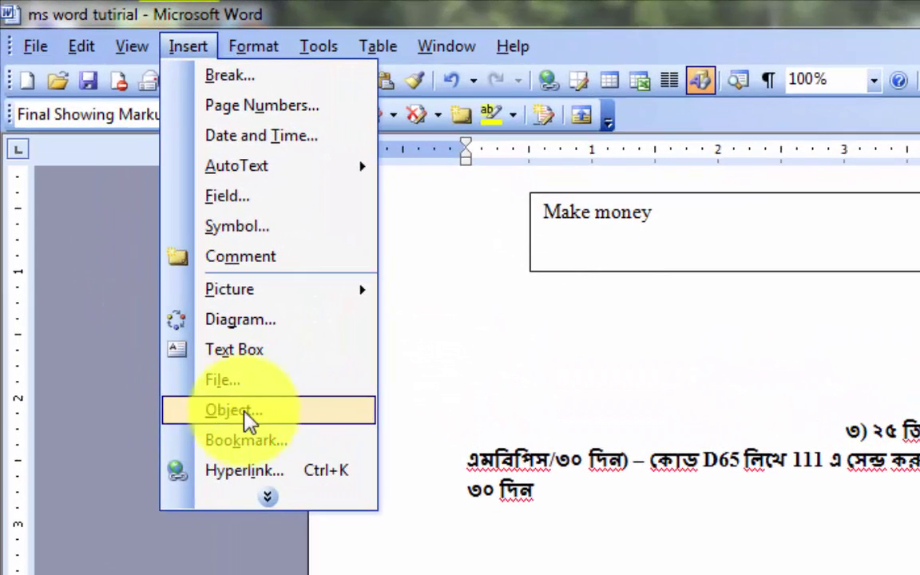
pyautogui.click(271, 496)
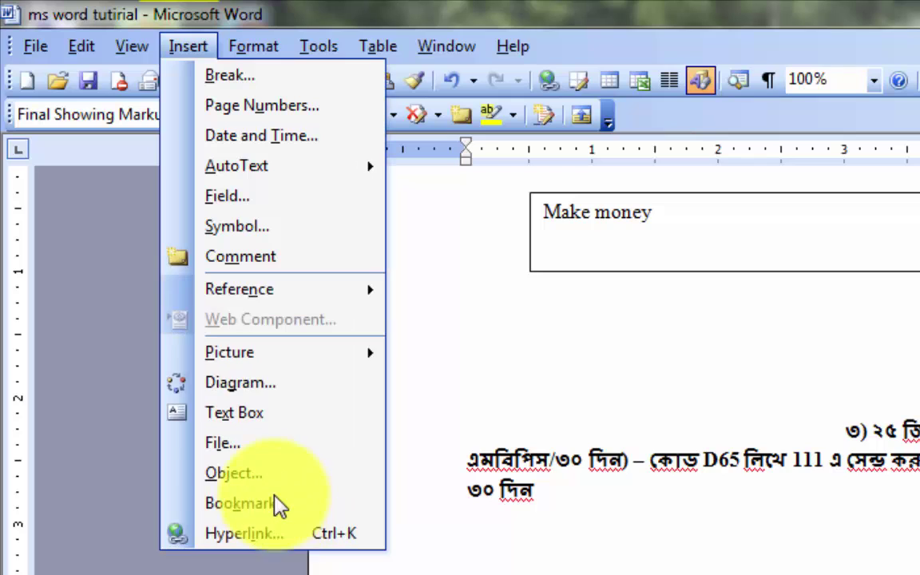
pyautogui.click(232, 472)
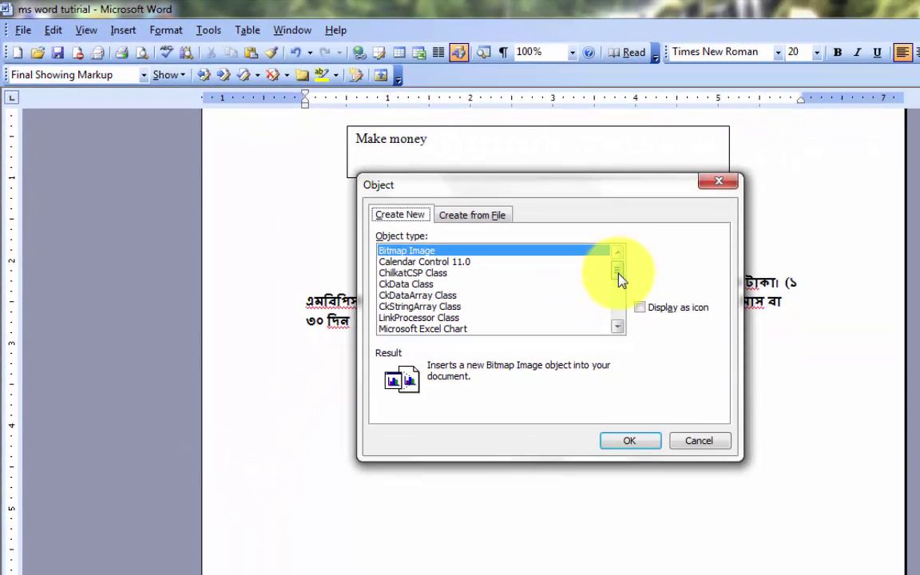
pyautogui.moveTo(619, 275); pyautogui.dragTo(621, 284)
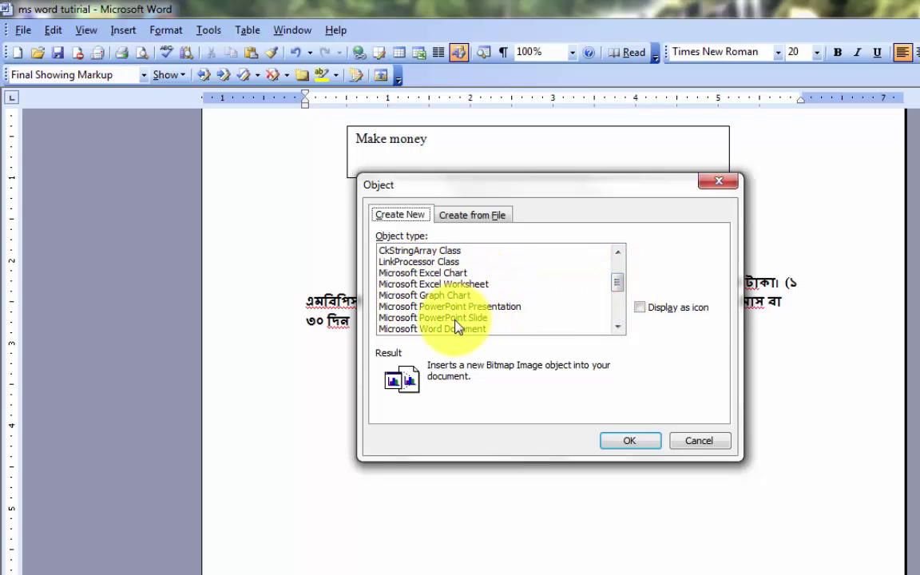
pyautogui.doubleClick(417, 274)
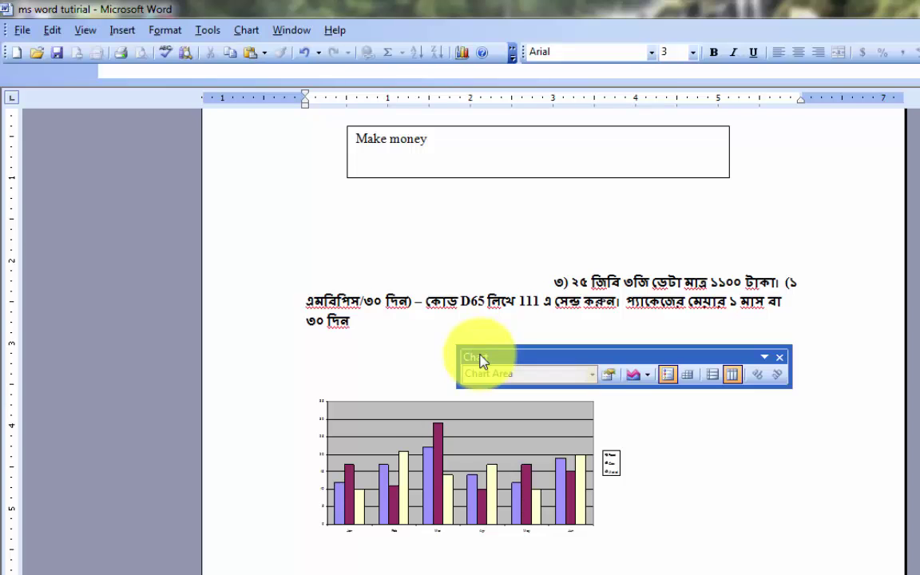
# Step: Change the embedded Excel chart to an area chart without a legend and finish editing it
pyautogui.click(592, 375)
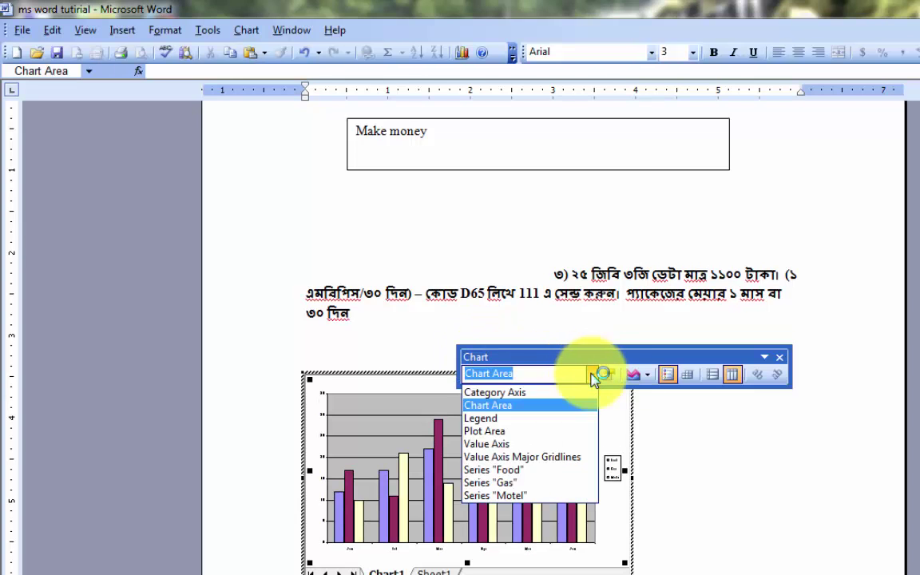
pyautogui.click(492, 445)
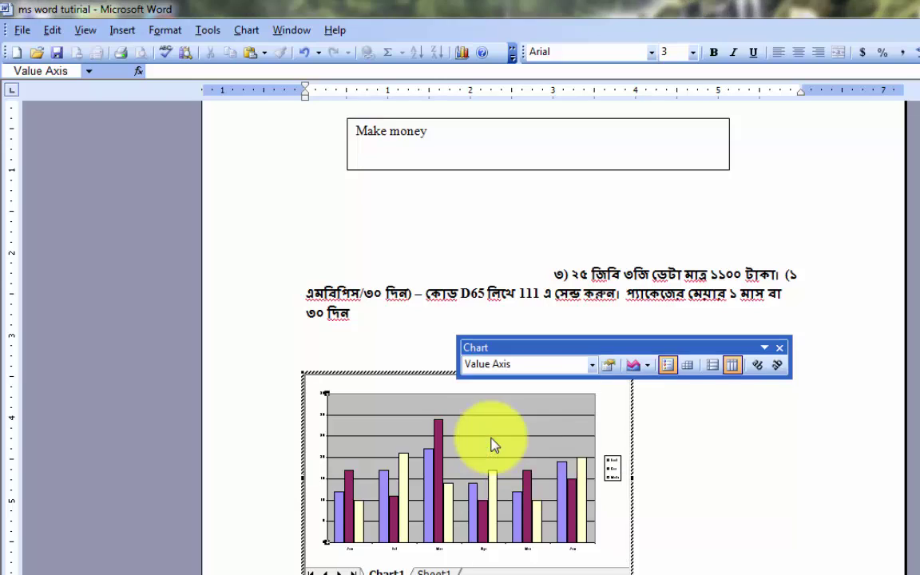
pyautogui.click(642, 369)
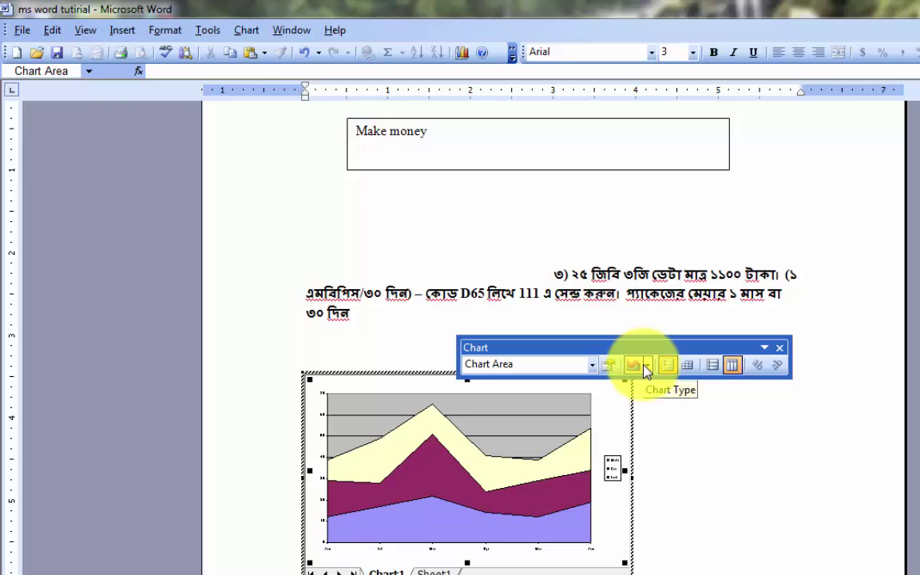
pyautogui.click(664, 367)
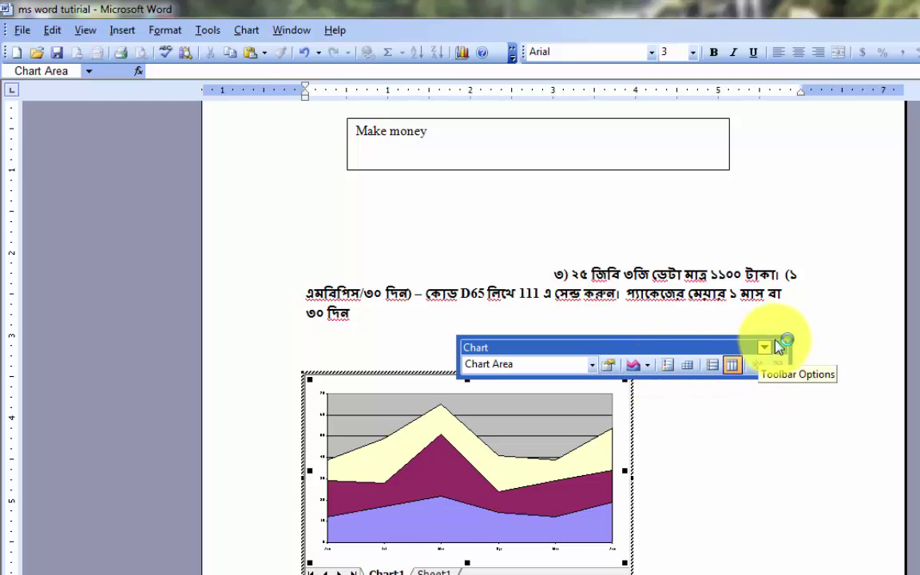
pyautogui.click(780, 349)
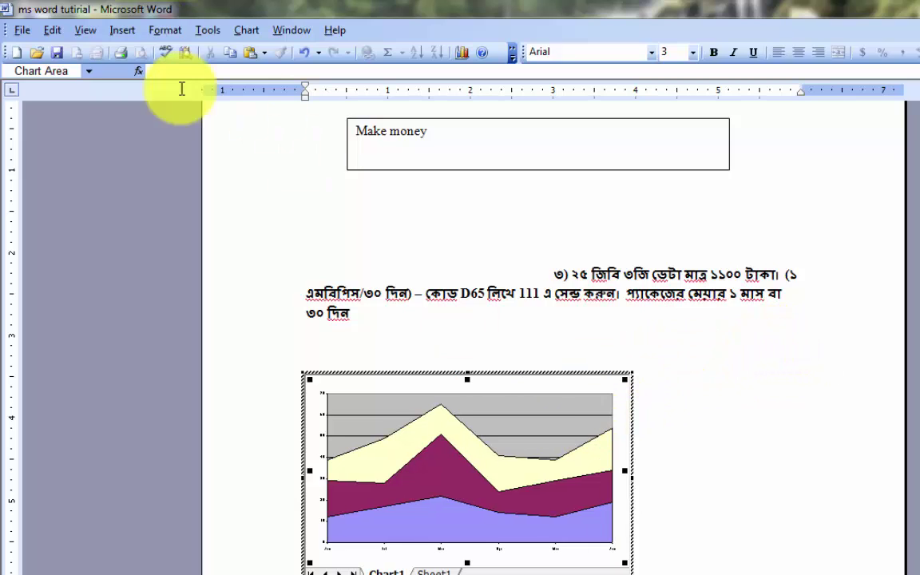
pyautogui.click(643, 519)
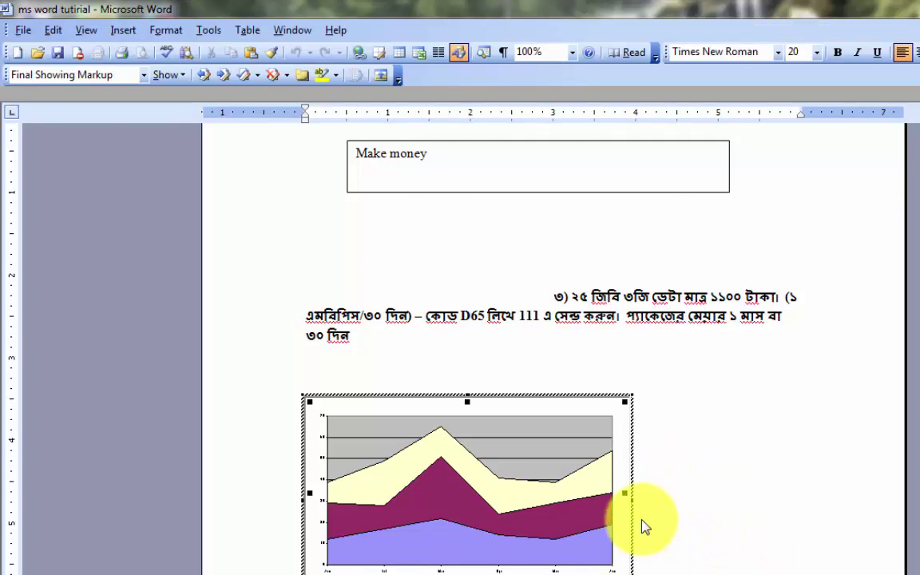
pyautogui.scroll(-5, 559, 479)
pyautogui.scroll(-4, 517, 453)
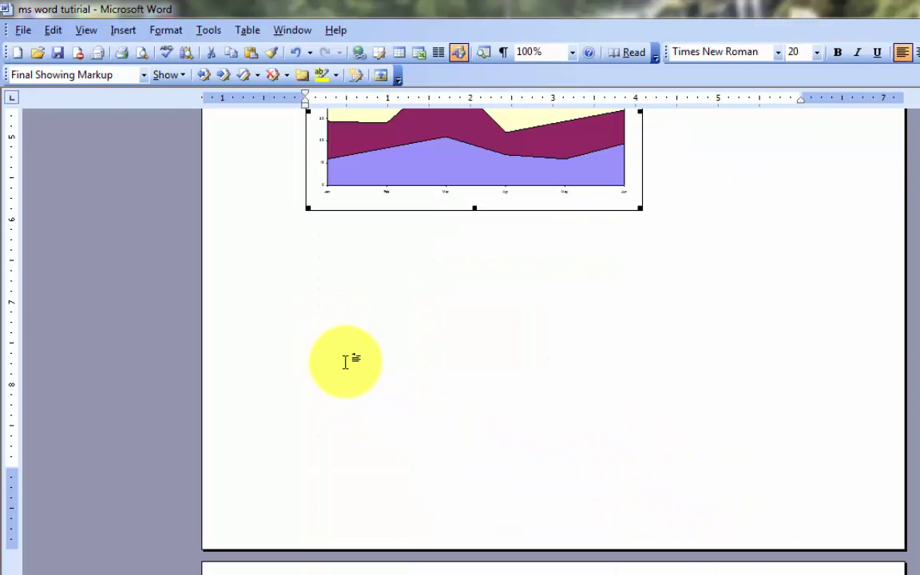
pyautogui.click(346, 361)
pyautogui.hotkey('ctrl', 'z')
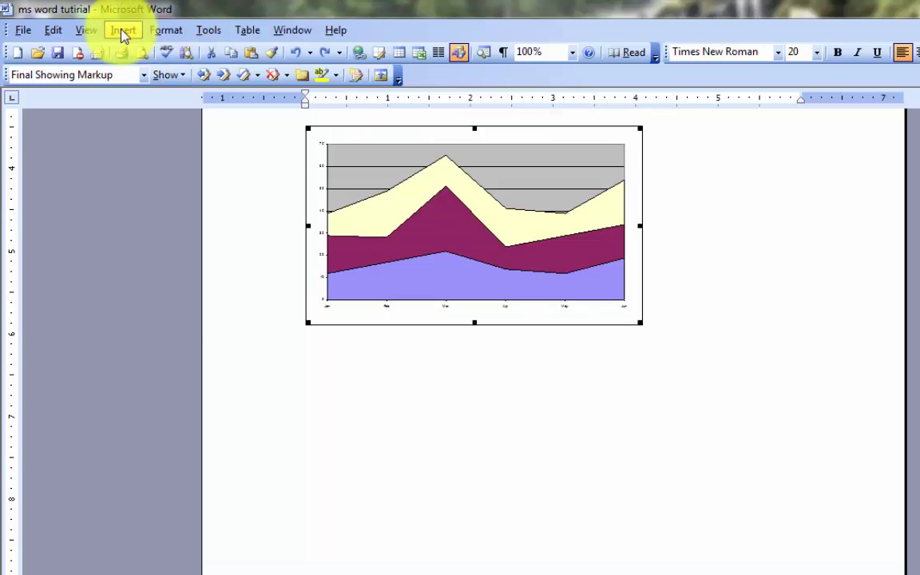
pyautogui.click(123, 29)
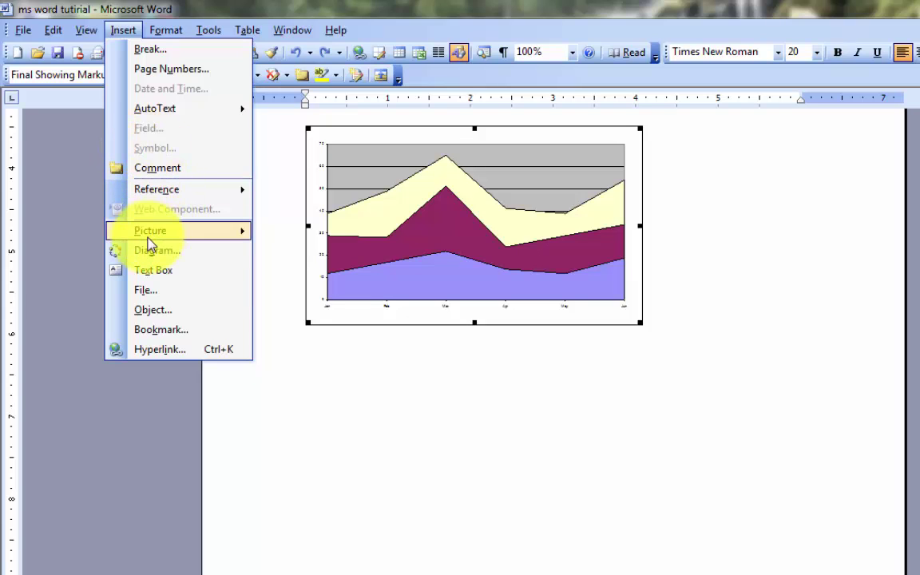
pyautogui.moveTo(149, 238)
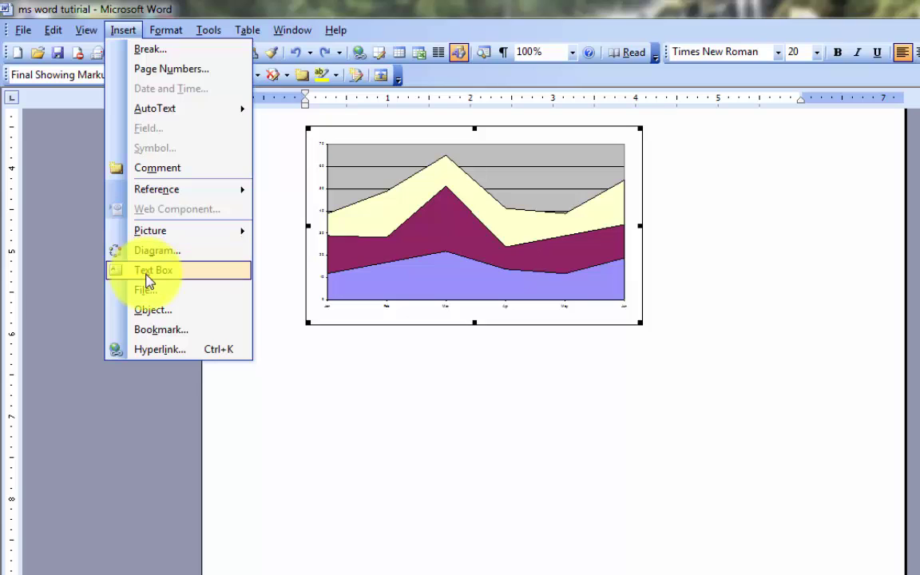